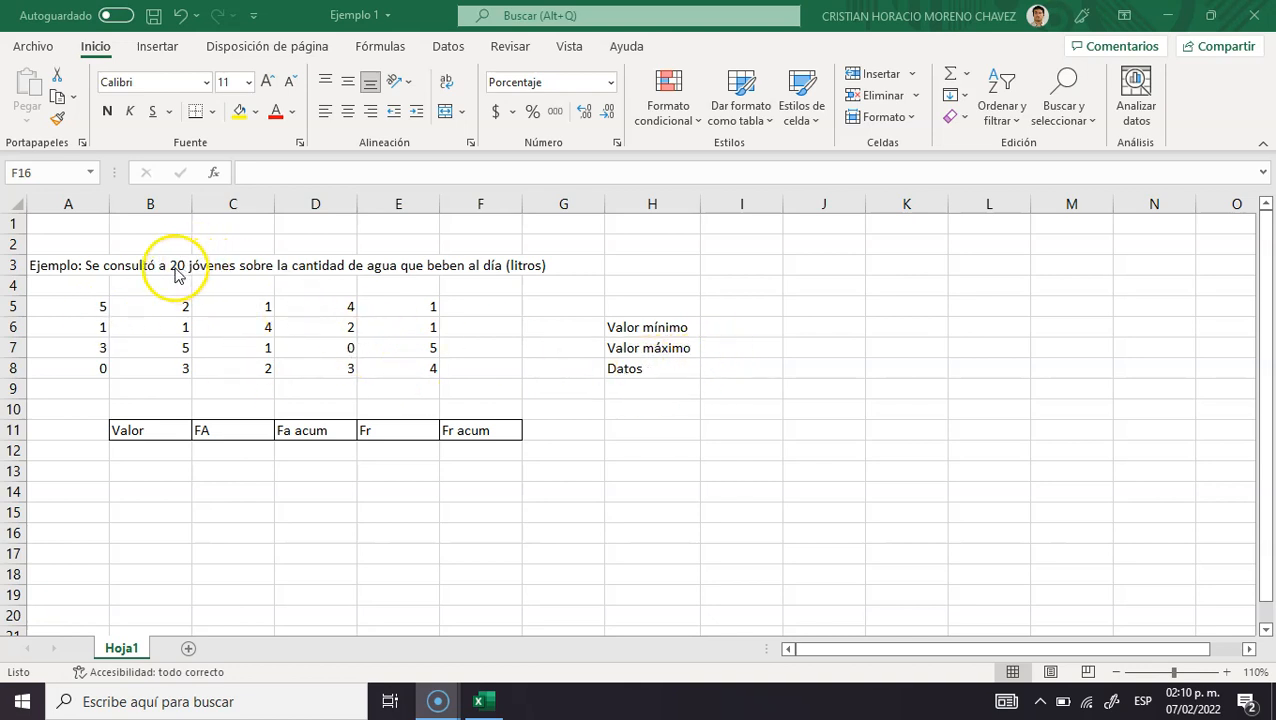
# Calculate the minimum of the data range A5:E8 in cell I6 beside Valor mínimo using the MIN function.
pyautogui.click(740, 323)
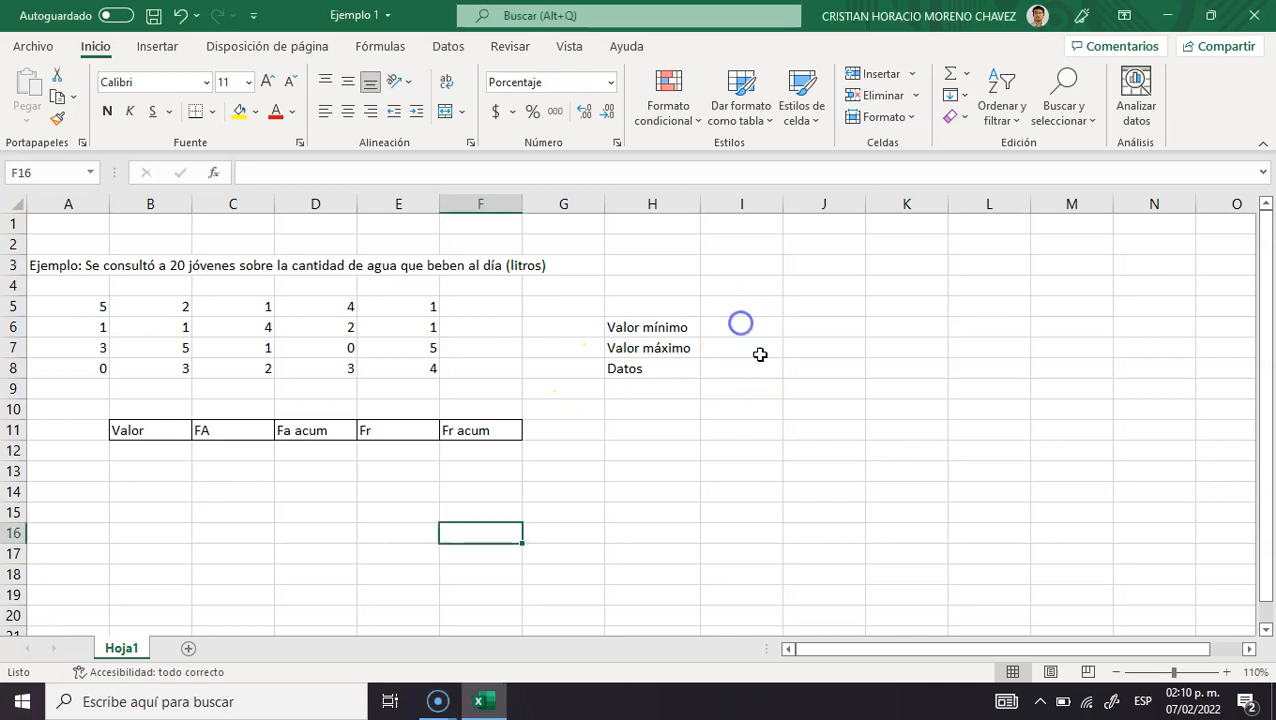
pyautogui.click(742, 329)
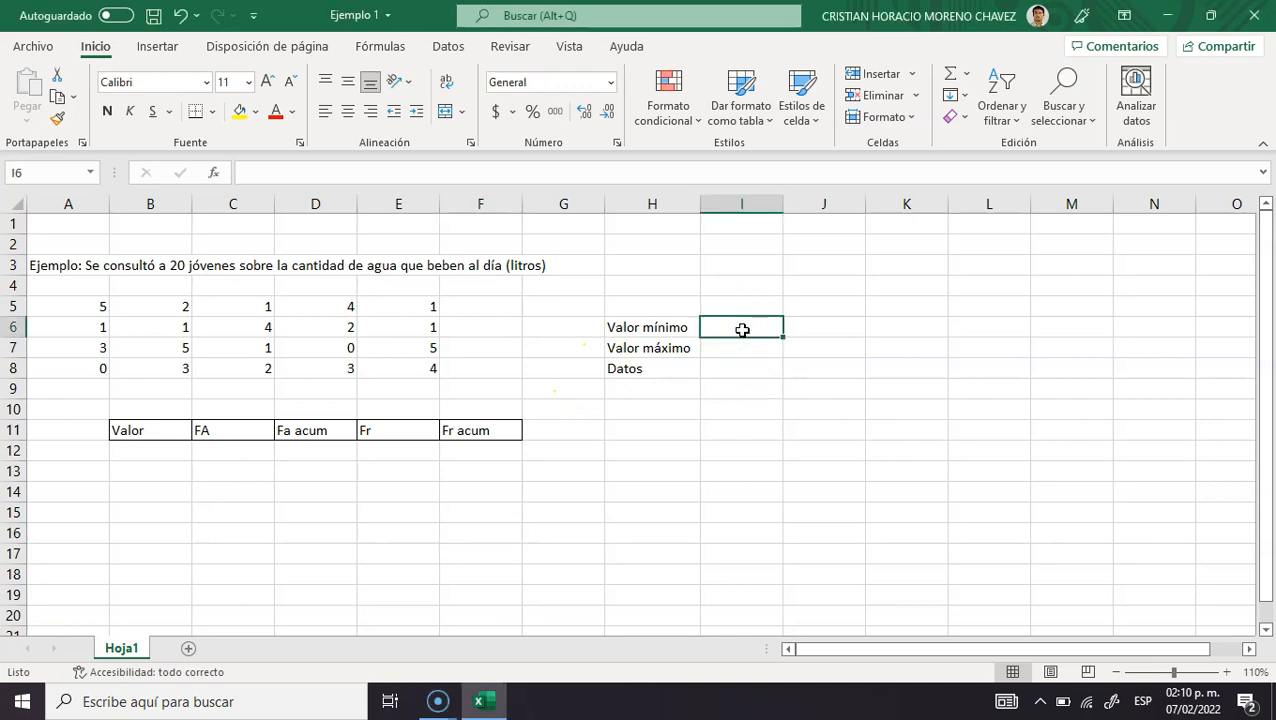
pyautogui.write('=min')
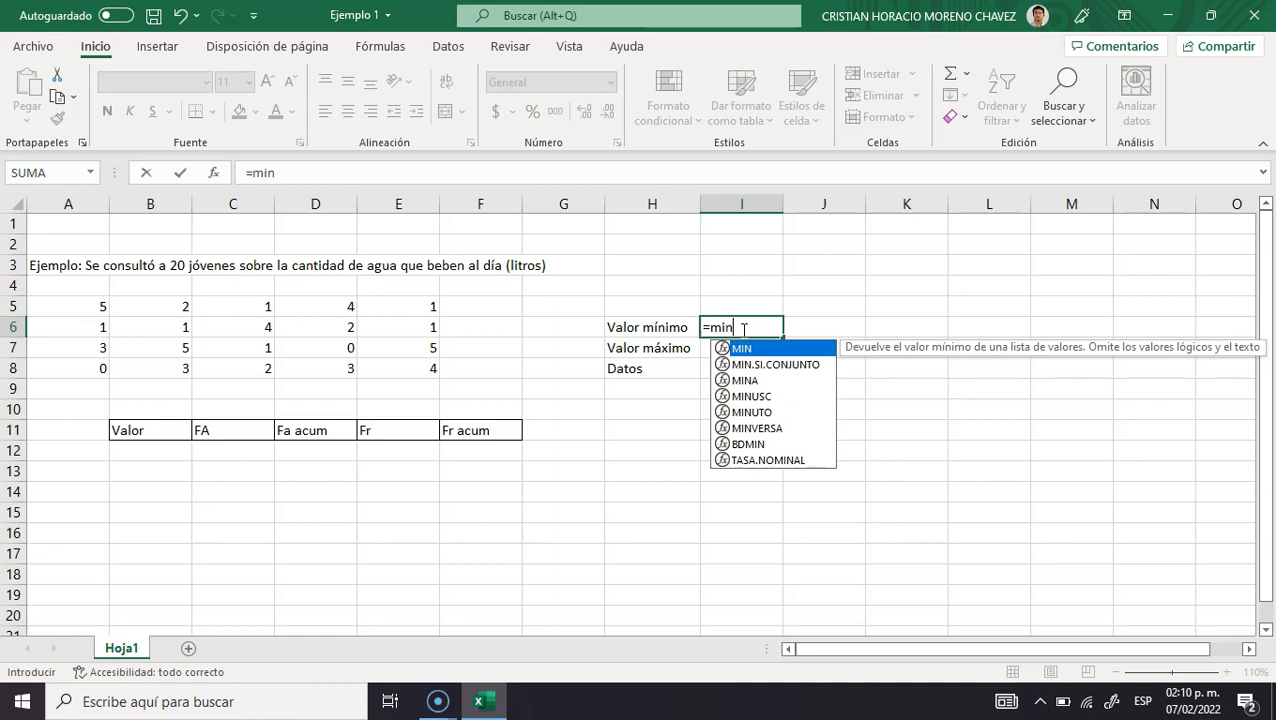
pyautogui.doubleClick(755, 353)
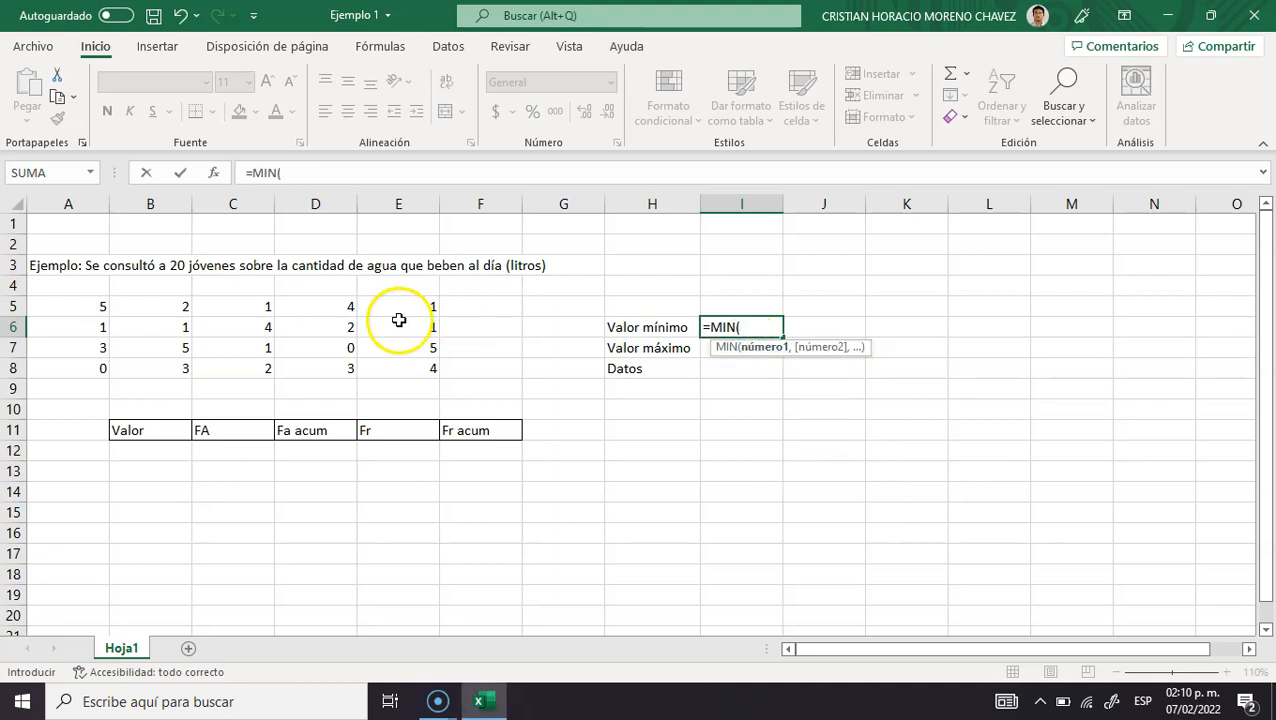
pyautogui.click(78, 306)
pyautogui.moveTo(78, 306); pyautogui.dragTo(377, 367)
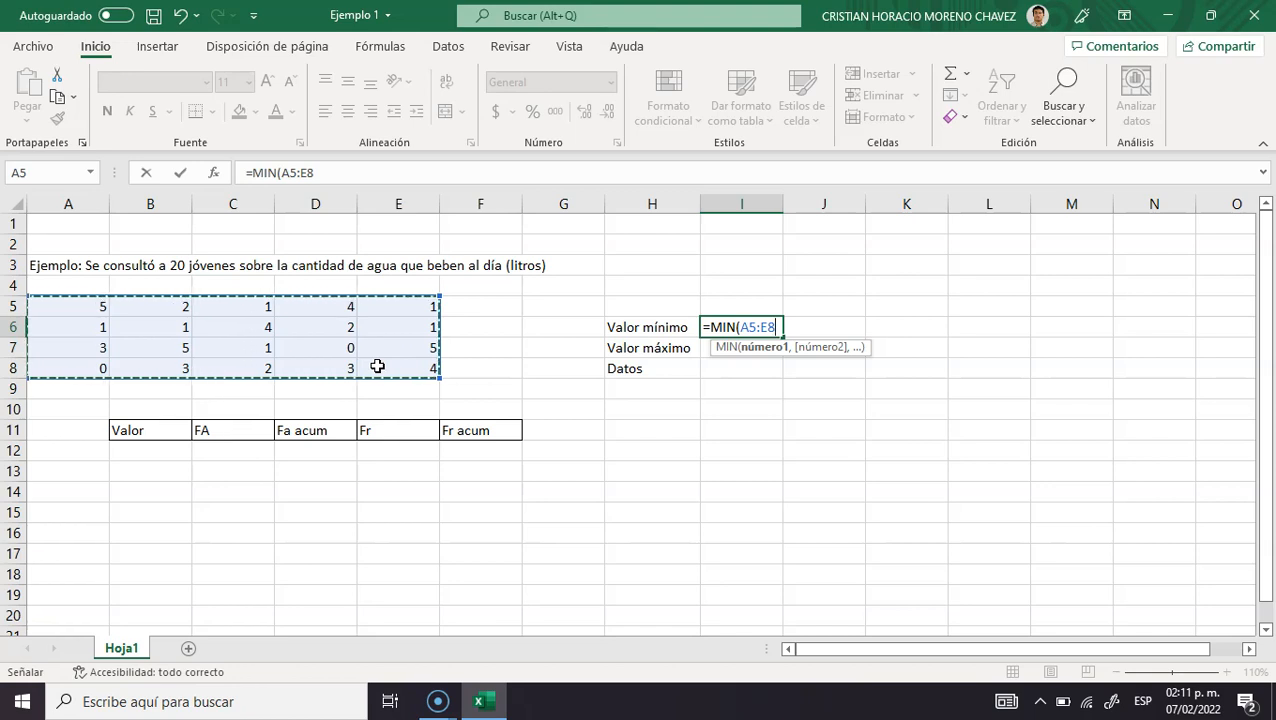
pyautogui.press('Return')
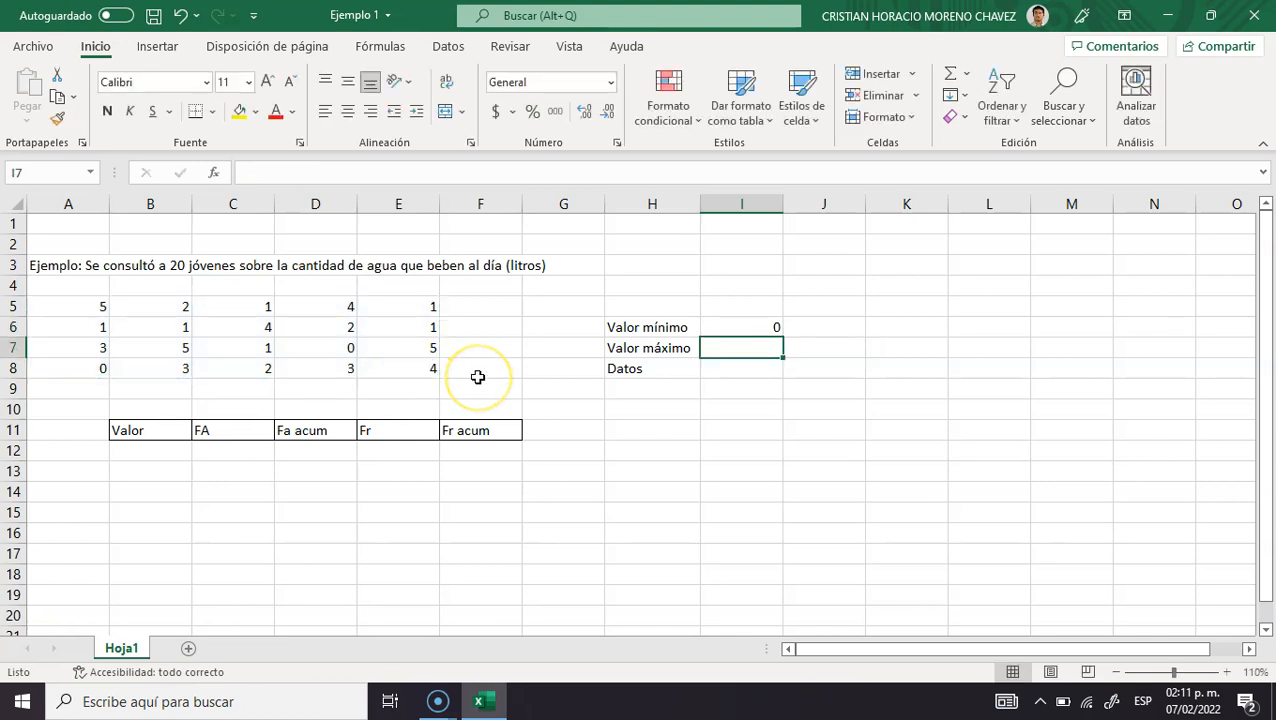
# Calculate the maximum of A5:E8 in cell I7 beside Valor máximo using the MAX function.
pyautogui.write('=max')
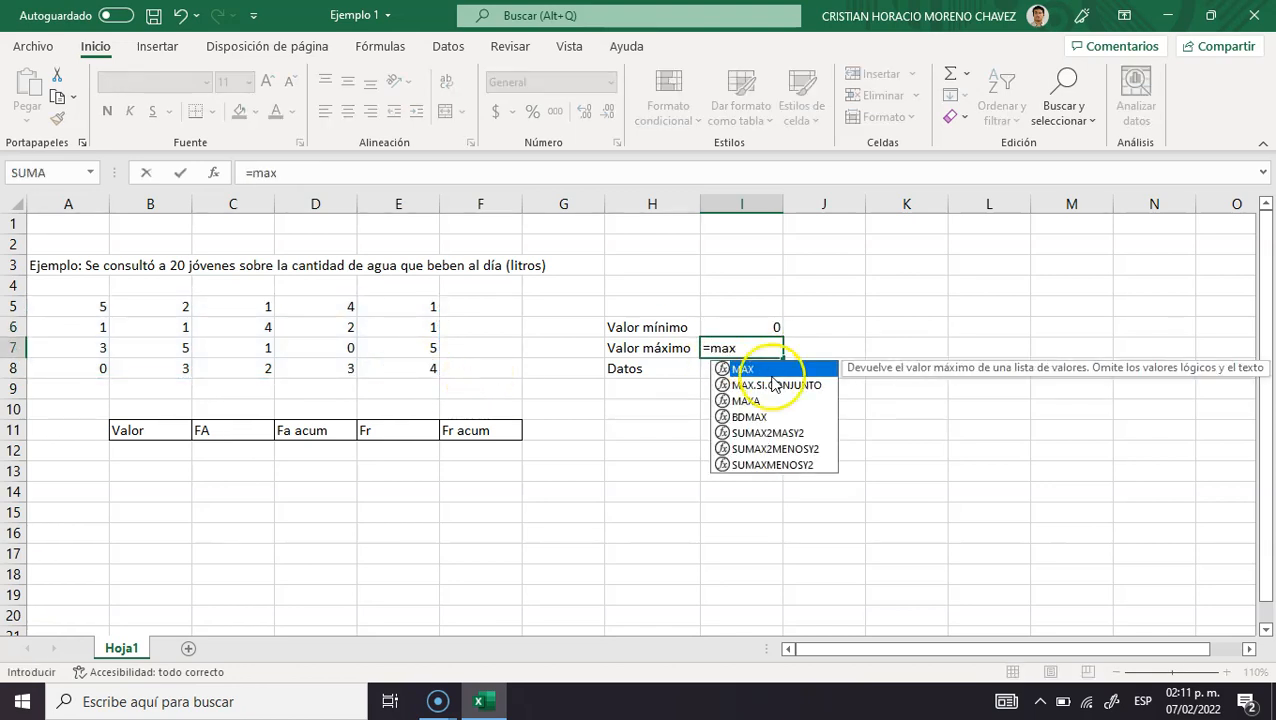
pyautogui.doubleClick(771, 370)
pyautogui.moveTo(103, 309); pyautogui.dragTo(379, 373)
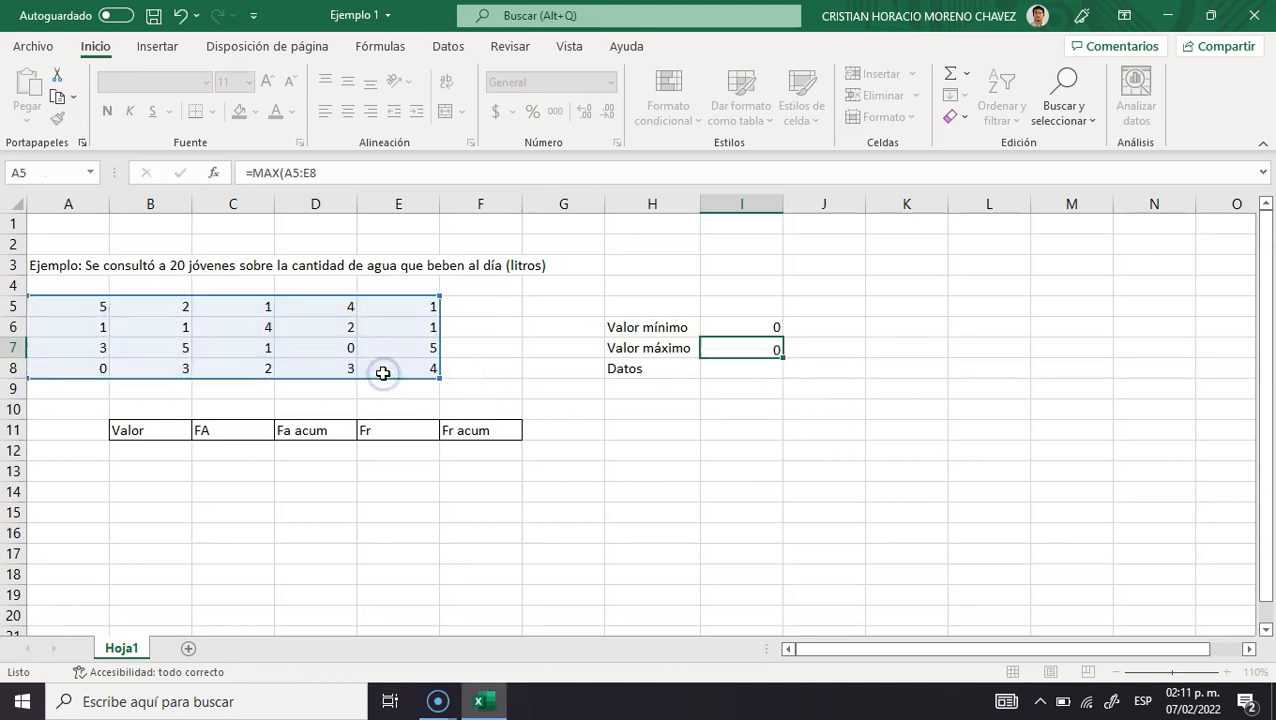
pyautogui.press('Return')
# Count the data values of A5:E8 in cell I8 beside Datos using the CONTAR function.
pyautogui.write('=')
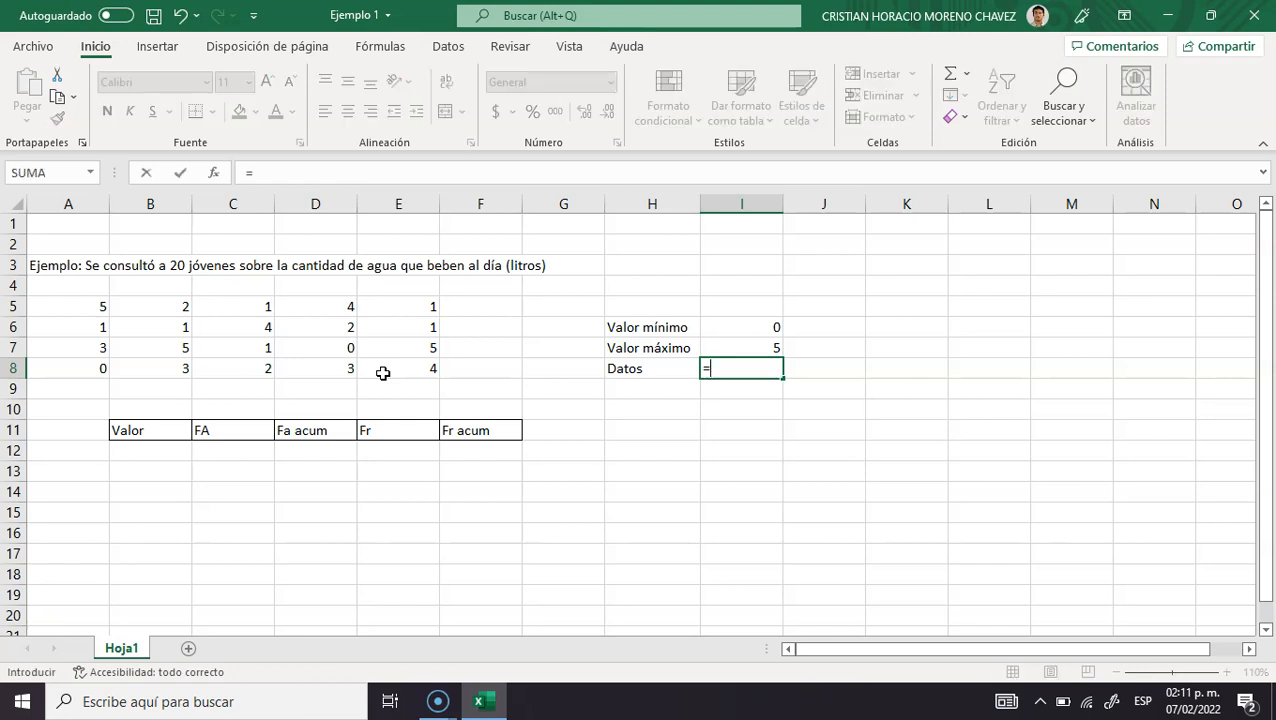
pyautogui.write('d')
pyautogui.press('BackSpace')
pyautogui.write('con')
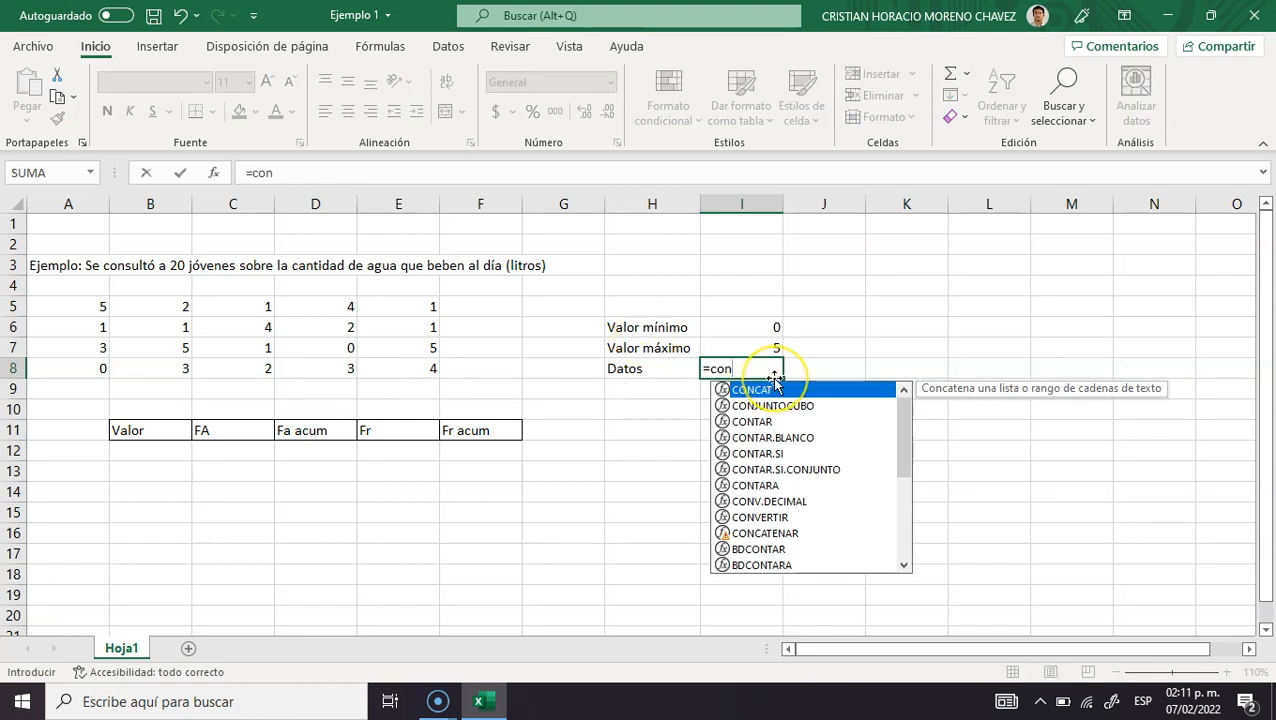
pyautogui.write('ta')
pyautogui.doubleClick(780, 390)
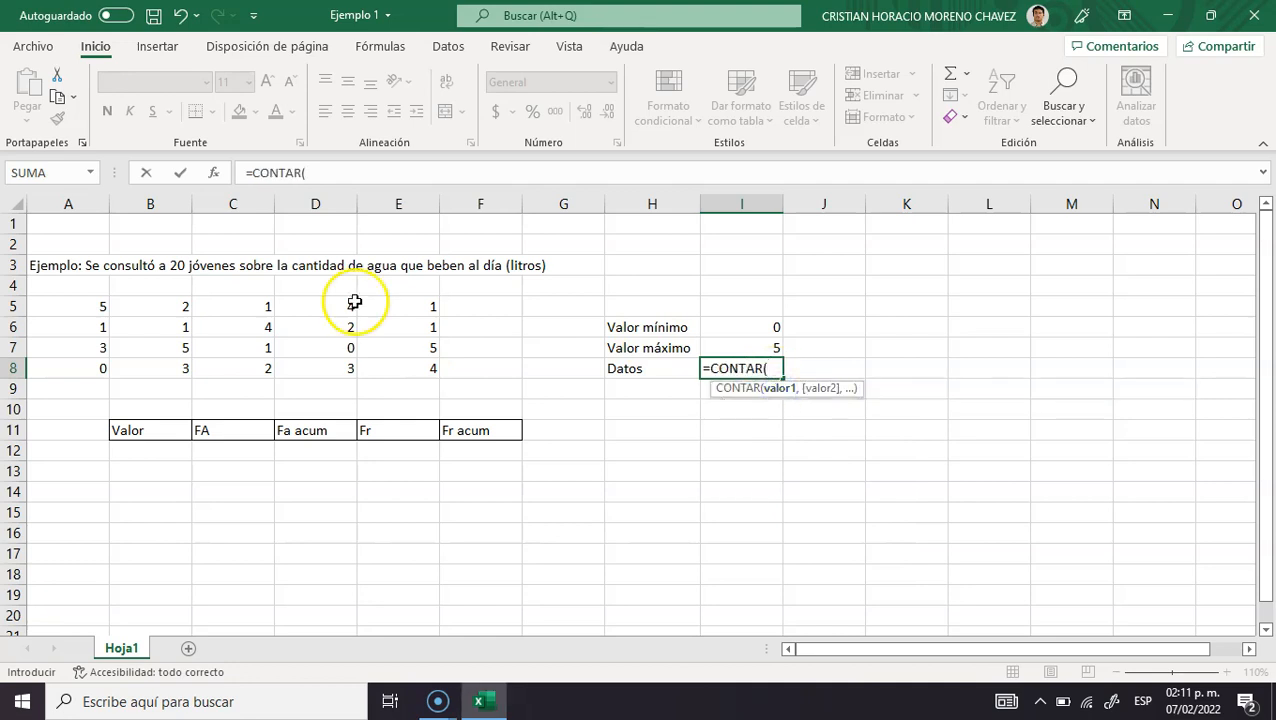
pyautogui.moveTo(63, 305); pyautogui.dragTo(392, 378)
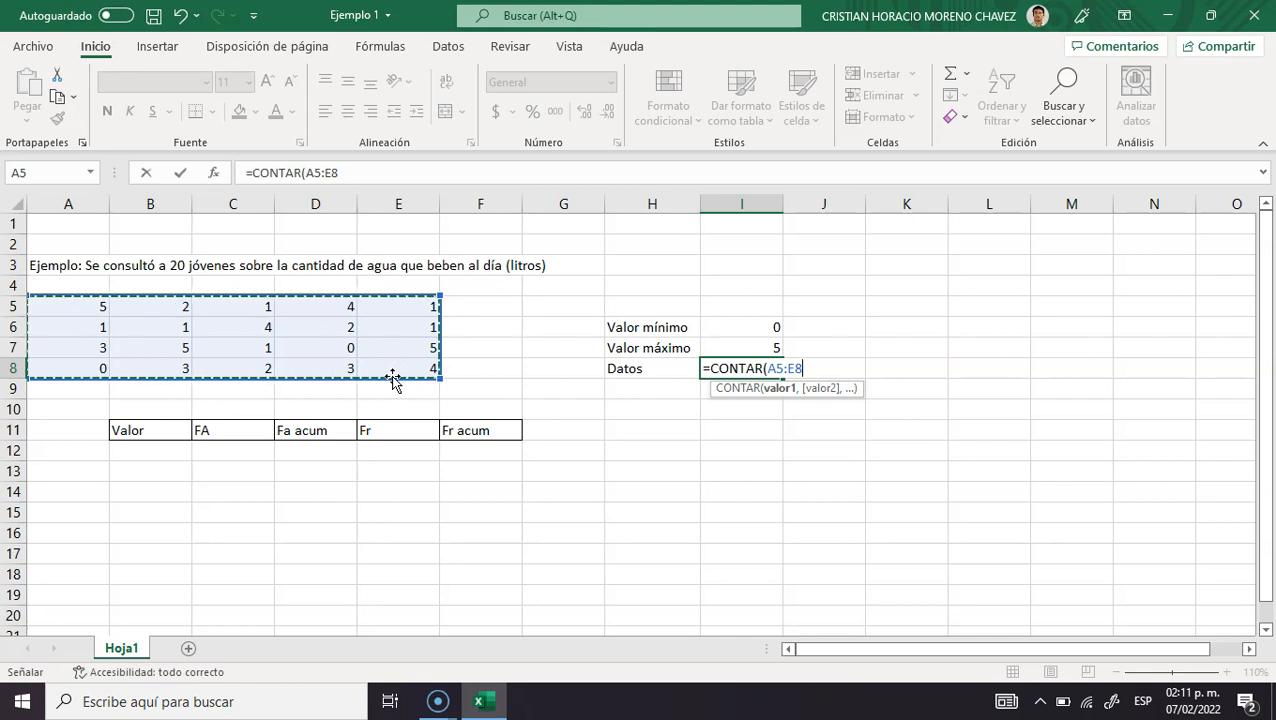
pyautogui.write(')')
pyautogui.press('Return')
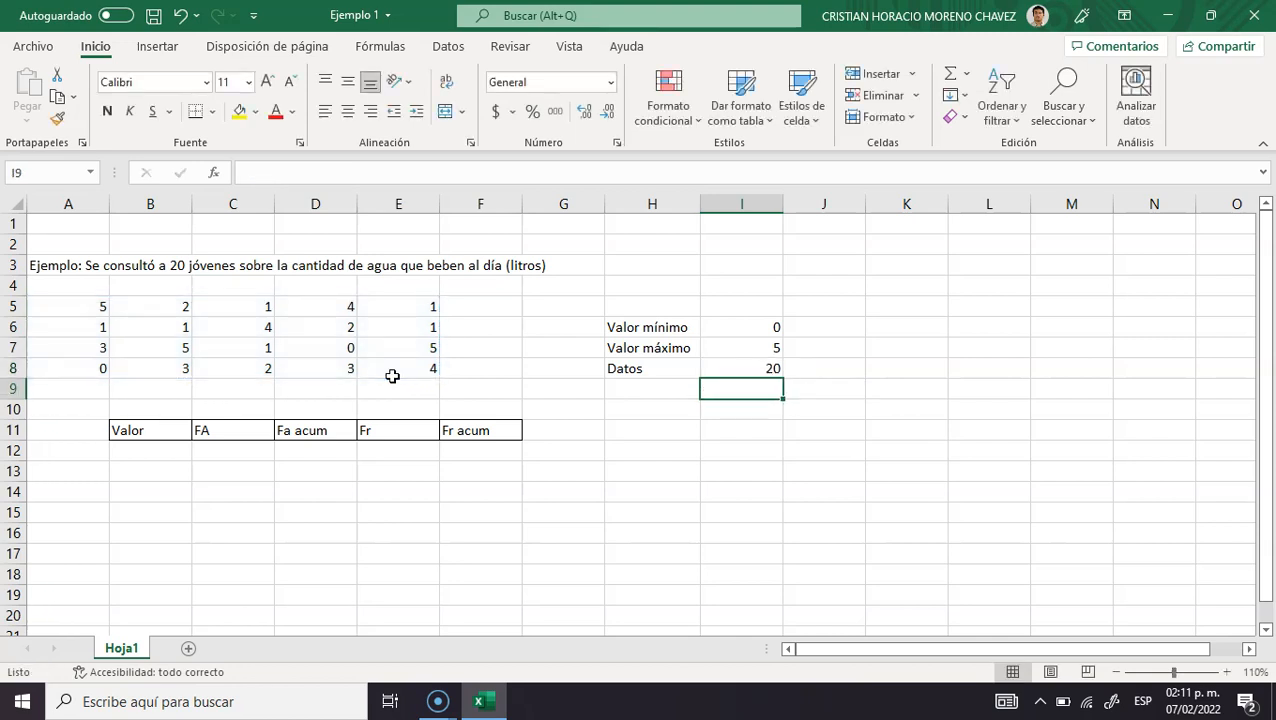
pyautogui.moveTo(587, 379); pyautogui.dragTo(433, 433)
pyautogui.click(175, 455)
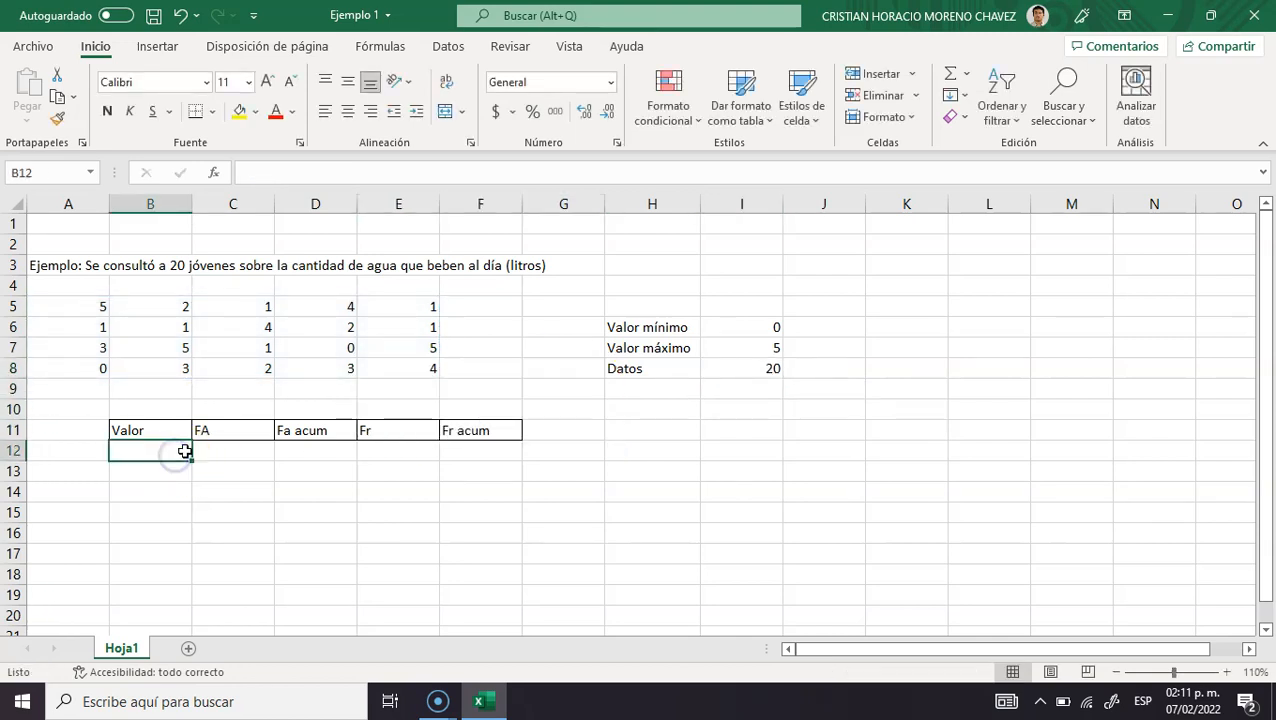
pyautogui.click(765, 329)
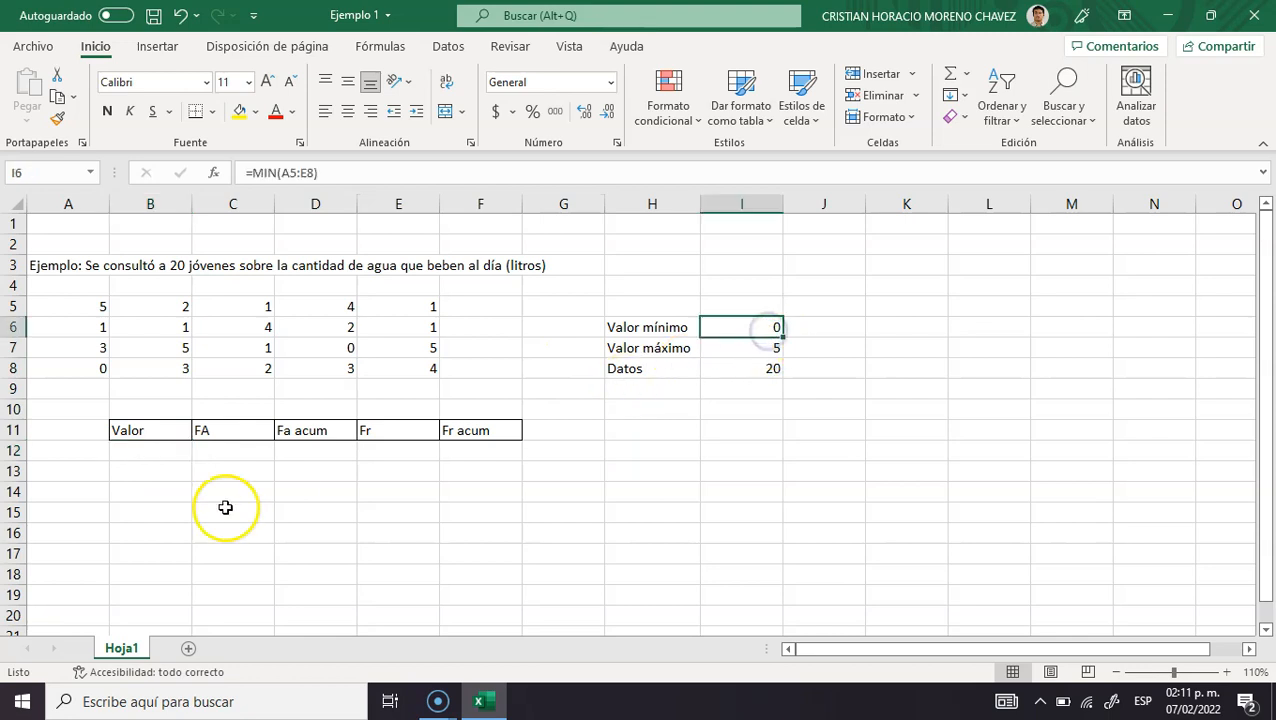
pyautogui.click(152, 450)
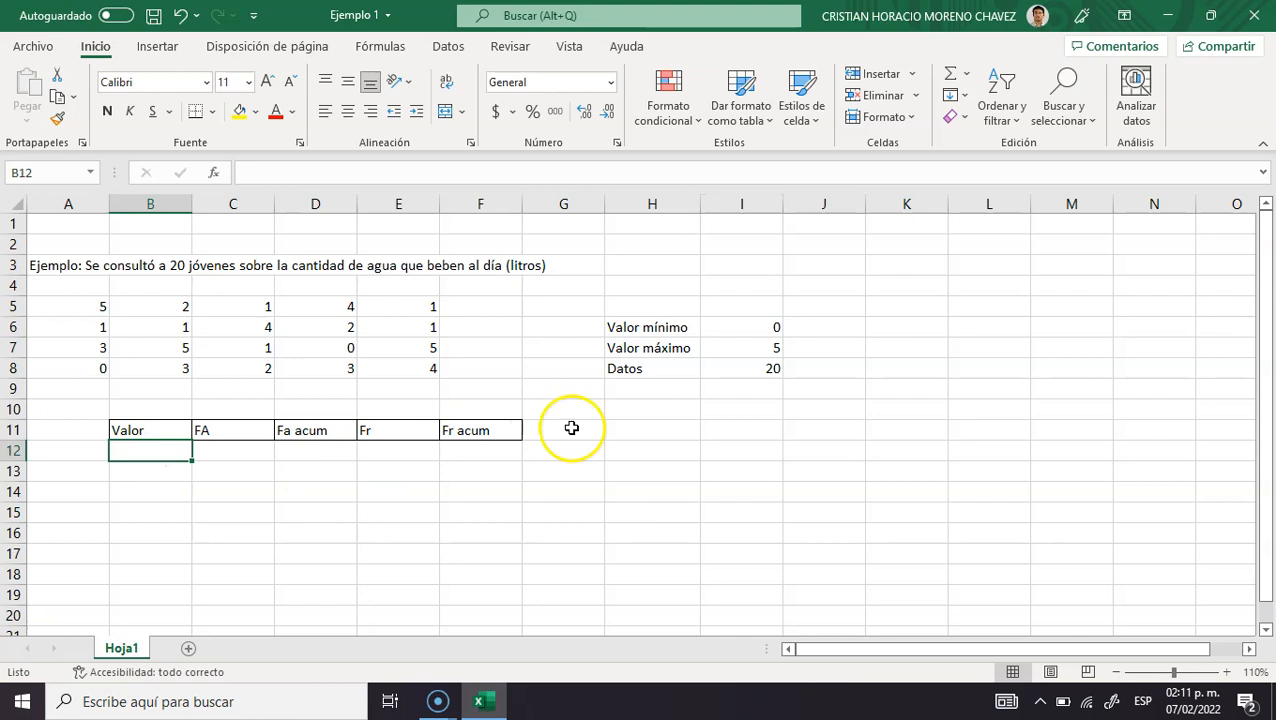
pyautogui.click(776, 327)
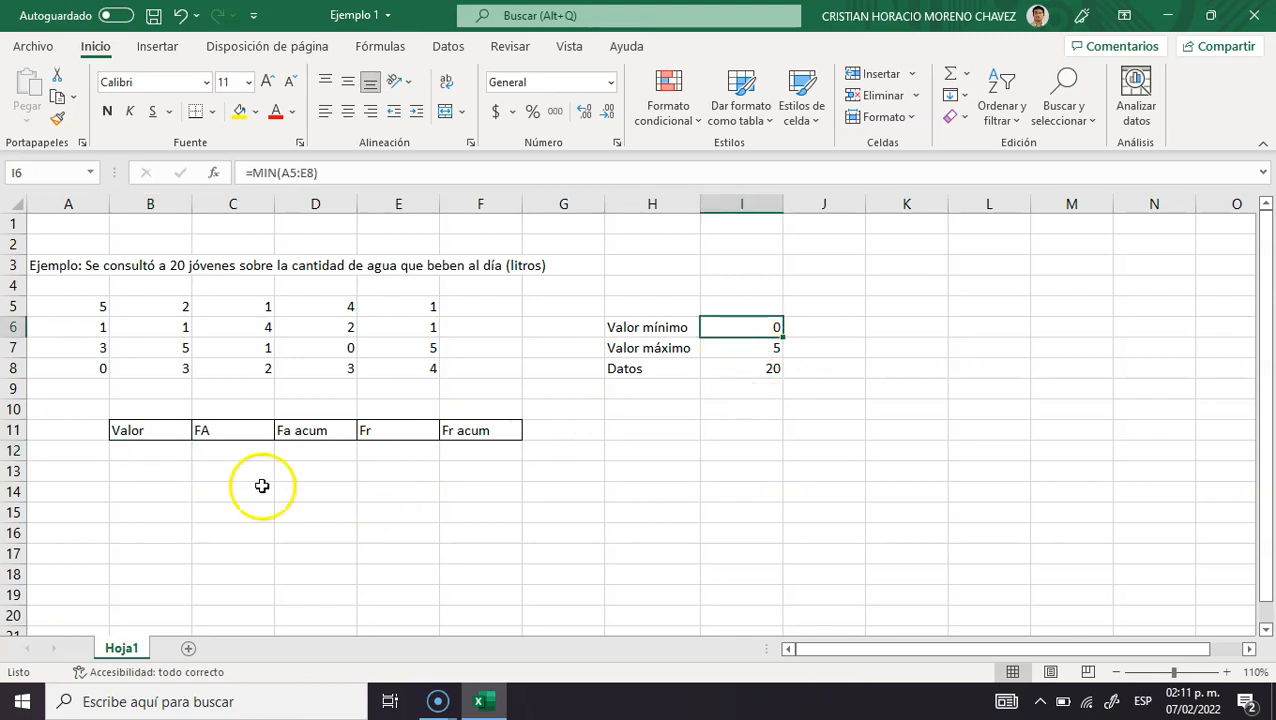
# Fill the Valor column from B12 to B17 with the consecutive values 0 to 5, extending the series from 0 and 1.
pyautogui.click(158, 450)
pyautogui.write('0')
pyautogui.press('Return')
pyautogui.write('1')
pyautogui.click(219, 491)
pyautogui.moveTo(175, 448); pyautogui.dragTo(171, 471)
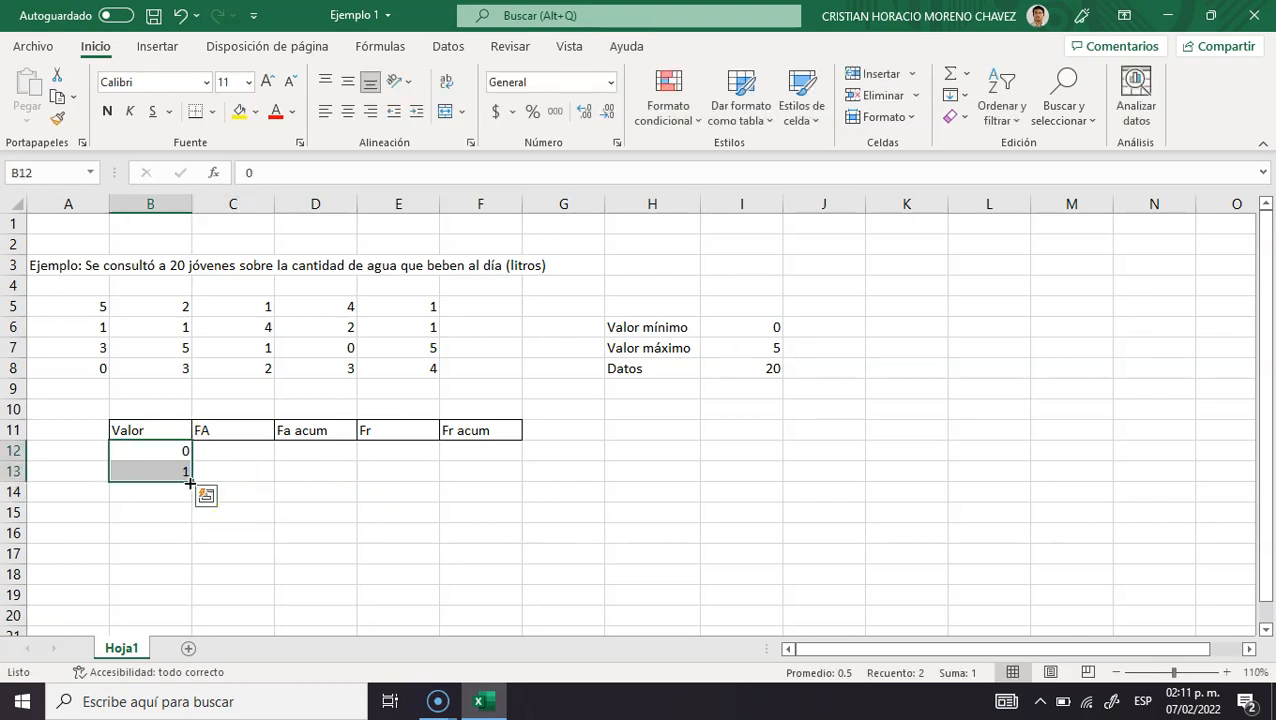
pyautogui.moveTo(191, 478); pyautogui.dragTo(186, 557)
pyautogui.click(226, 453)
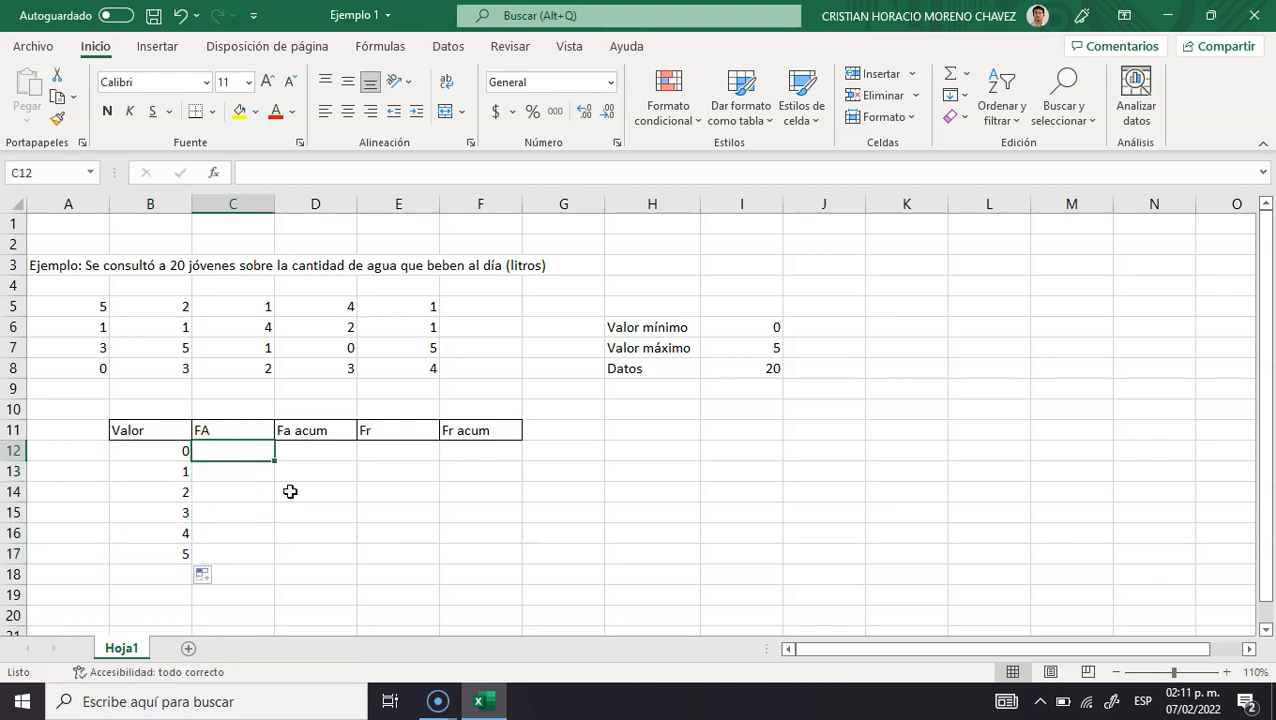
pyautogui.write('=')
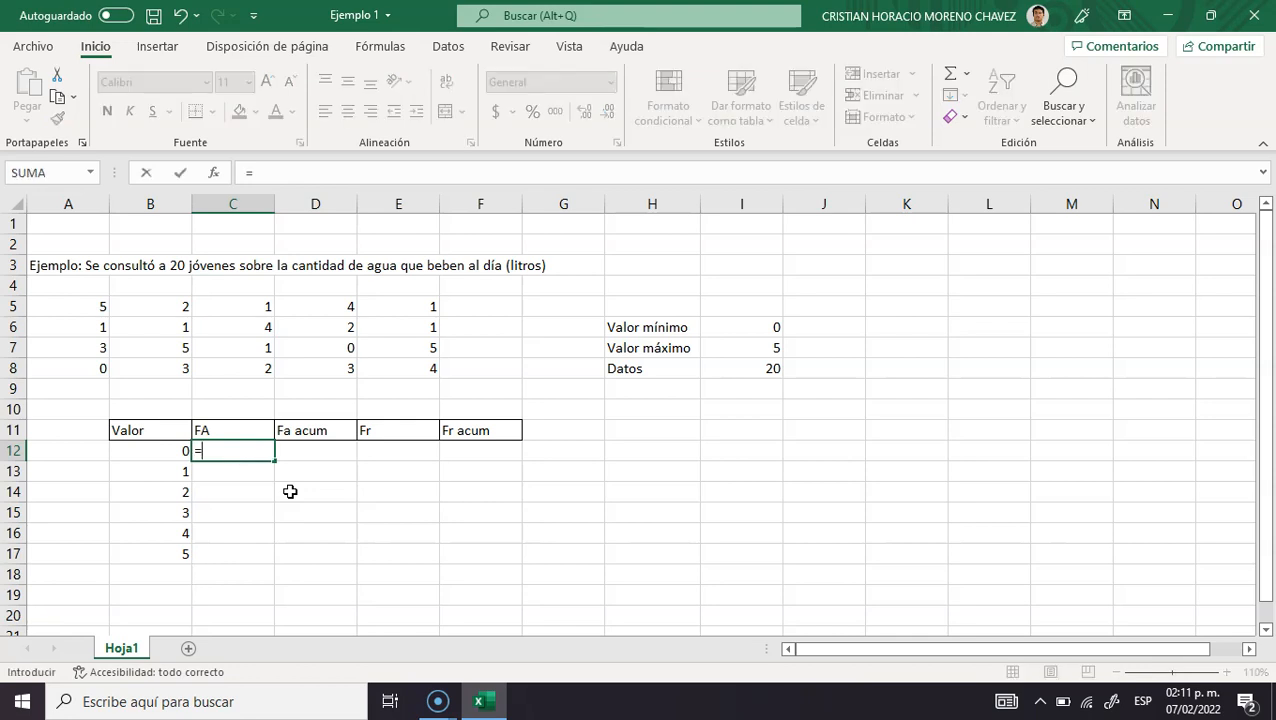
pyautogui.write('fre')
pyautogui.doubleClick(274, 476)
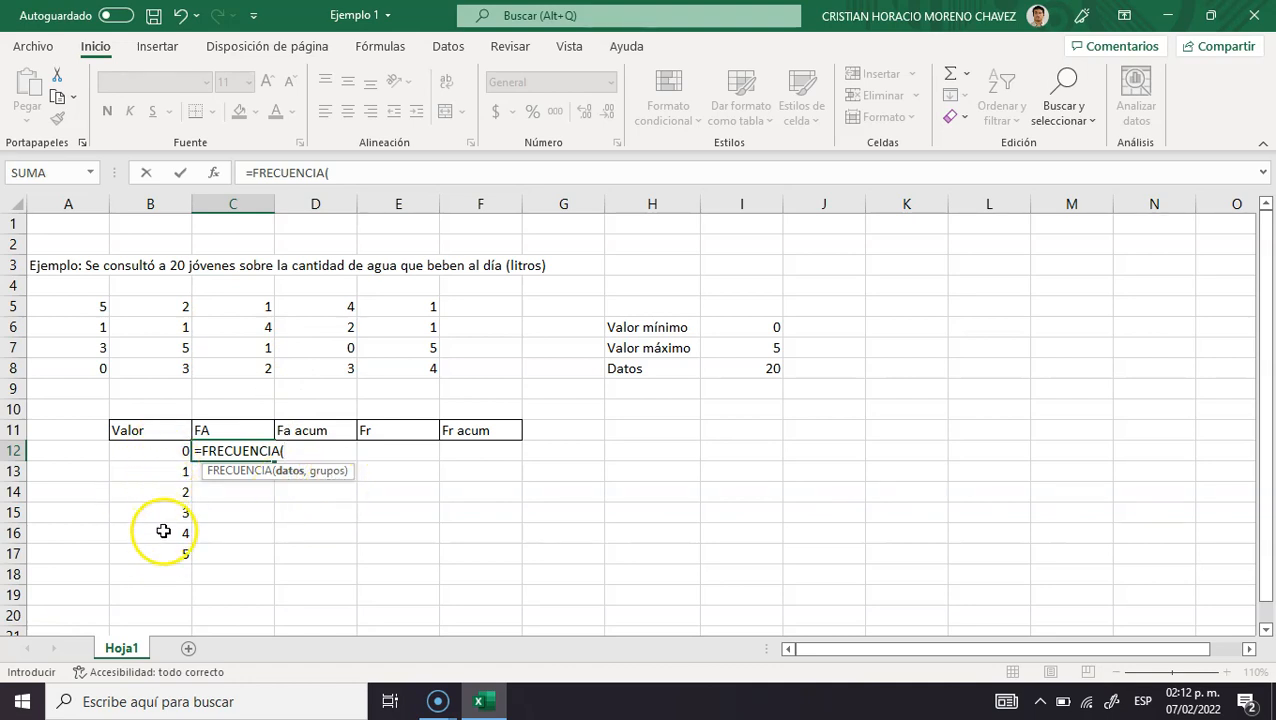
pyautogui.press('Escape')
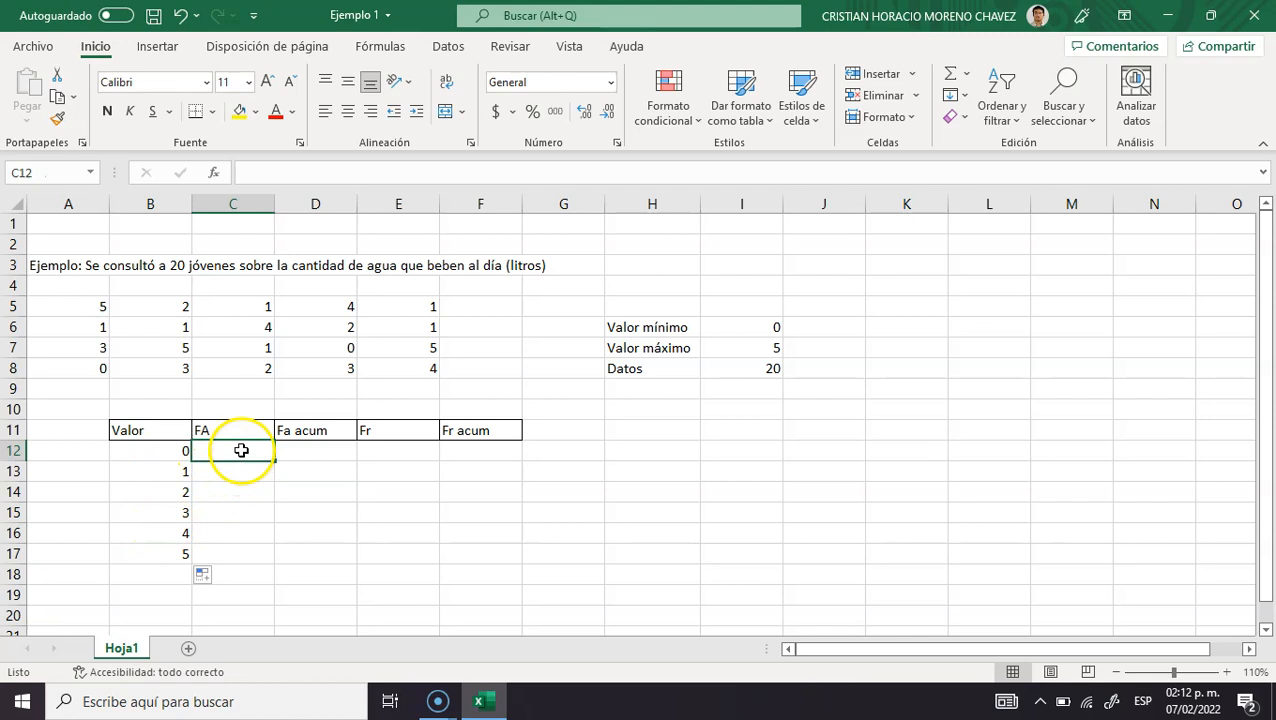
pyautogui.moveTo(236, 450); pyautogui.dragTo(226, 544)
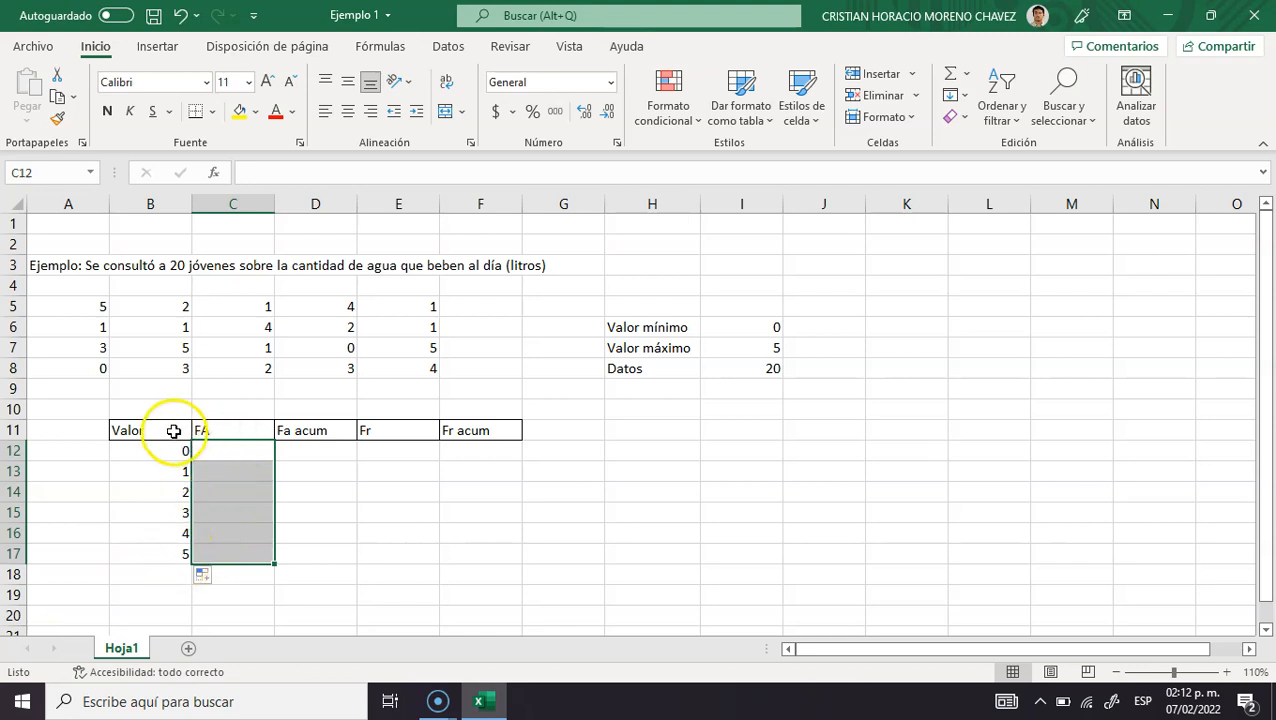
pyautogui.click(293, 480)
# Enter the array formula =FRECUENCIA(A5:E8,B12:B17) across C12:C17 to get the absolute frequencies in the FA column.
pyautogui.moveTo(248, 452); pyautogui.dragTo(248, 555)
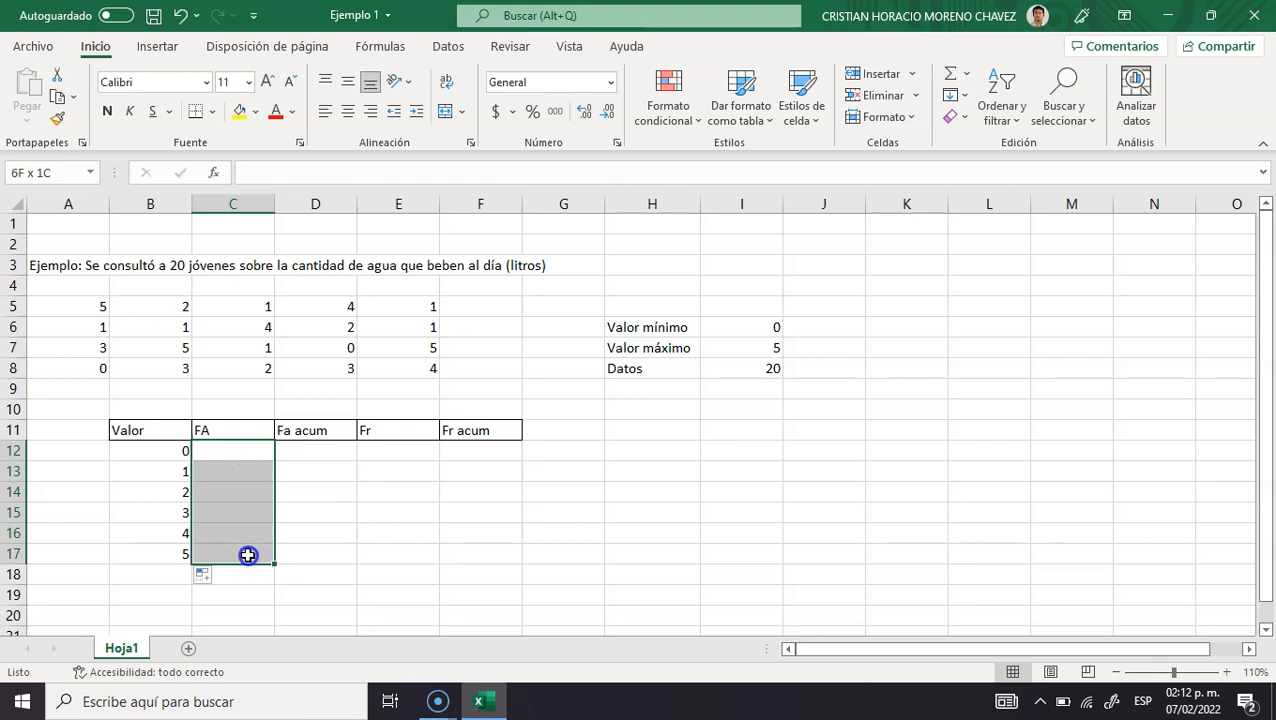
pyautogui.write('=')
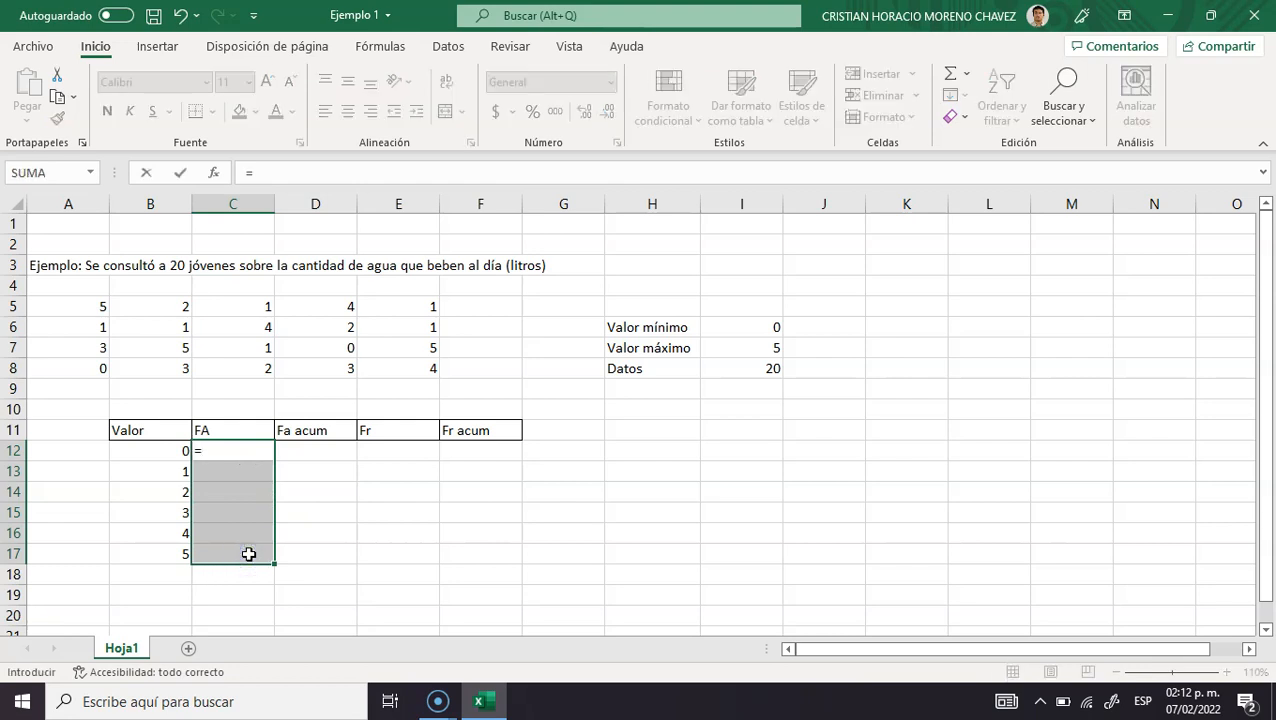
pyautogui.write('fre')
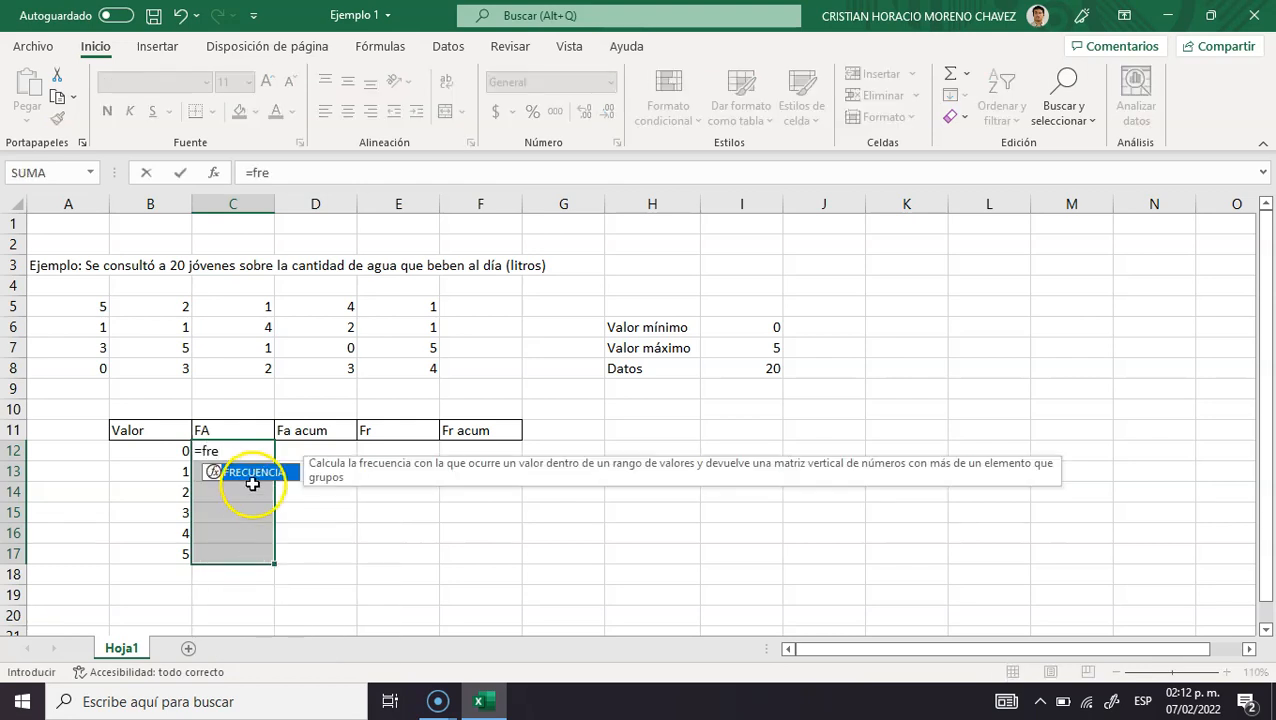
pyautogui.doubleClick(258, 473)
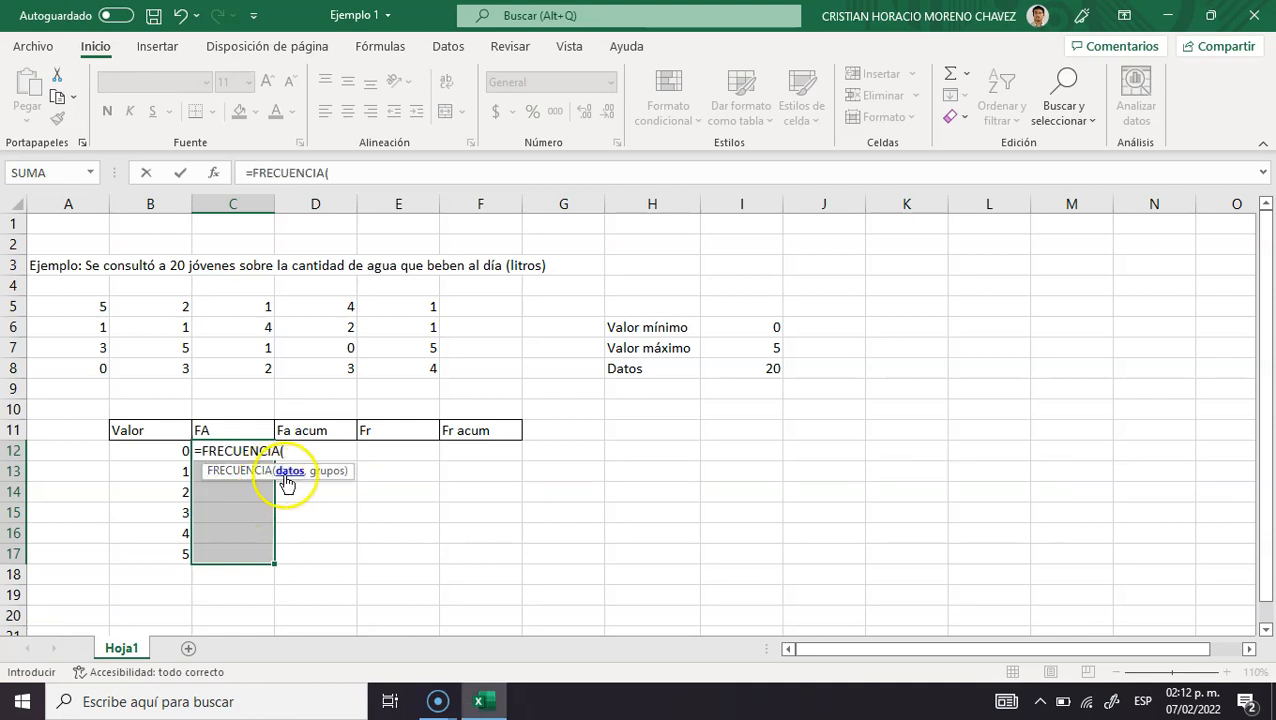
pyautogui.moveTo(88, 307); pyautogui.dragTo(427, 361)
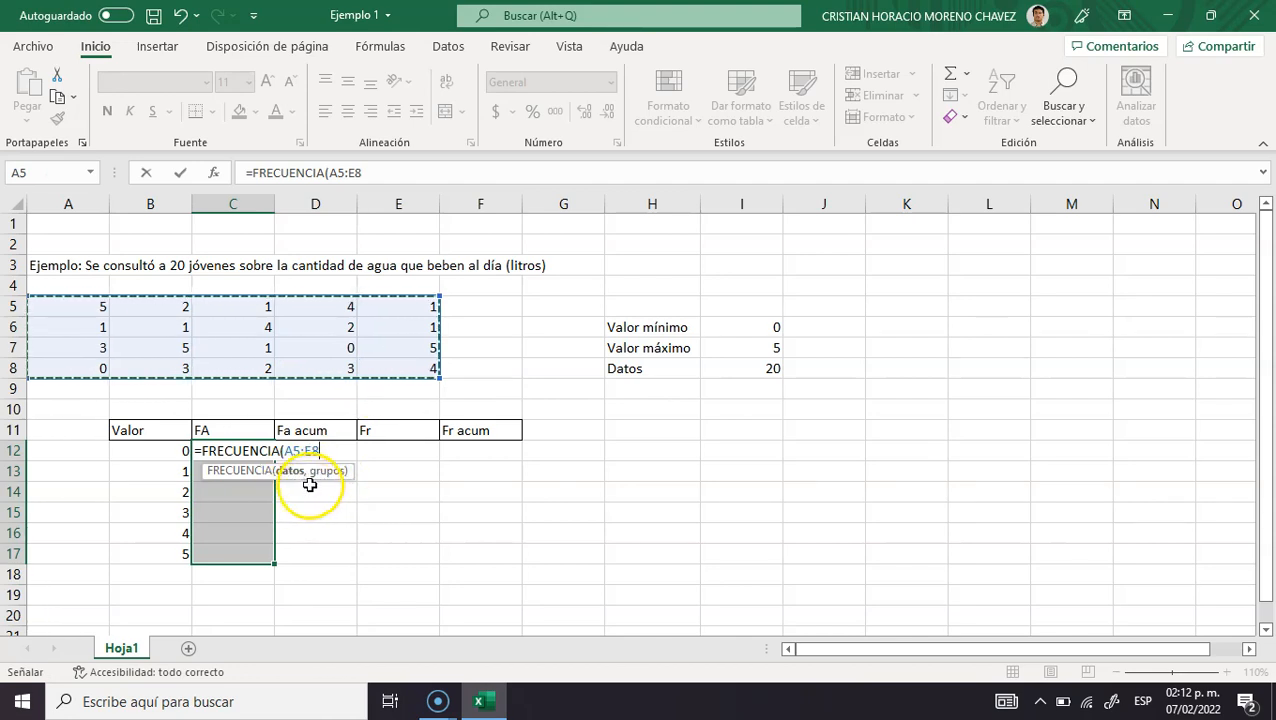
pyautogui.write(',')
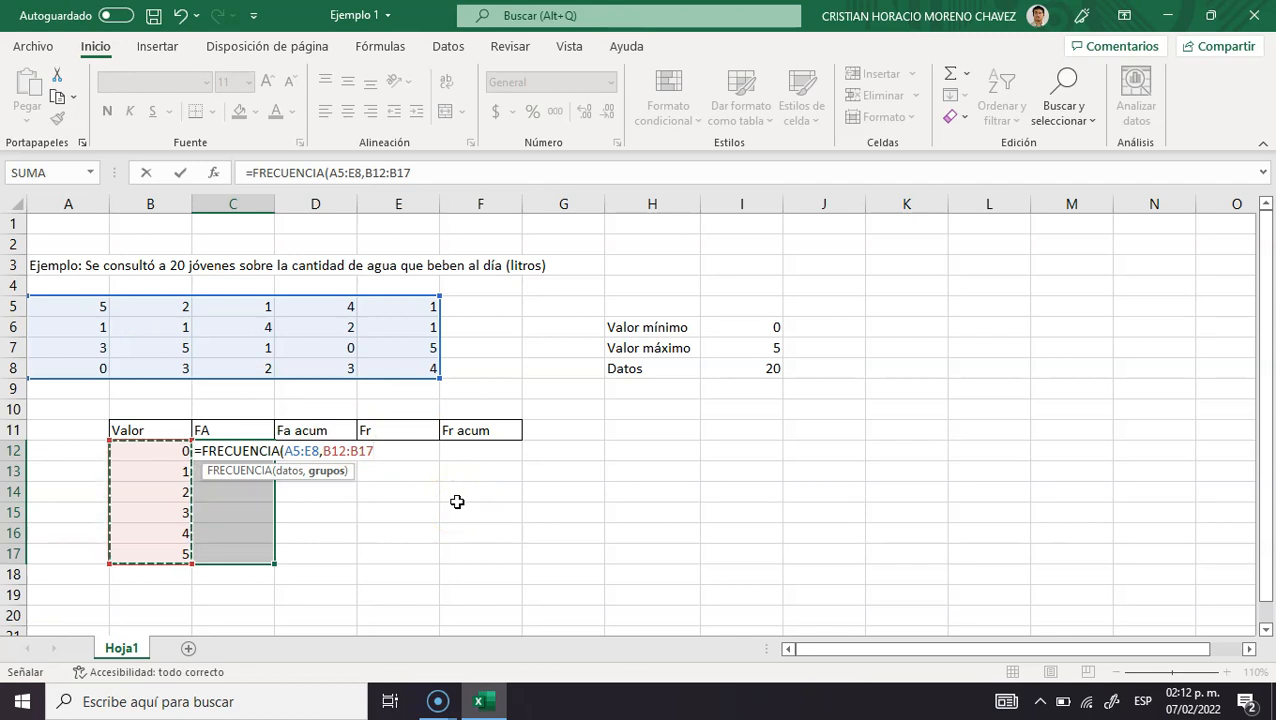
pyautogui.hotkey('ctrl', 'shift', 'Return')
pyautogui.hotkey('ctrl', 'q')
pyautogui.click(522, 618)
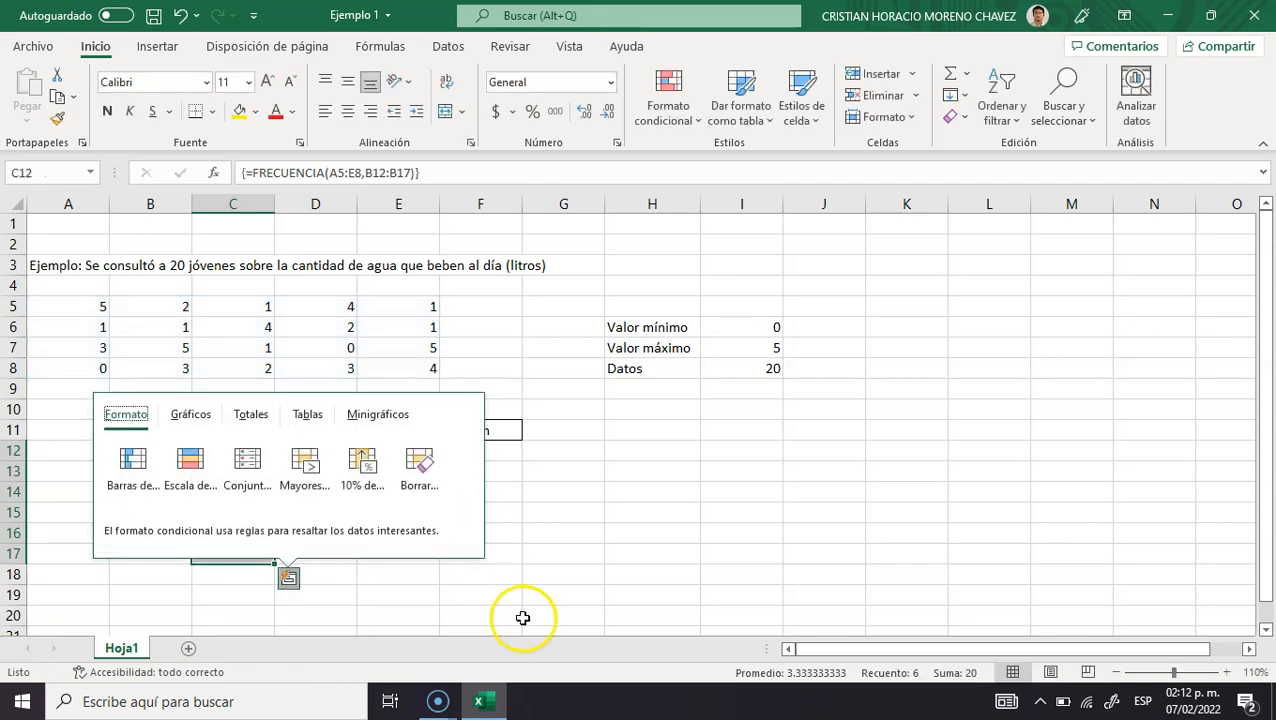
# Examine the array formula in the FA column cells and compare its notation with the ordinary minimum formula in I6.
pyautogui.click(256, 456)
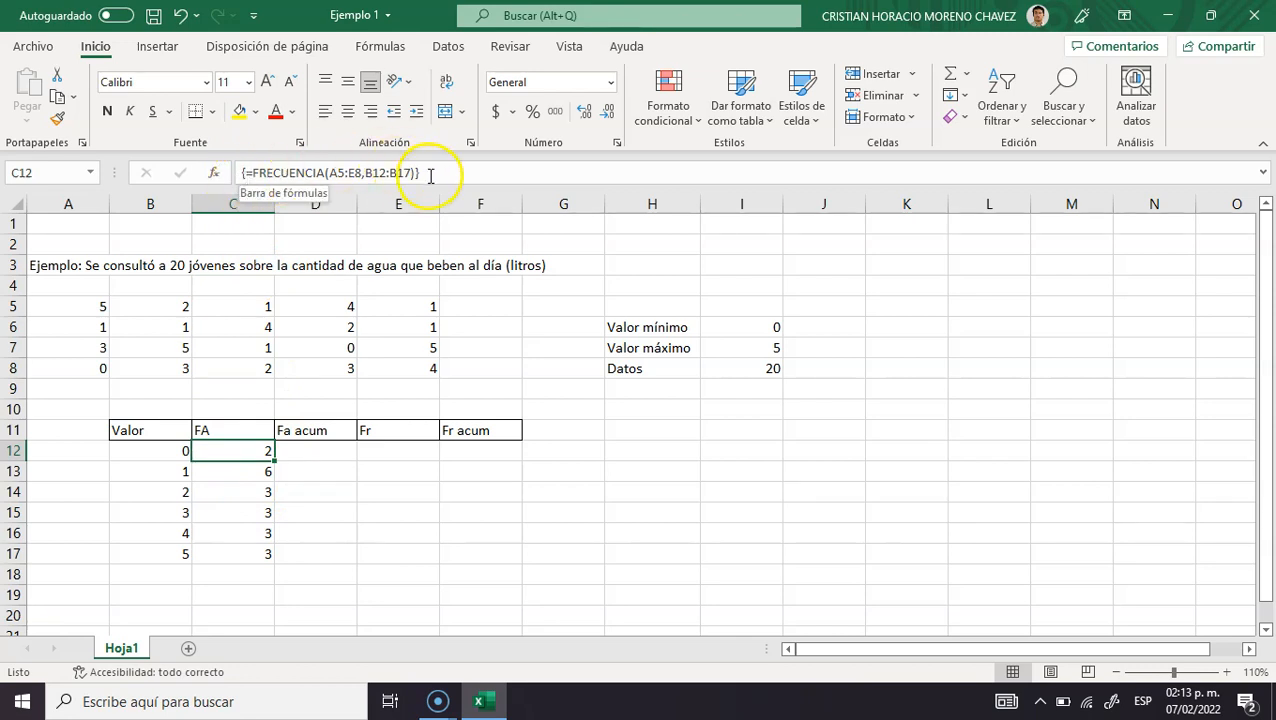
pyautogui.click(760, 328)
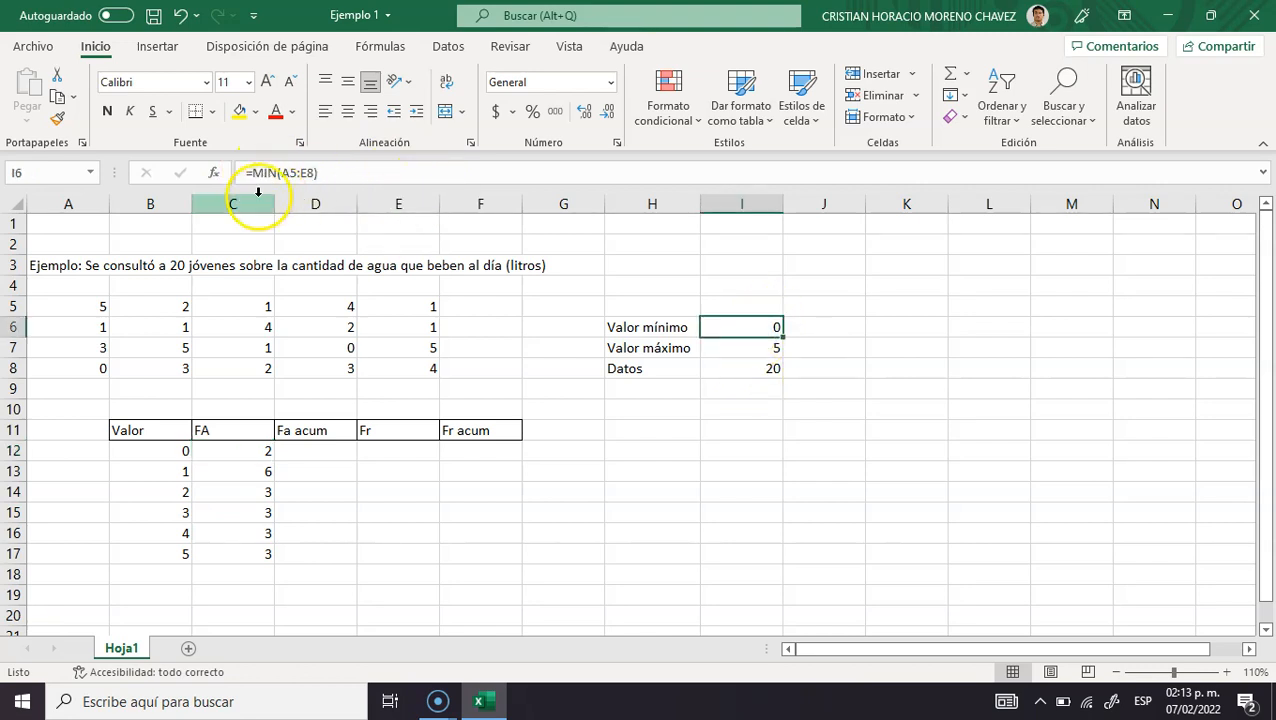
pyautogui.click(255, 450)
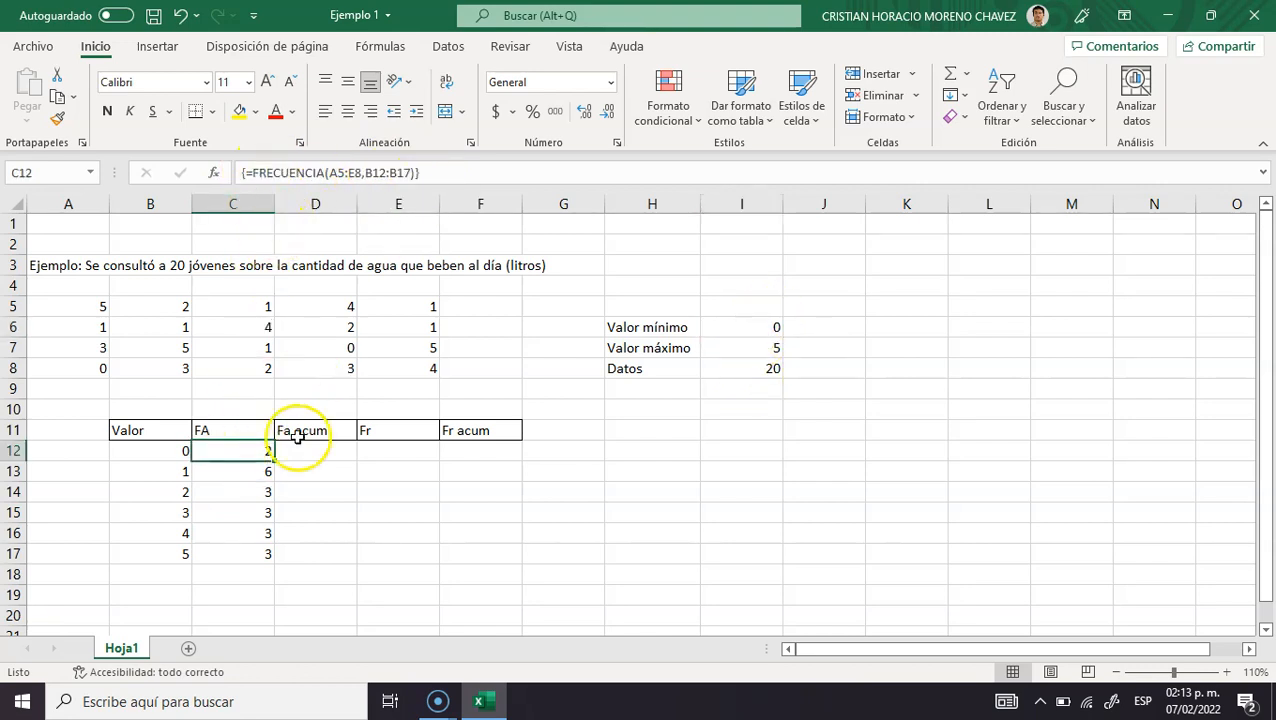
pyautogui.click(309, 449)
pyautogui.click(246, 445)
pyautogui.click(241, 470)
pyautogui.click(237, 491)
pyautogui.click(242, 449)
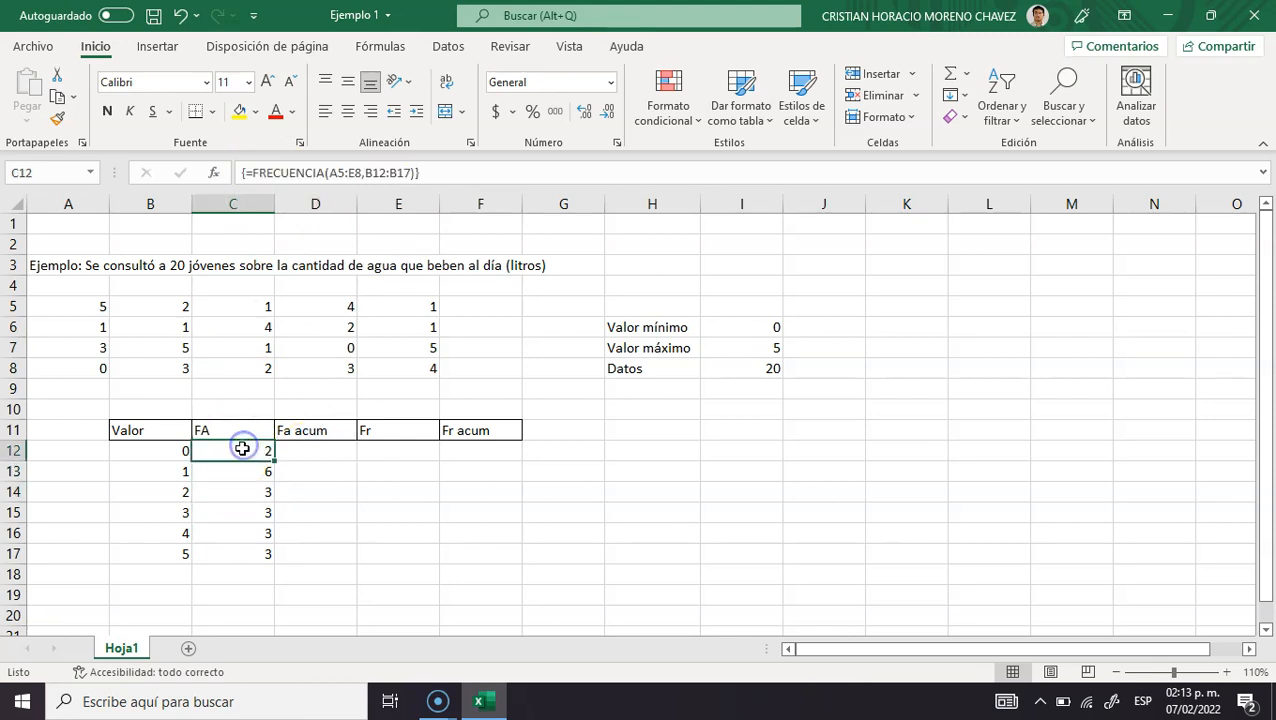
pyautogui.click(318, 451)
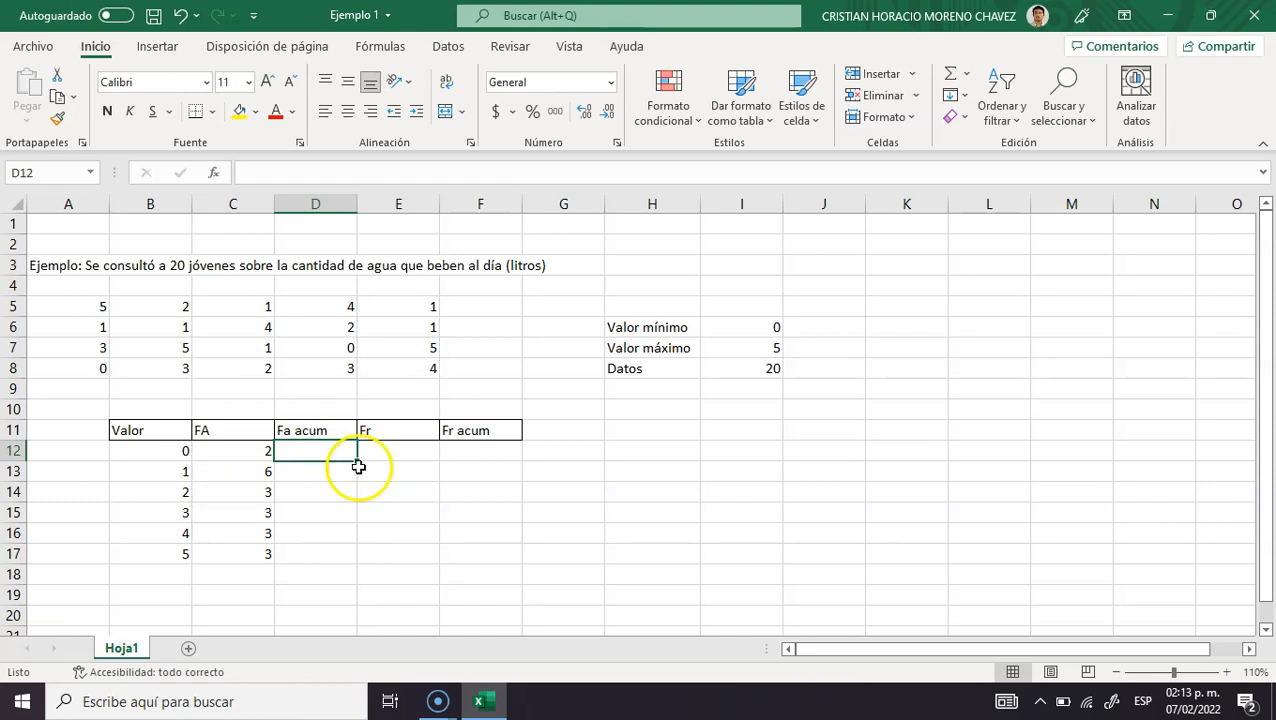
# Start the Fa acum column with =C12 in D12 and =D12+C13 in D13.
pyautogui.click(325, 449)
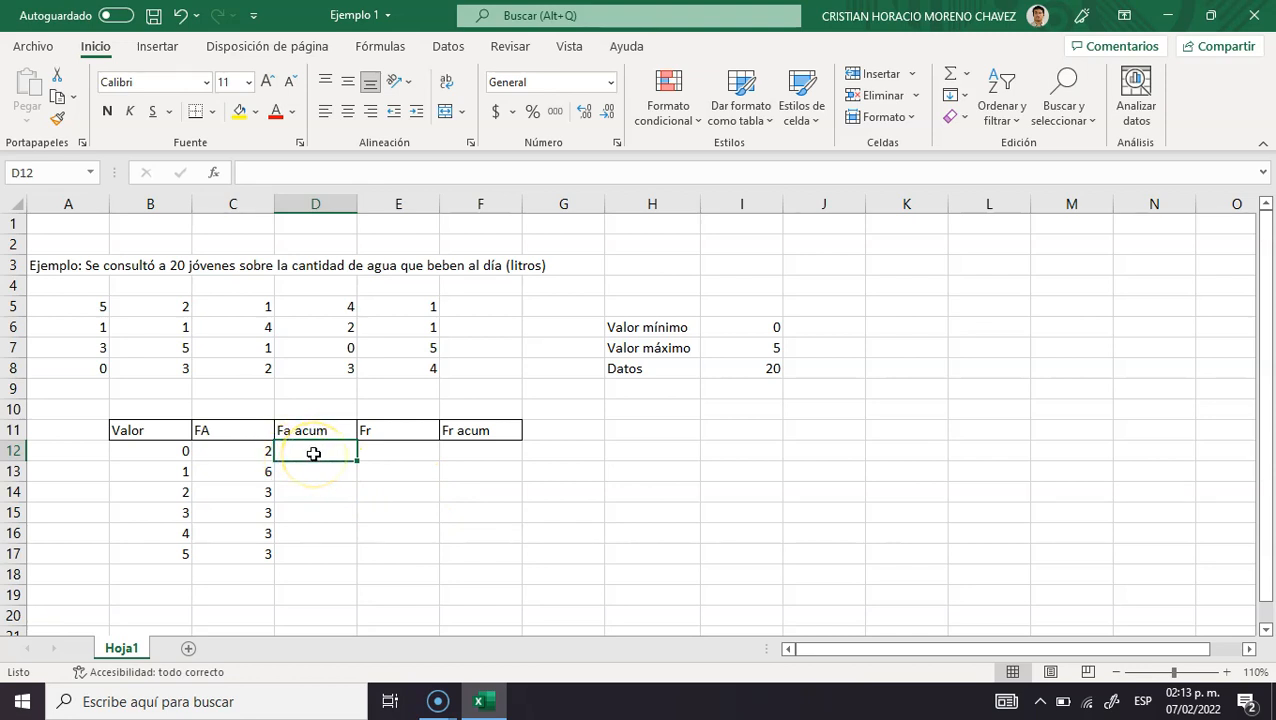
pyautogui.click(242, 451)
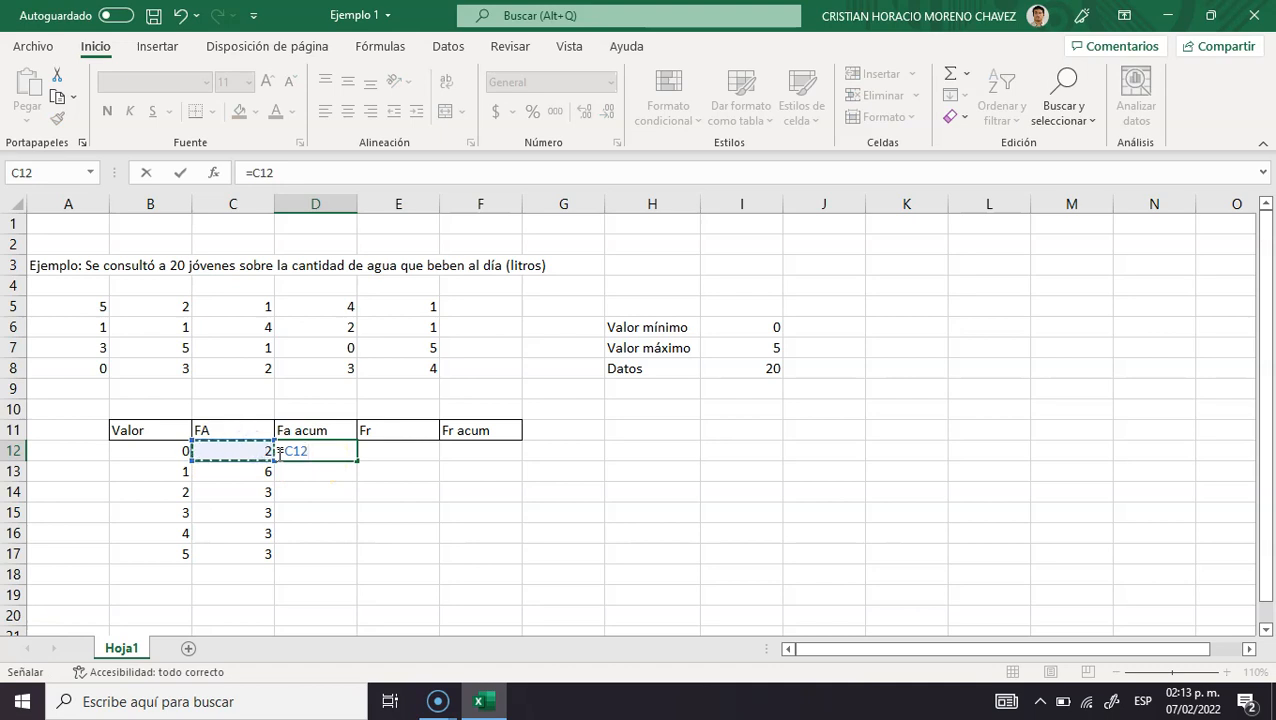
pyautogui.press('Return')
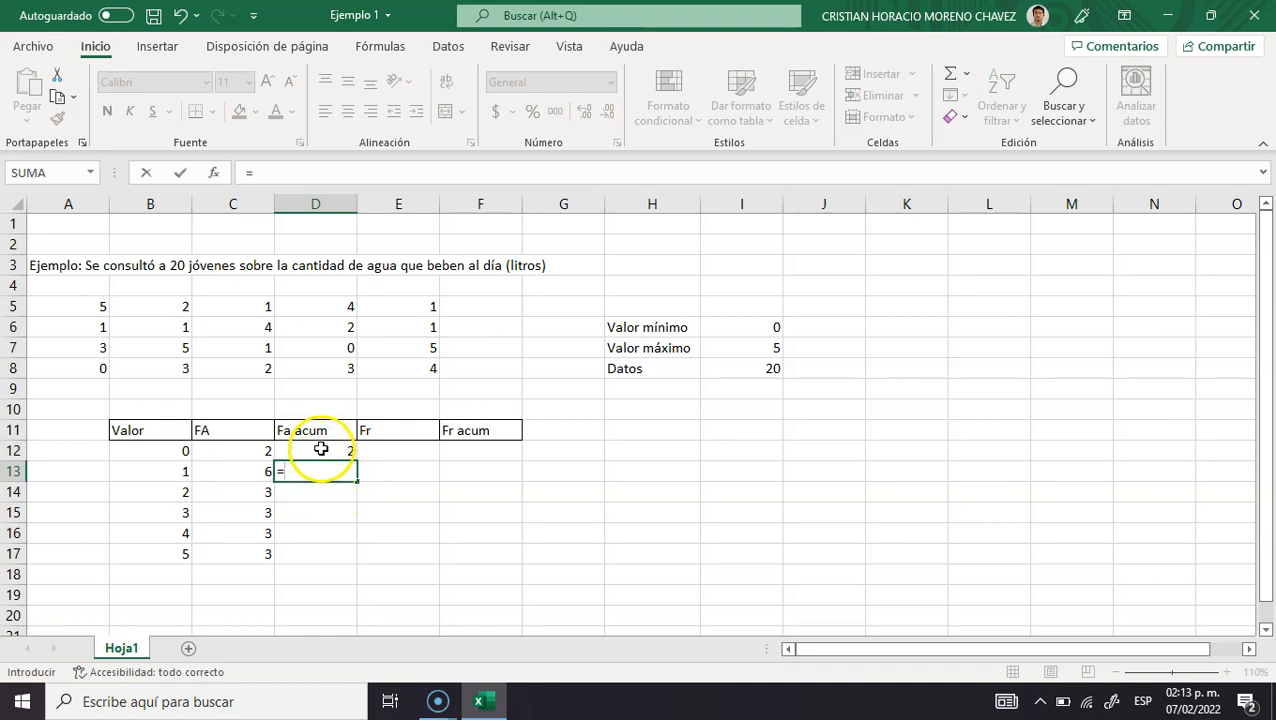
pyautogui.click(321, 451)
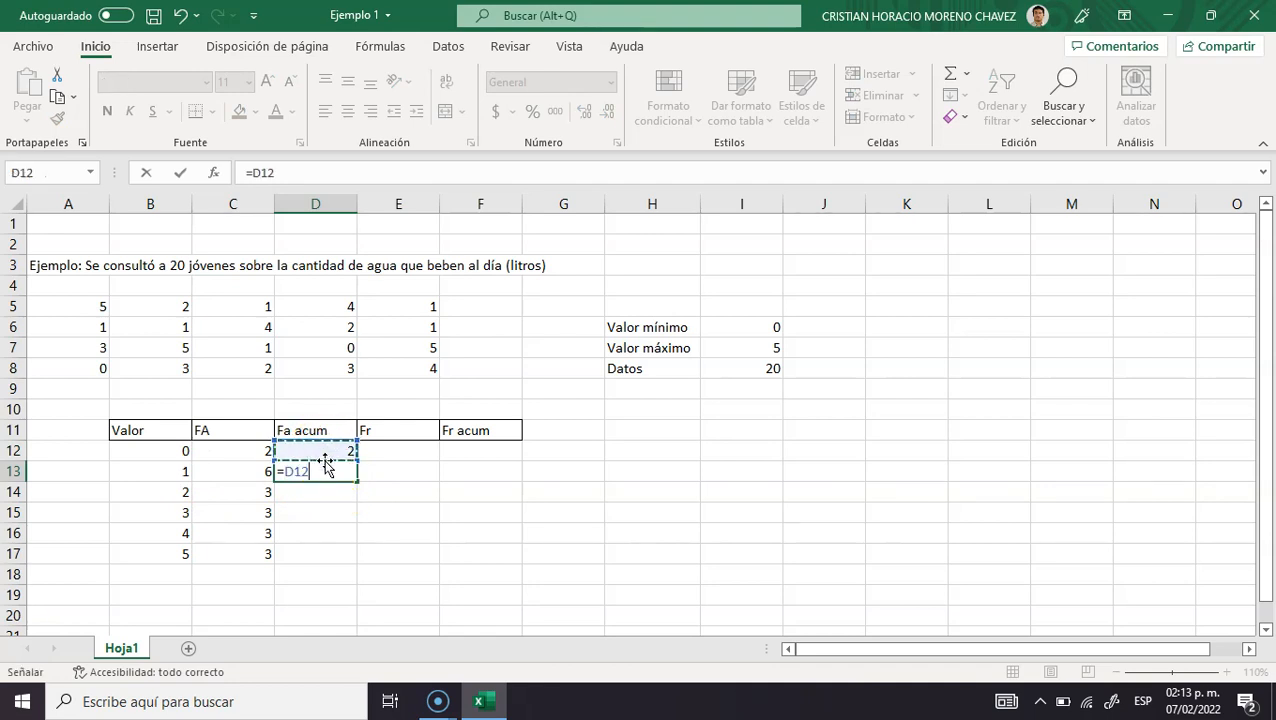
pyautogui.click(255, 472)
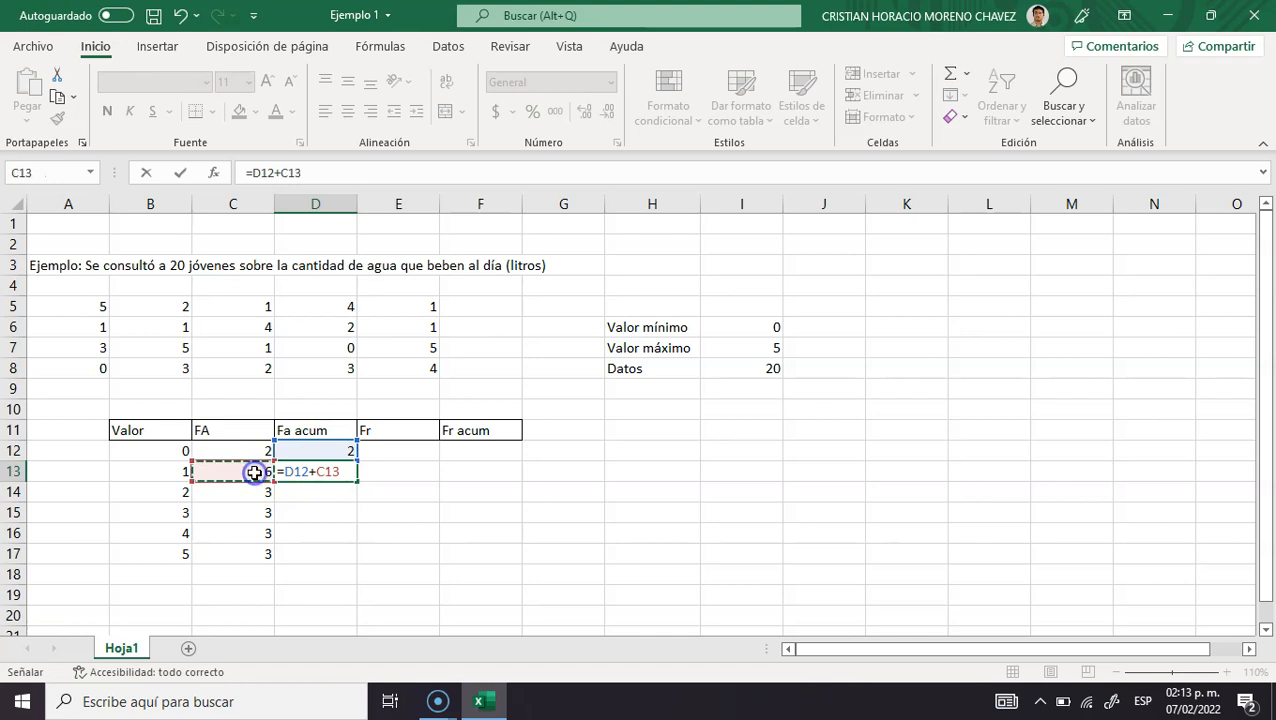
pyautogui.press('Return')
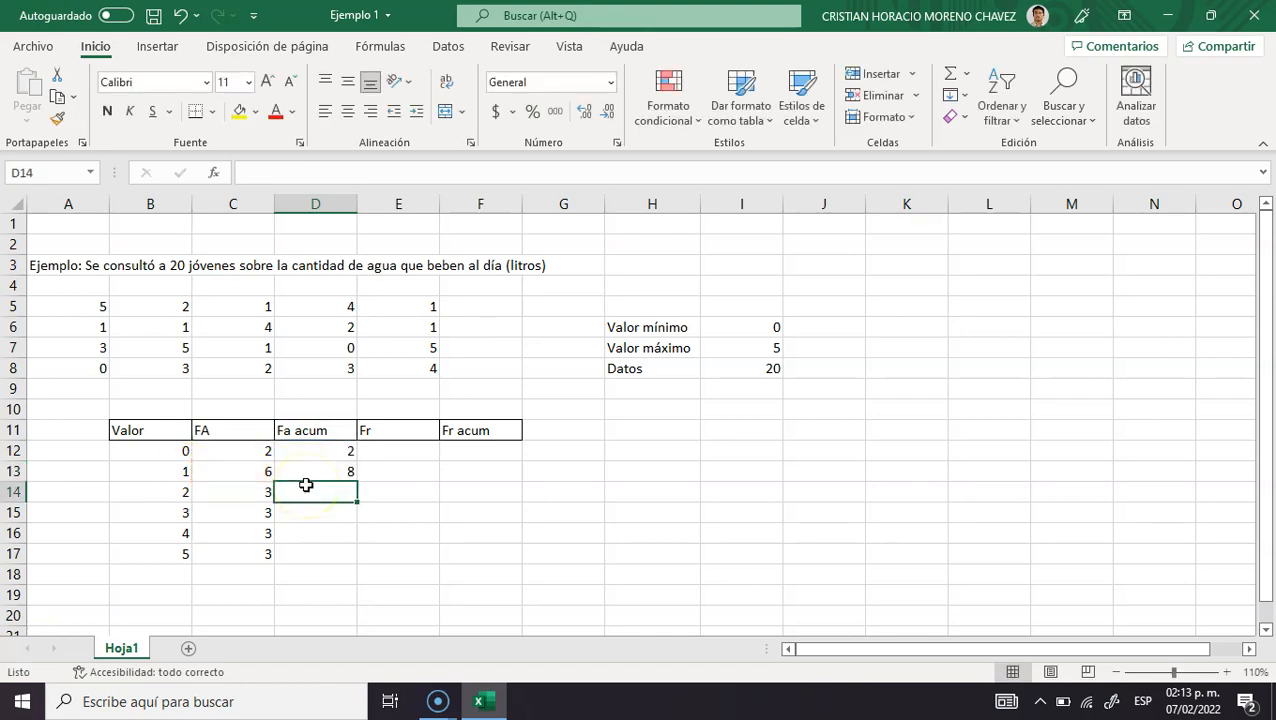
# Enter =D13+C14 in D14 to add the third absolute frequency to the accumulated value above.
pyautogui.write('=')
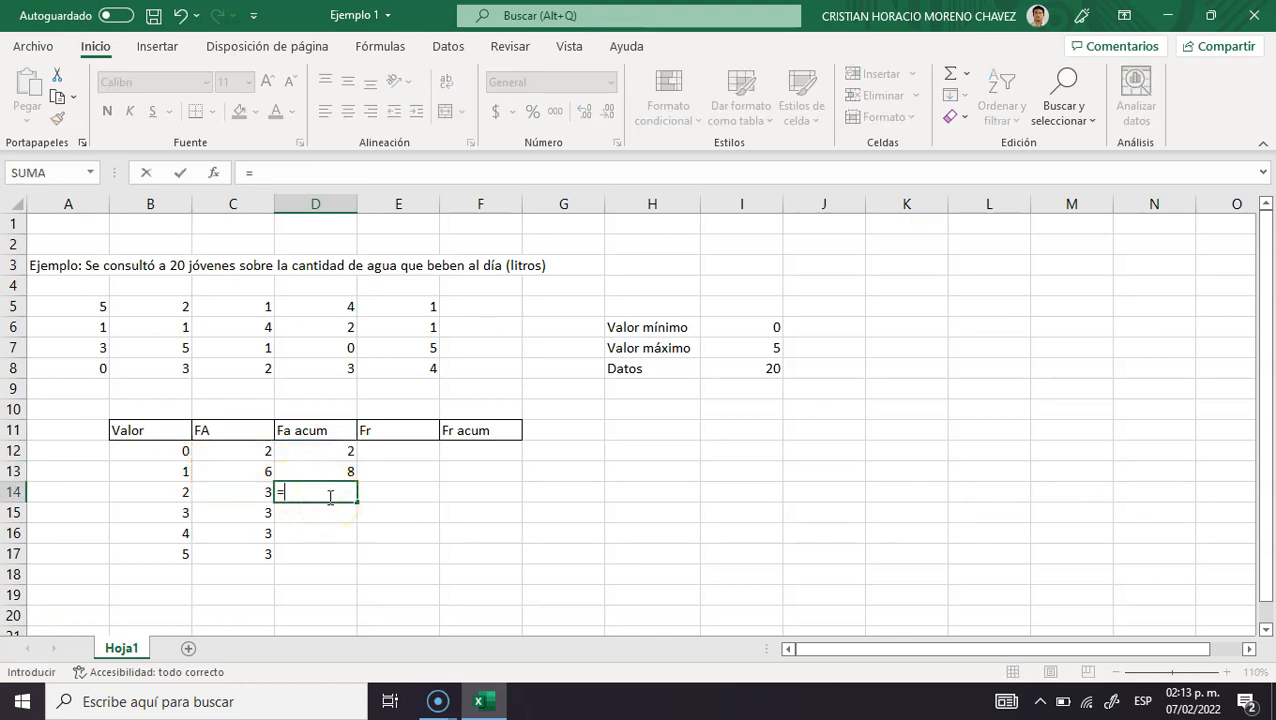
pyautogui.click(332, 467)
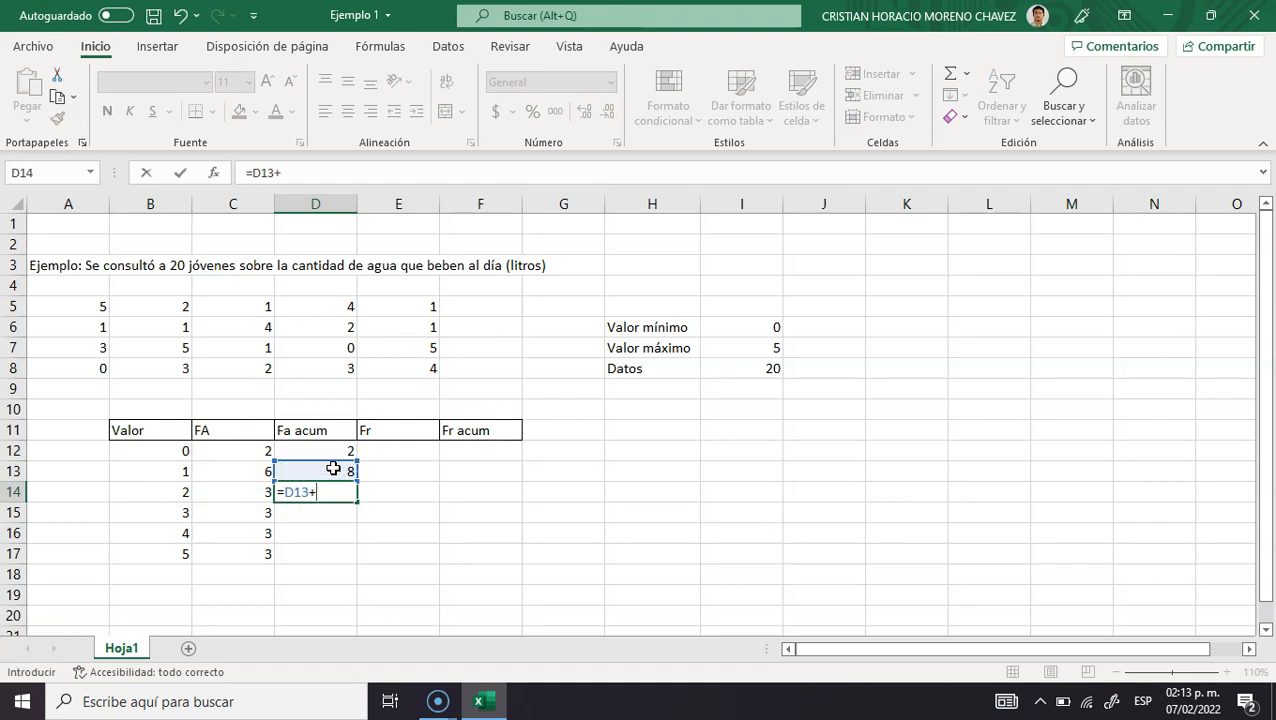
pyautogui.click(261, 495)
pyautogui.press('Return')
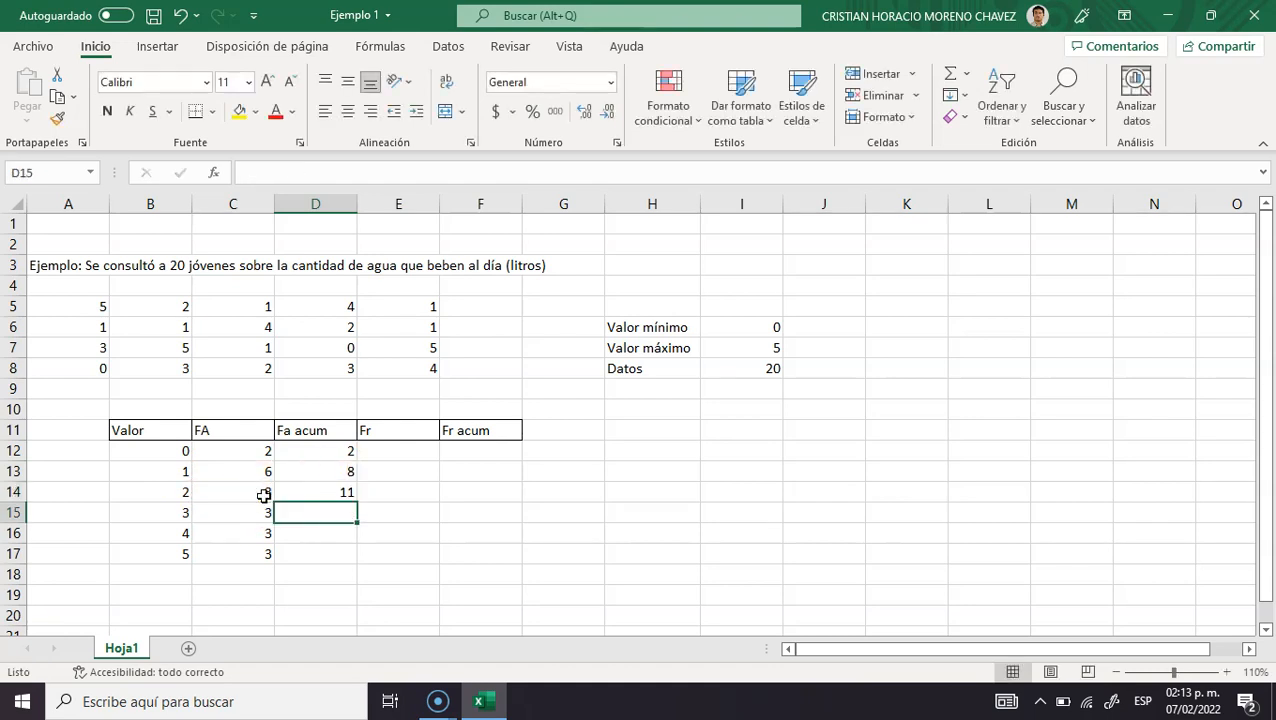
# Copy the accumulated-frequency formula from D14 down through D17 to complete the Fa acum column.
pyautogui.doubleClick(306, 473)
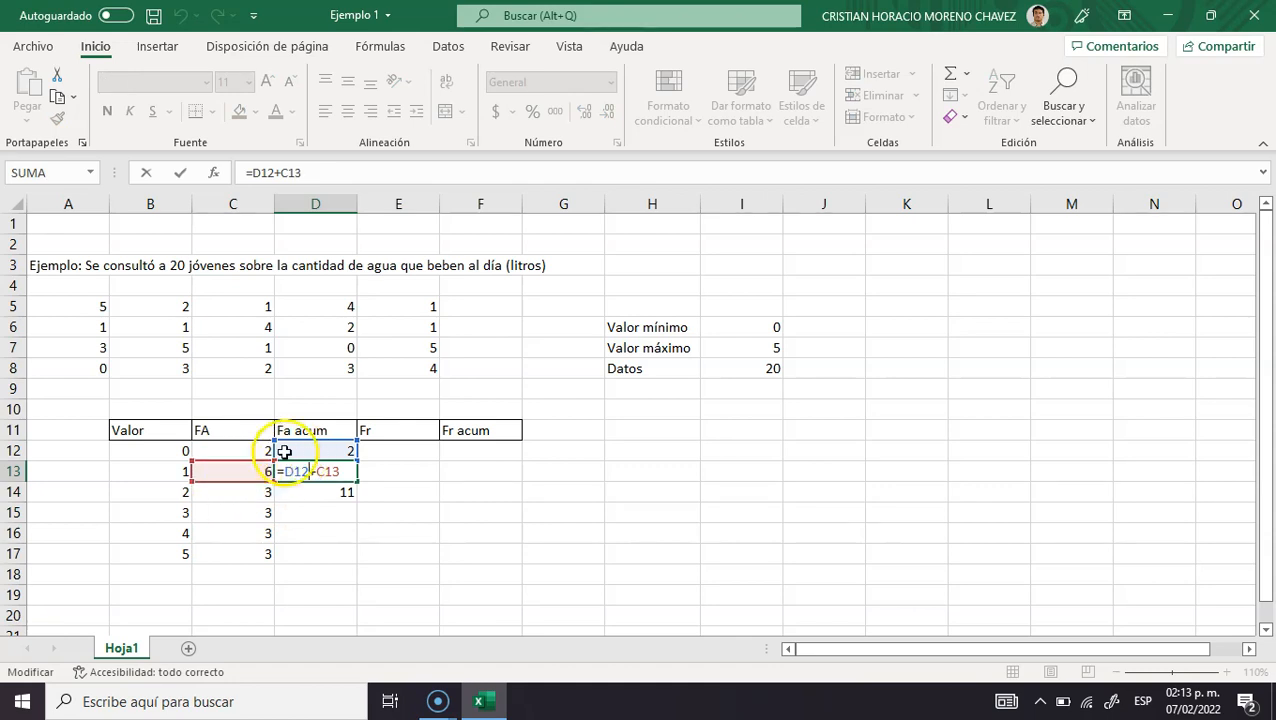
pyautogui.press('Escape')
pyautogui.doubleClick(319, 494)
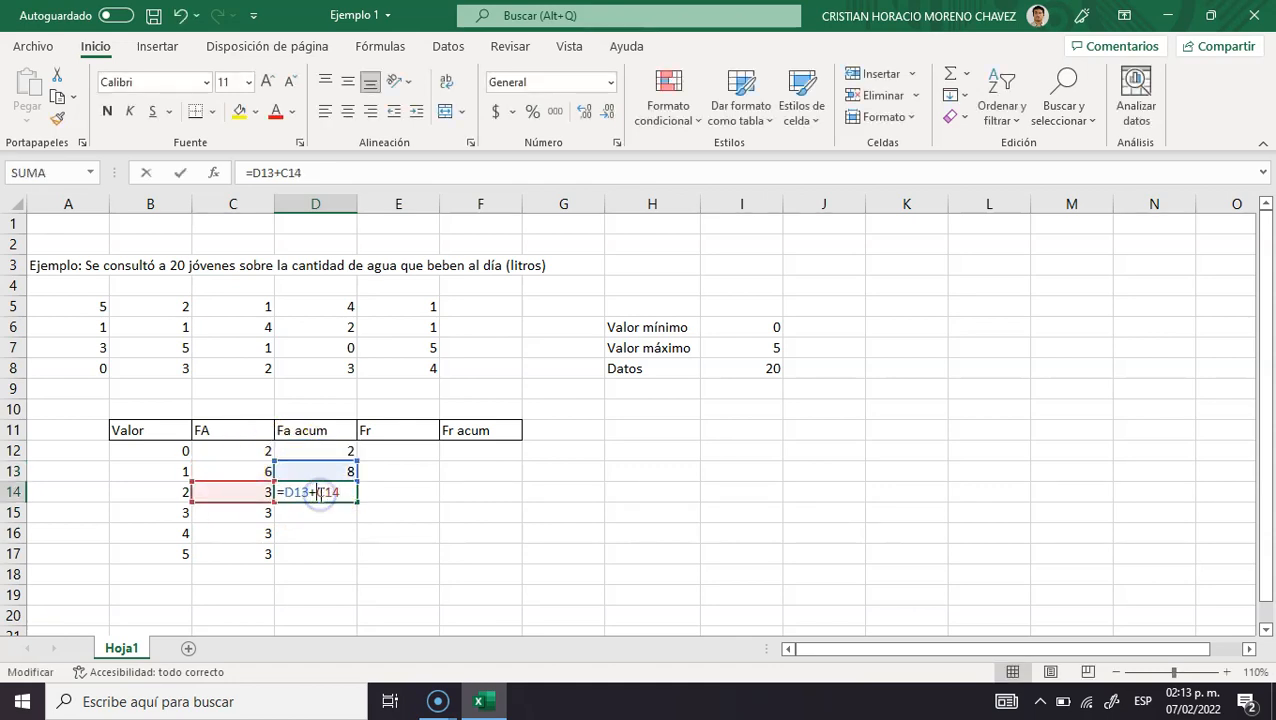
pyautogui.hotkey('ctrl', 'Return')
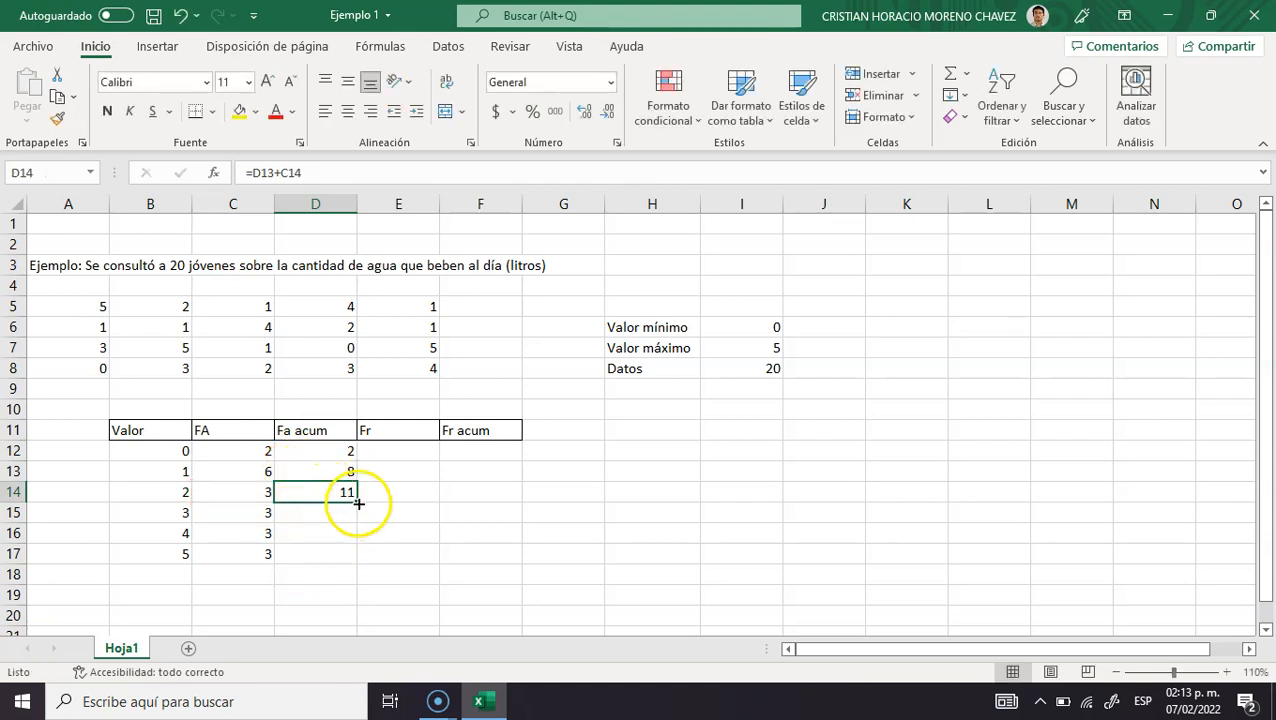
pyautogui.click(310, 514)
pyautogui.click(309, 533)
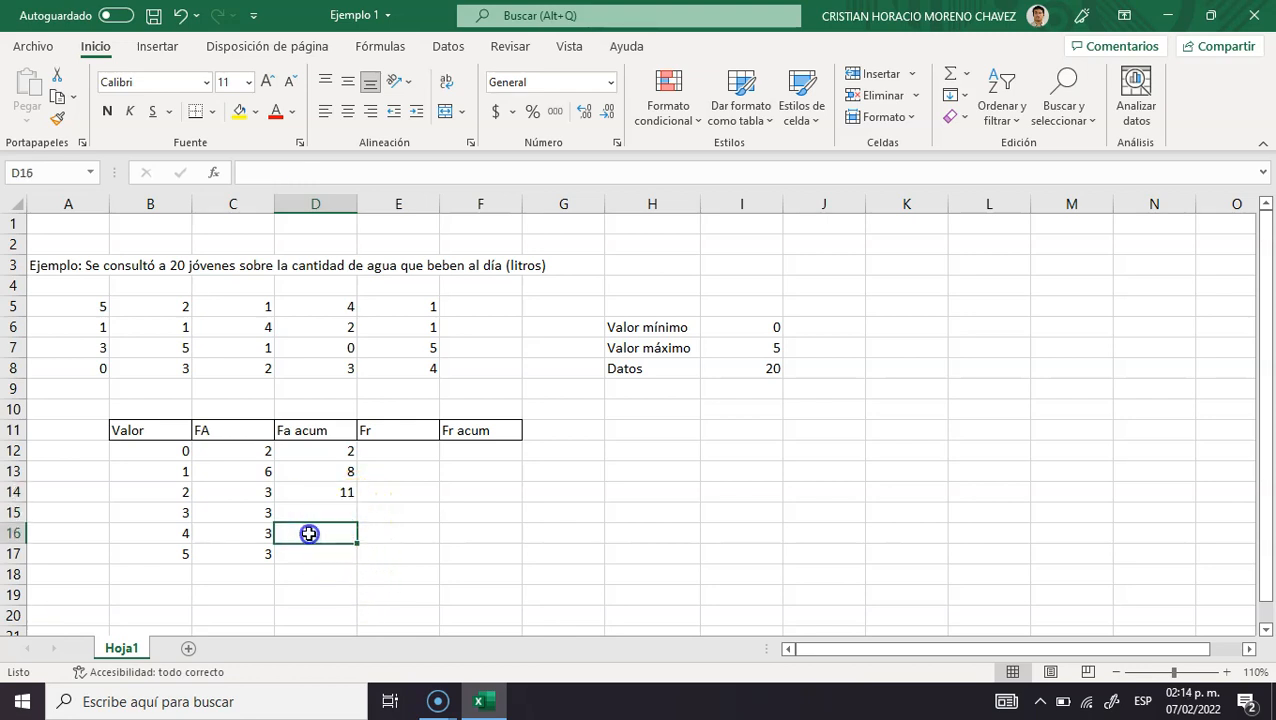
pyautogui.click(307, 550)
pyautogui.click(316, 511)
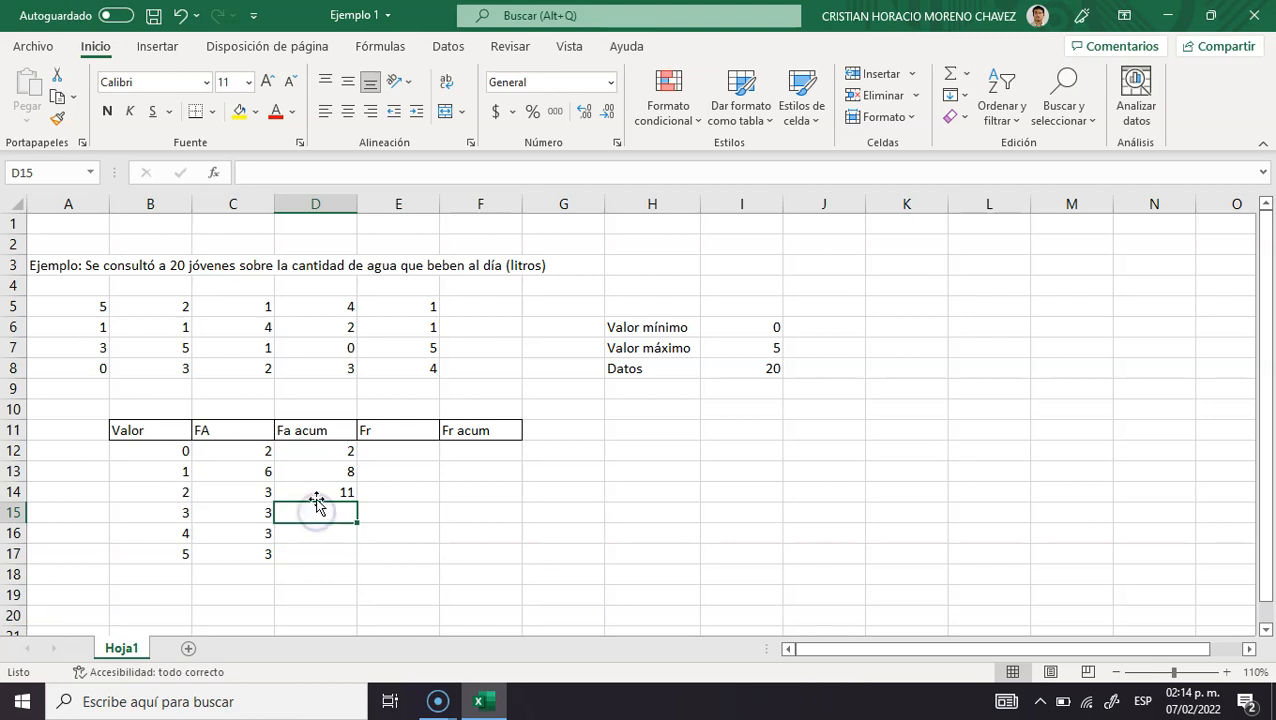
pyautogui.click(316, 497)
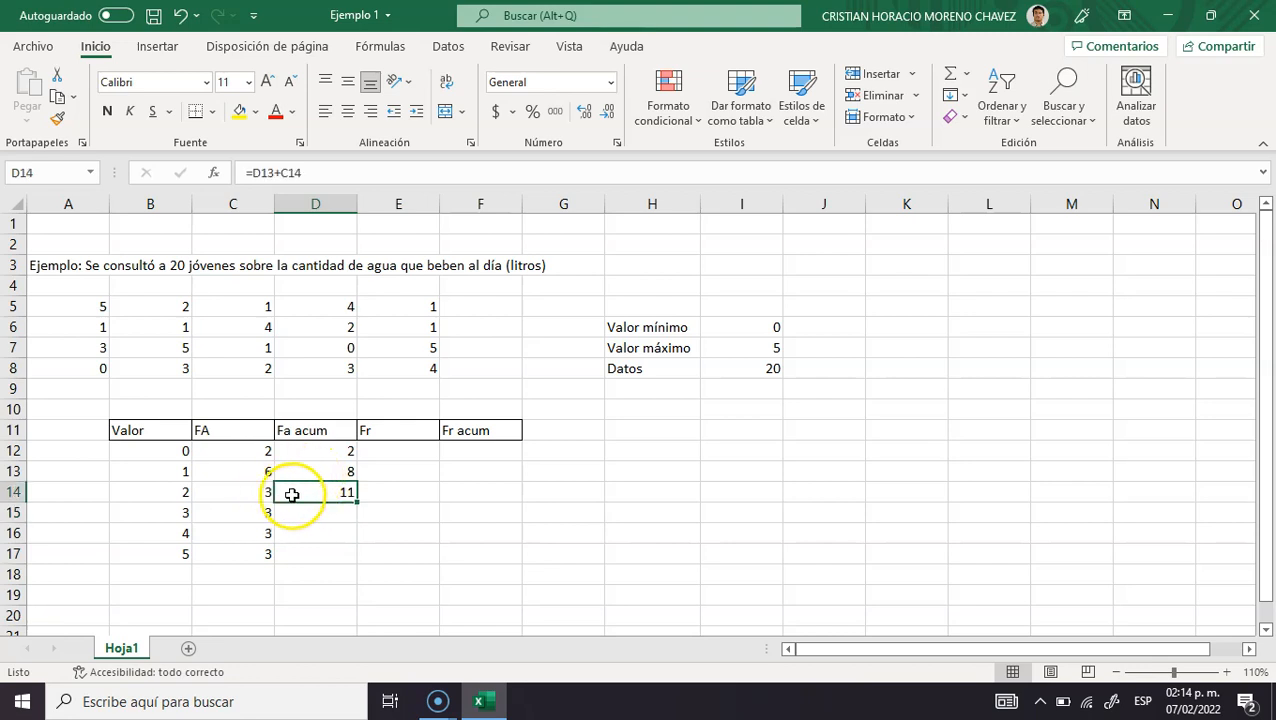
pyautogui.moveTo(355, 503); pyautogui.dragTo(353, 559)
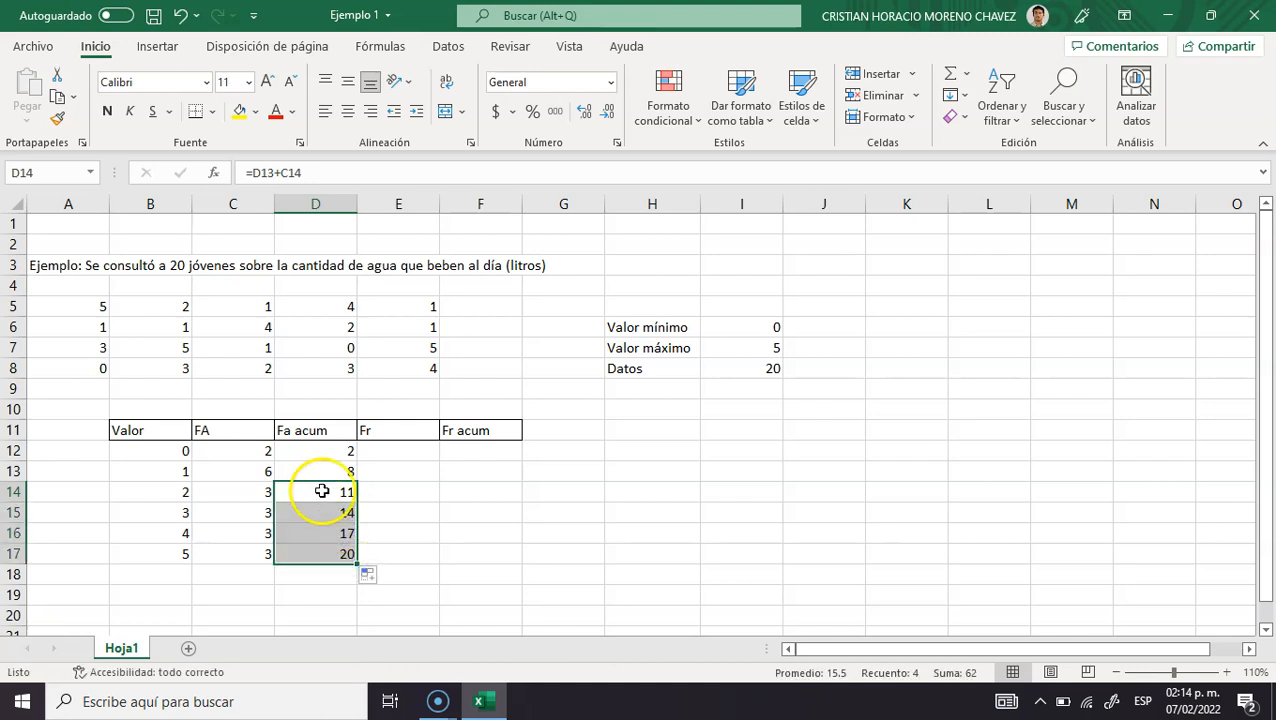
# Examine the Fa acum formulas in D14 through D17 to check which cells each one adds.
pyautogui.doubleClick(320, 489)
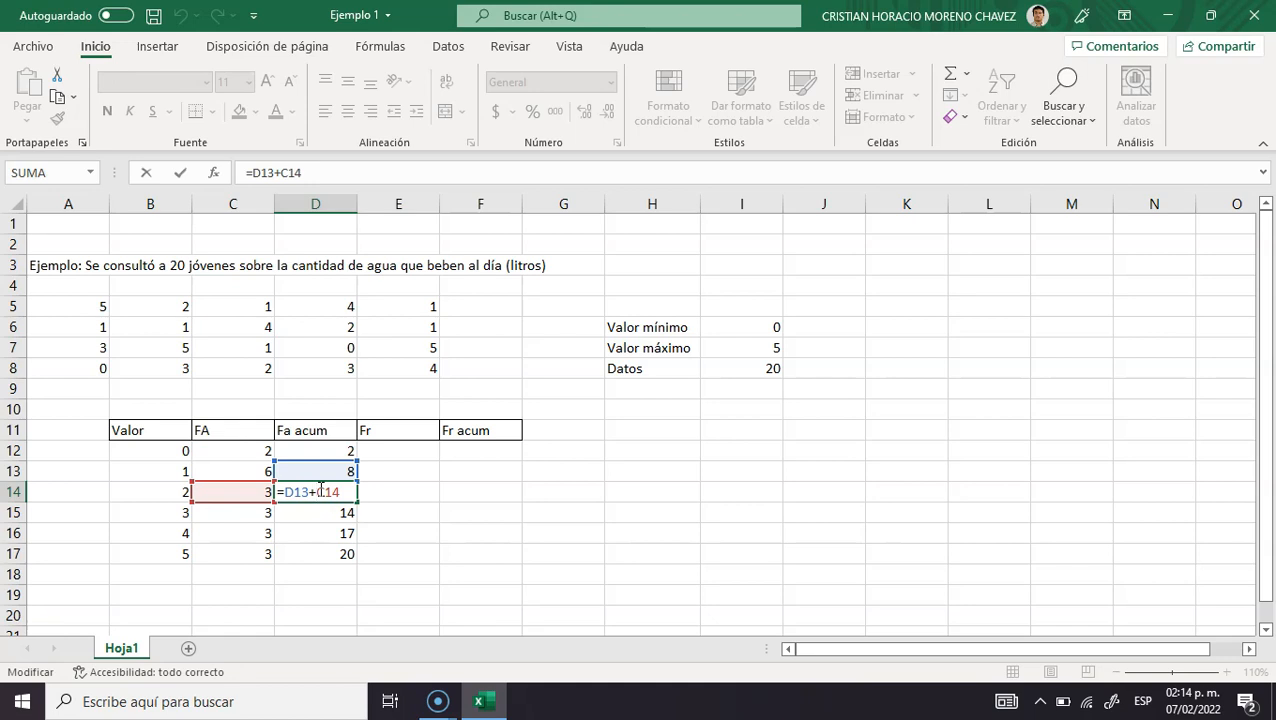
pyautogui.press('Escape')
pyautogui.doubleClick(328, 512)
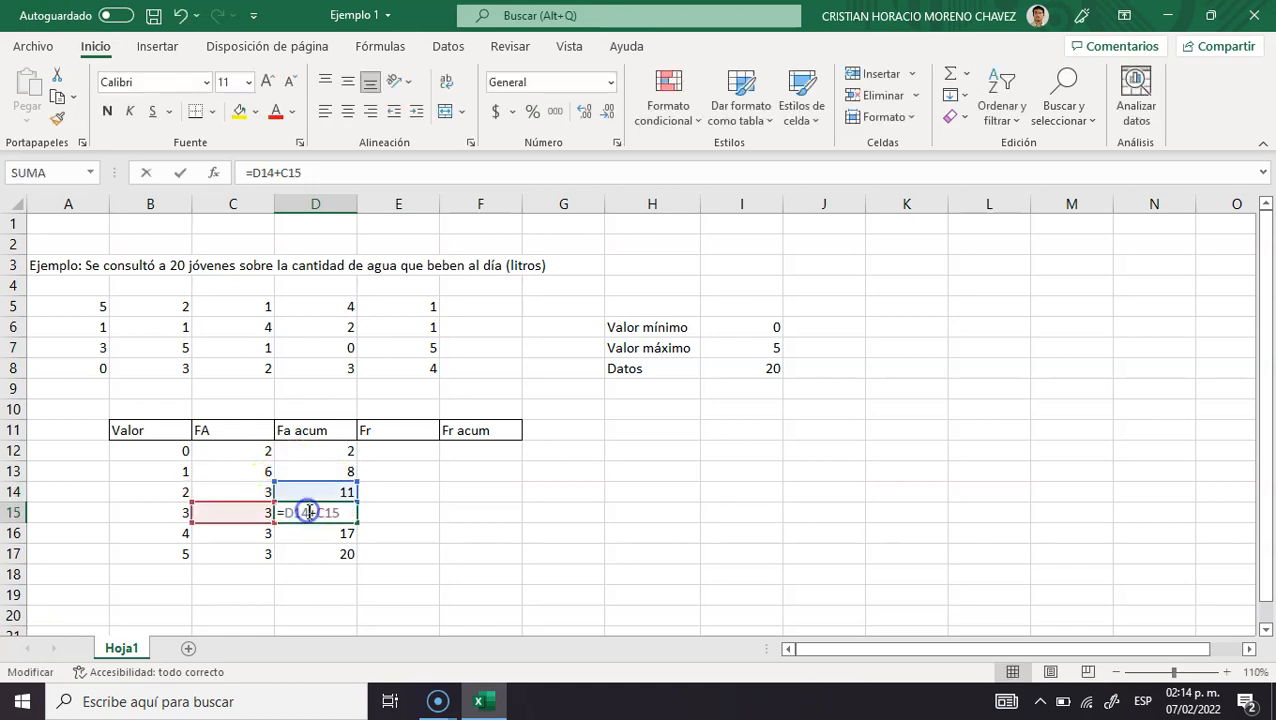
pyautogui.press('Escape')
pyautogui.doubleClick(313, 533)
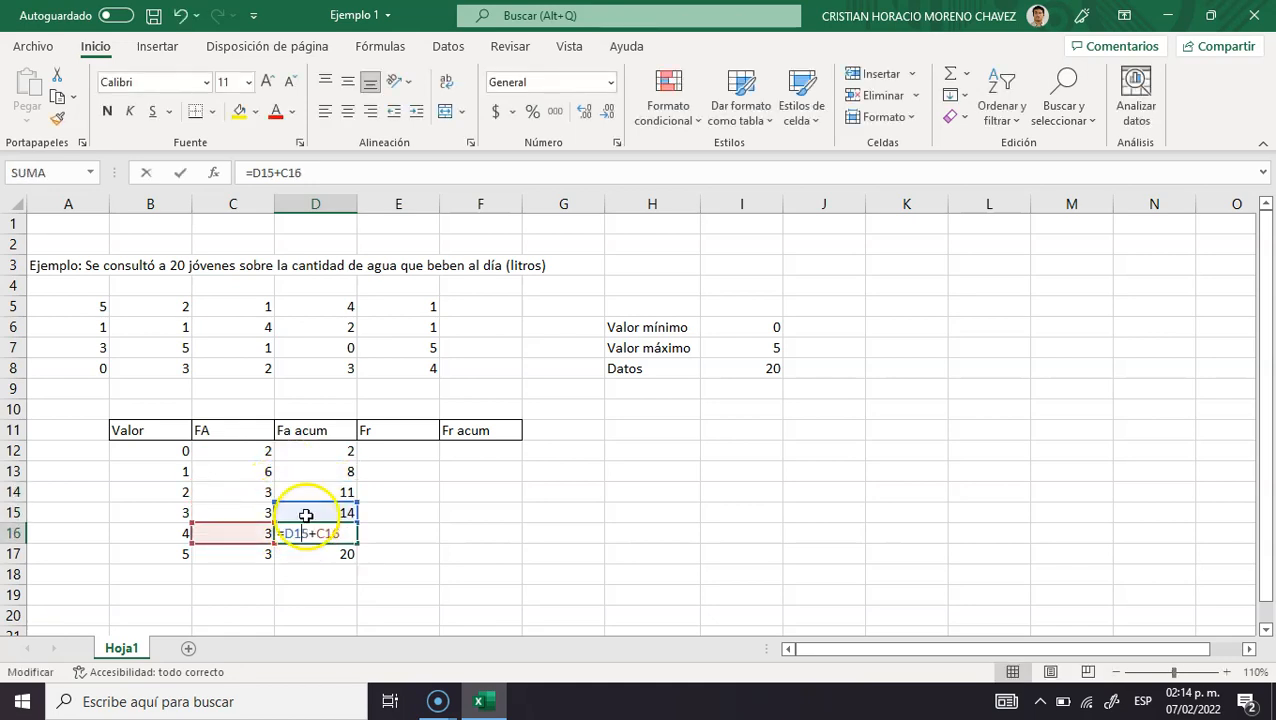
pyautogui.press('Escape')
pyautogui.doubleClick(316, 552)
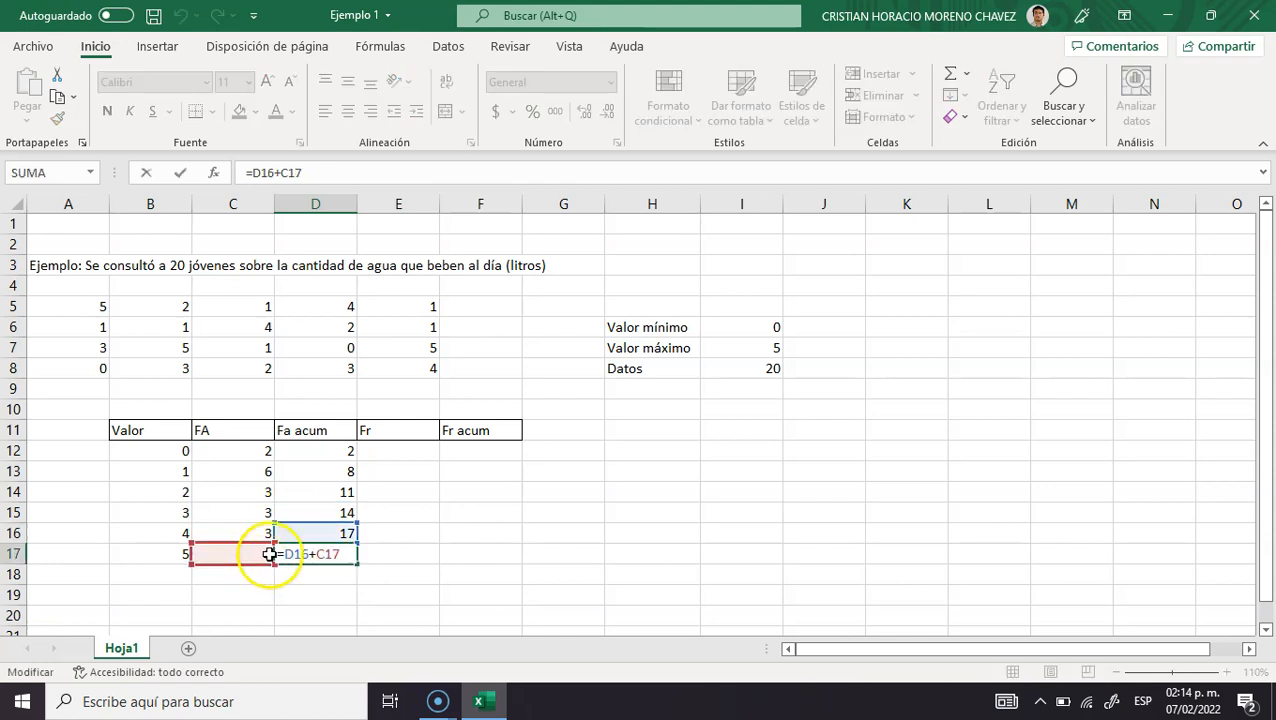
pyautogui.press('Escape')
pyautogui.click(330, 490)
pyautogui.click(330, 554)
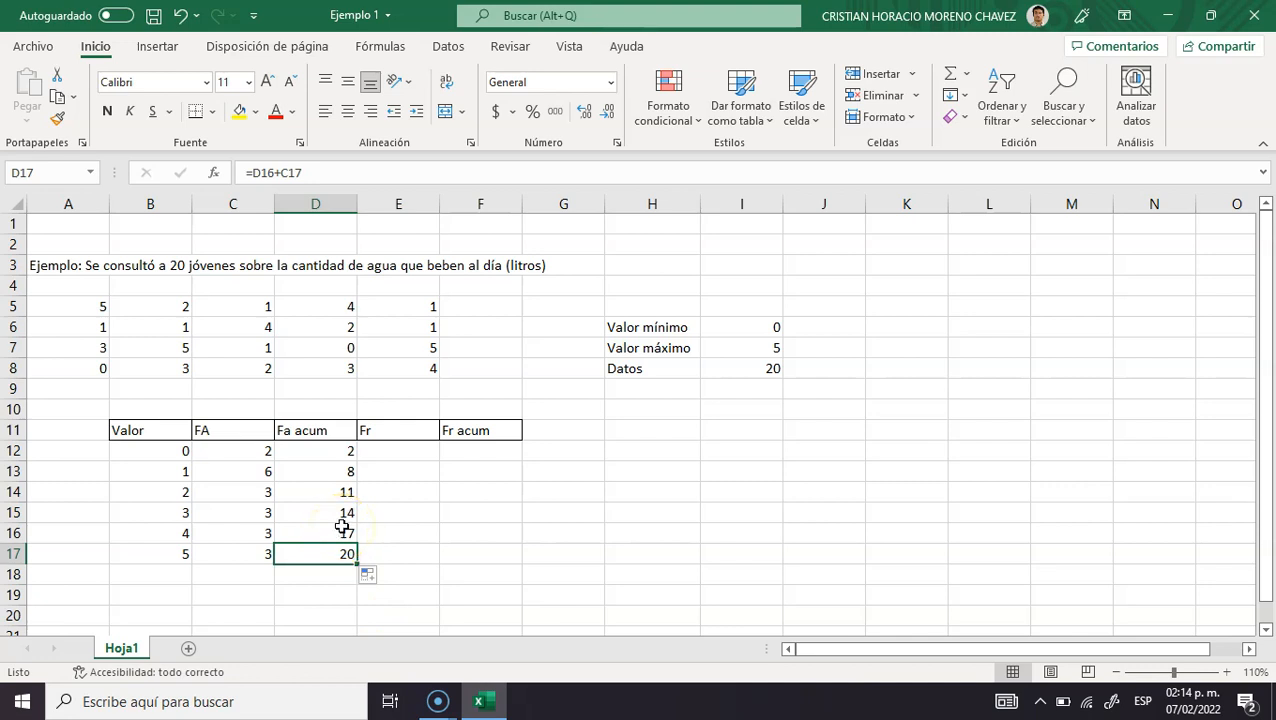
# Enter =C12/I8 in E12 to get the first relative frequency in the Fr column.
pyautogui.click(405, 450)
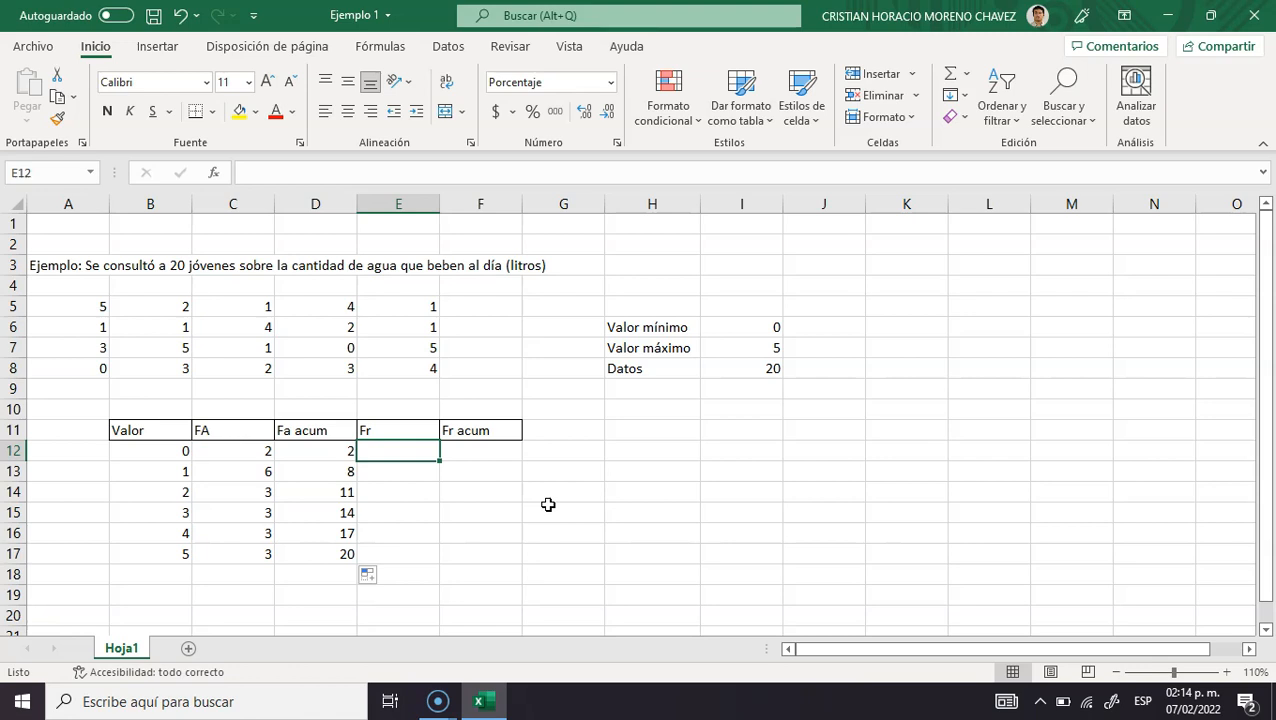
pyautogui.click(268, 451)
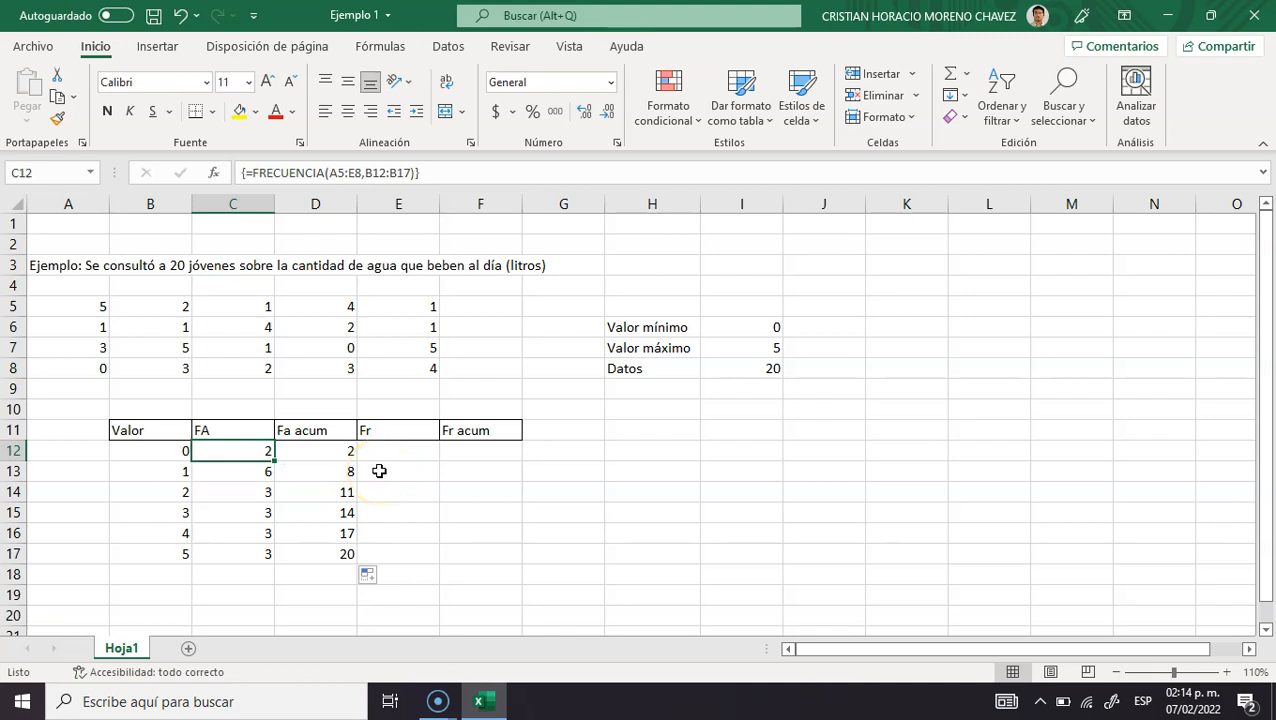
pyautogui.click(414, 454)
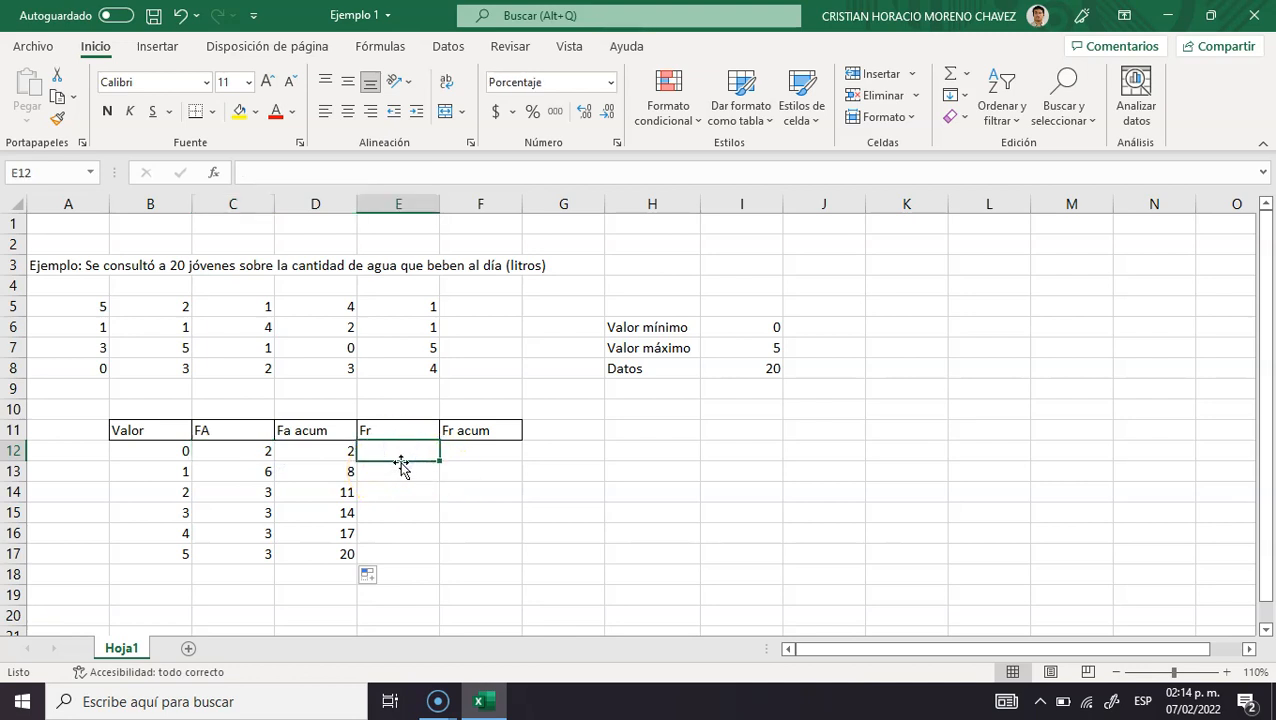
pyautogui.write('=')
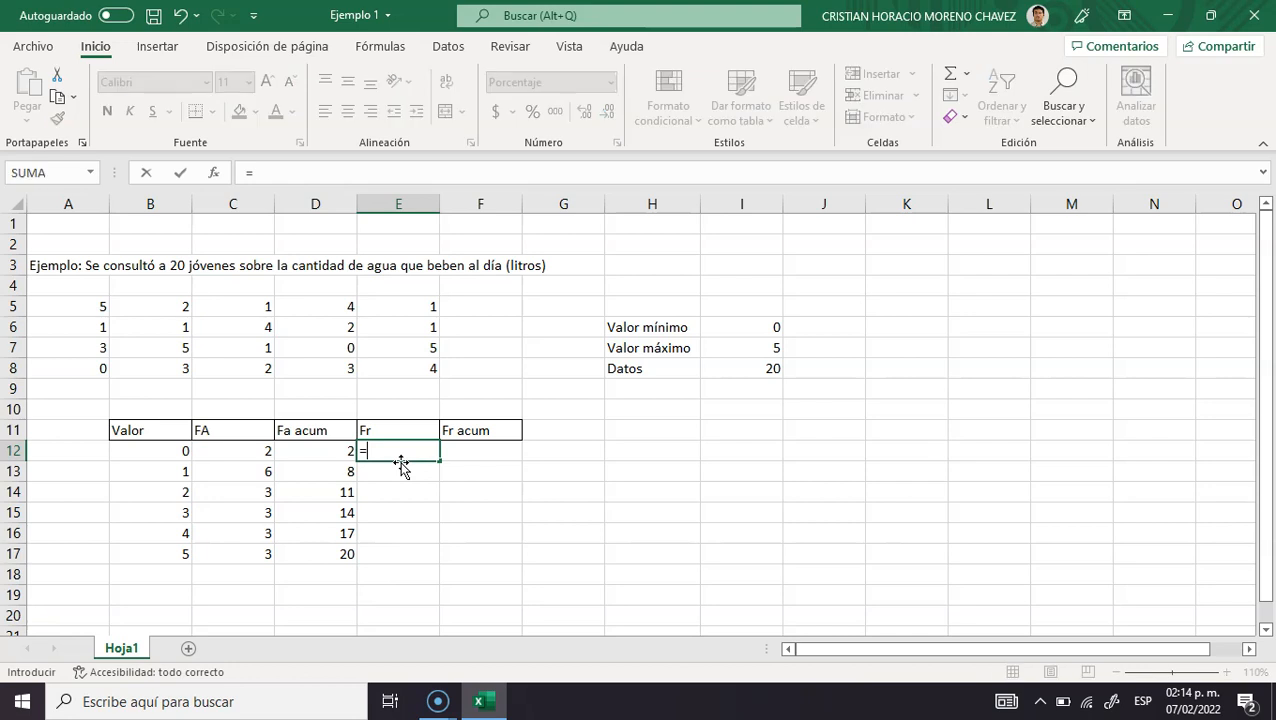
pyautogui.click(241, 455)
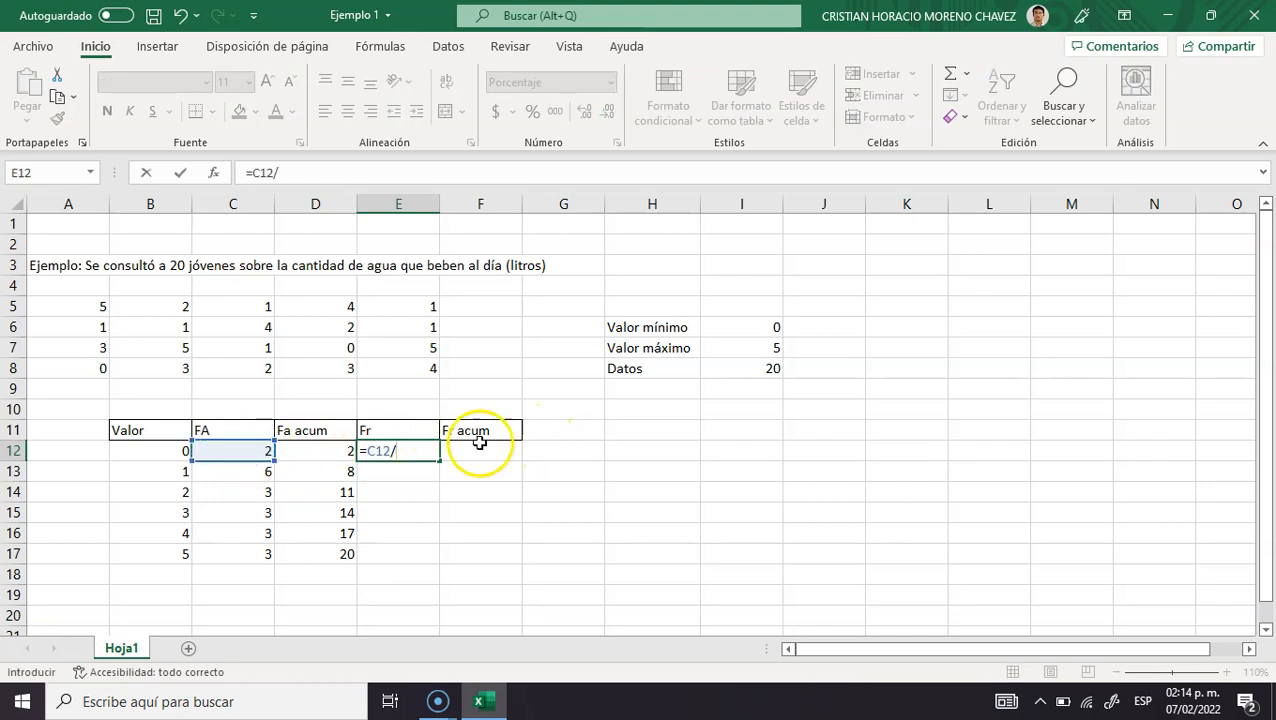
pyautogui.write('/')
pyautogui.click(753, 373)
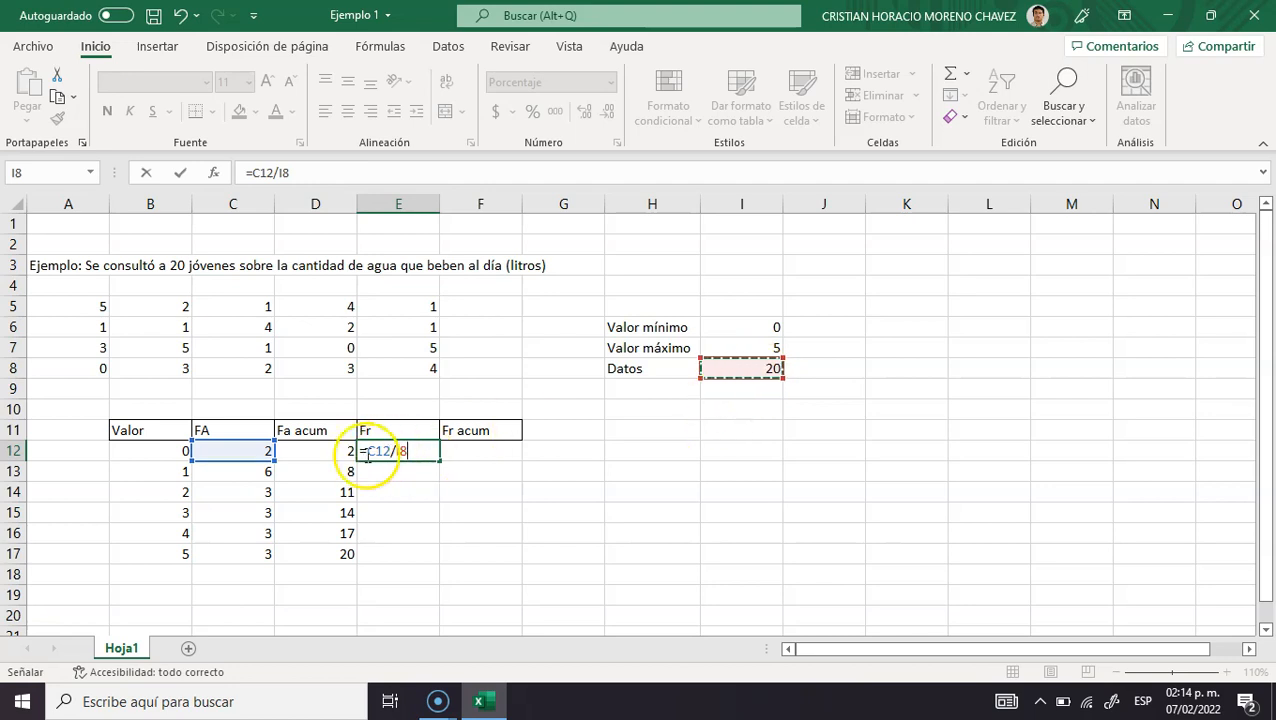
pyautogui.press('Return')
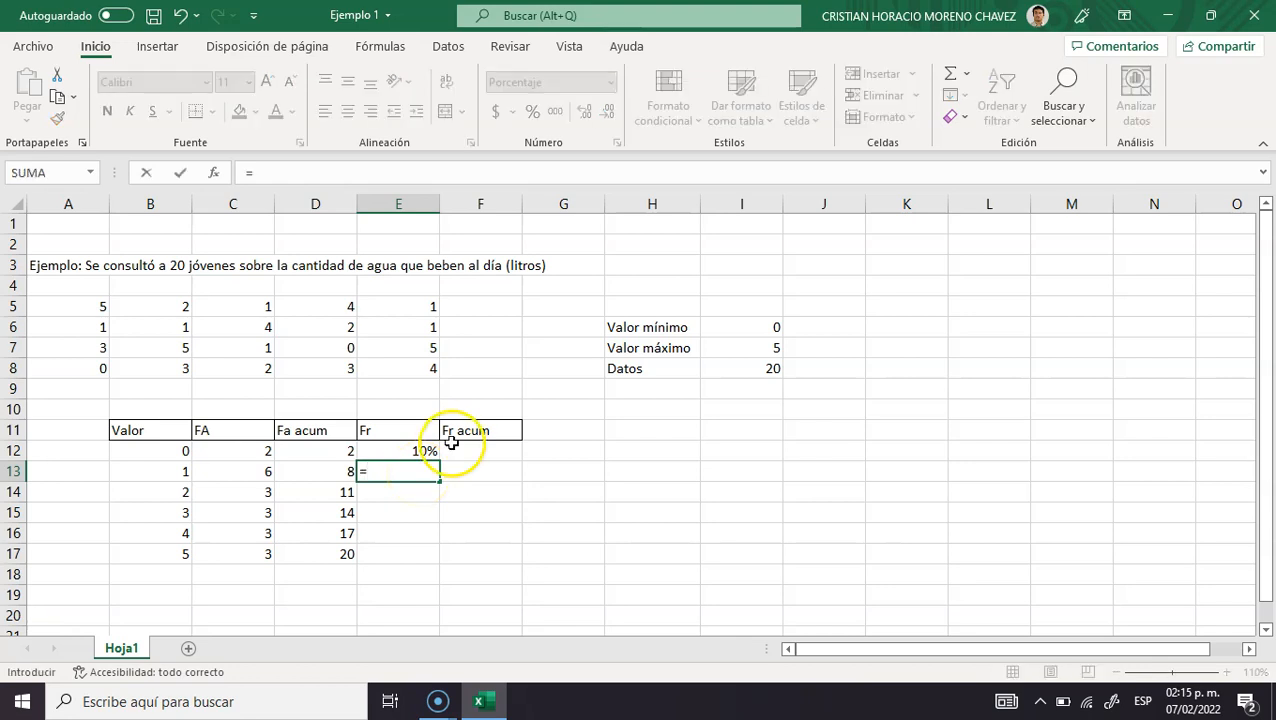
# Enter =C13/I8 in E13 to get the second relative frequency.
pyautogui.click(237, 472)
pyautogui.write('/')
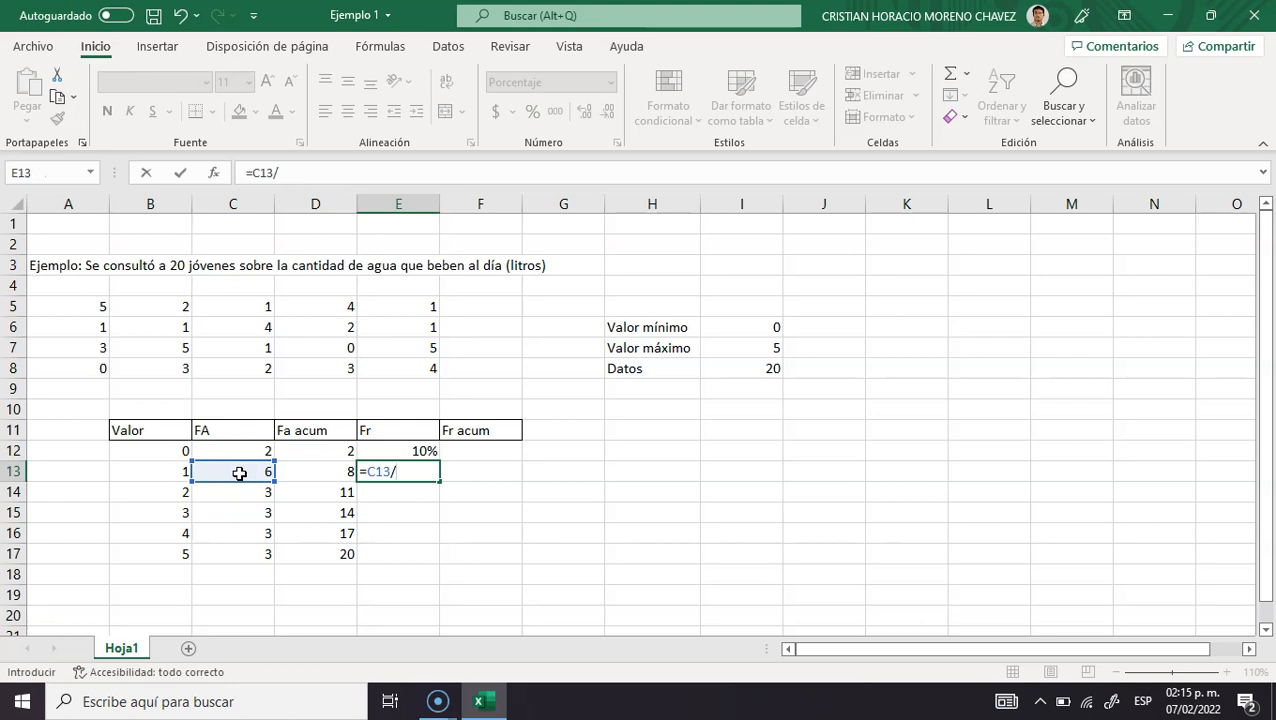
pyautogui.click(738, 374)
pyautogui.press('Return')
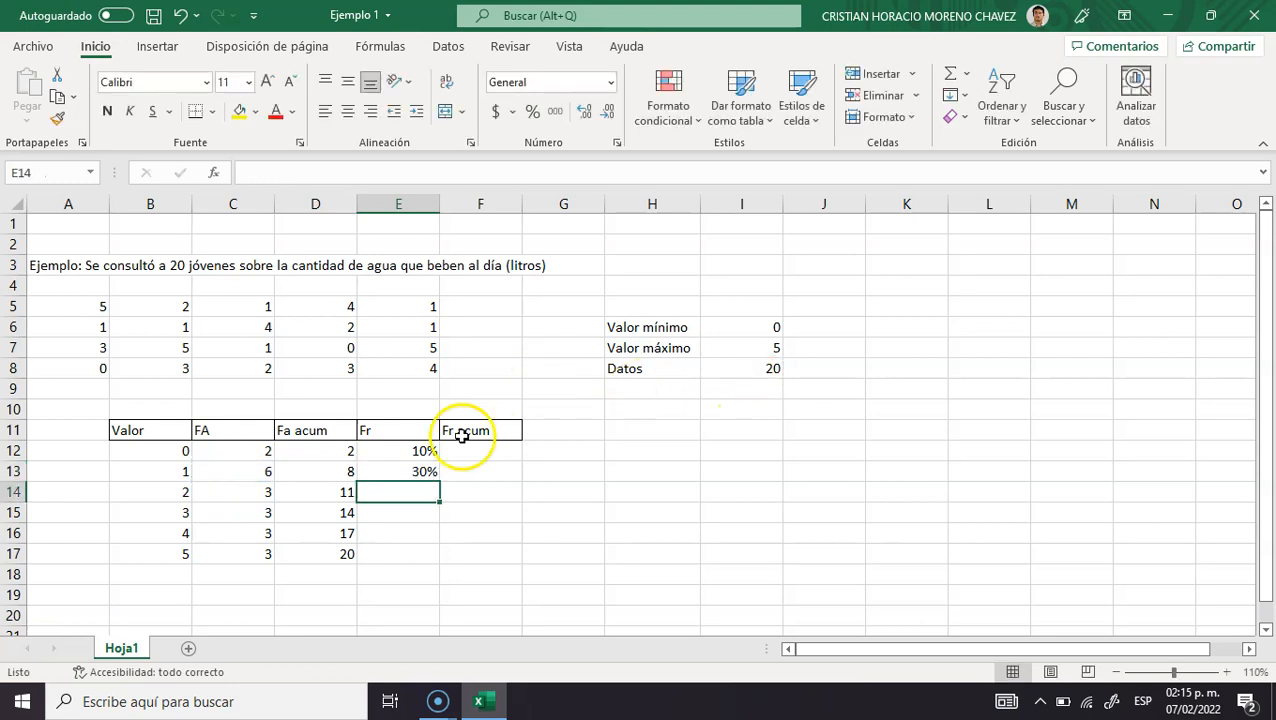
# Try to fill the Fr column by copying the E12 formula =C12/I8 down through E17.
pyautogui.click(350, 452)
pyautogui.doubleClick(349, 455)
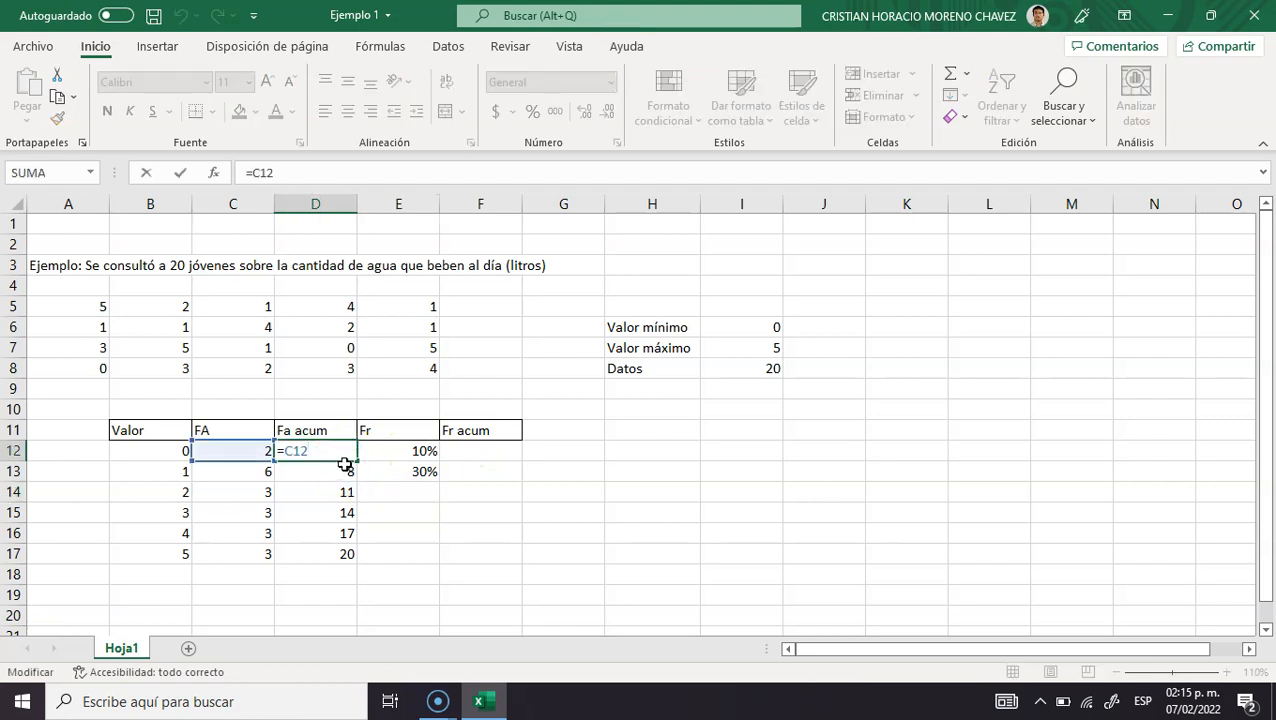
pyautogui.press('Escape')
pyautogui.doubleClick(340, 471)
pyautogui.press('Escape')
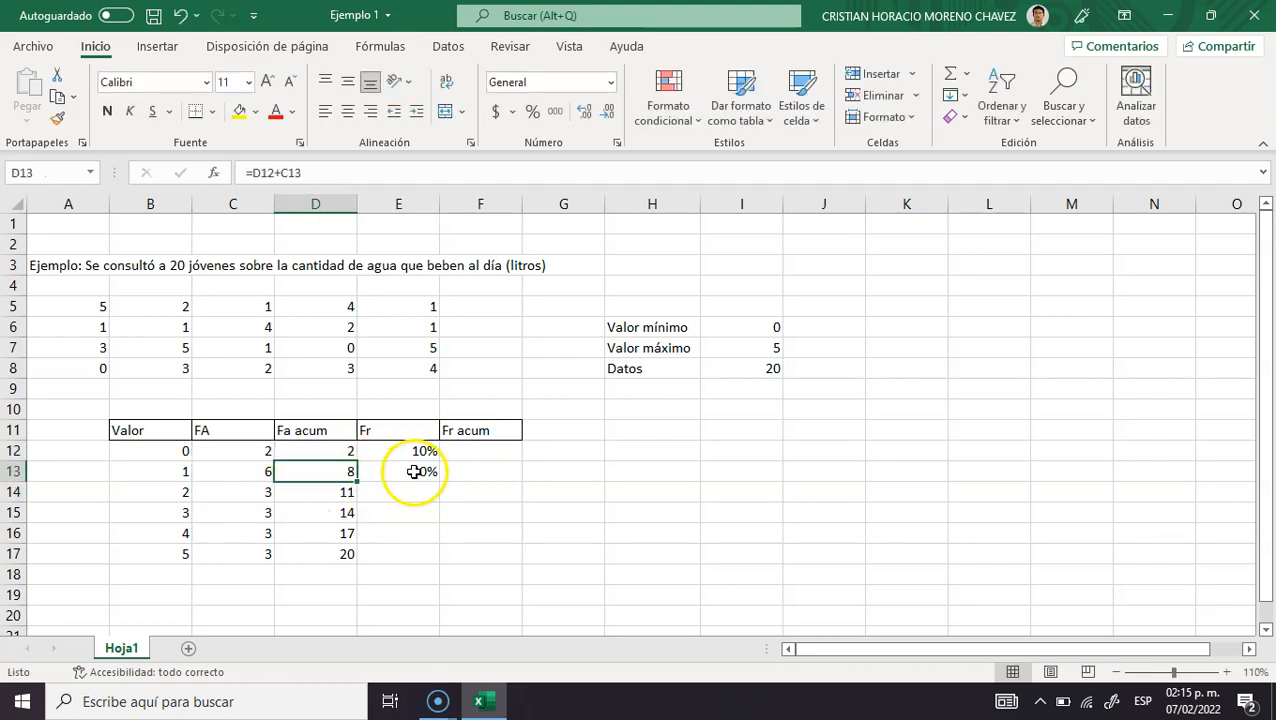
pyautogui.click(414, 451)
pyautogui.doubleClick(414, 451)
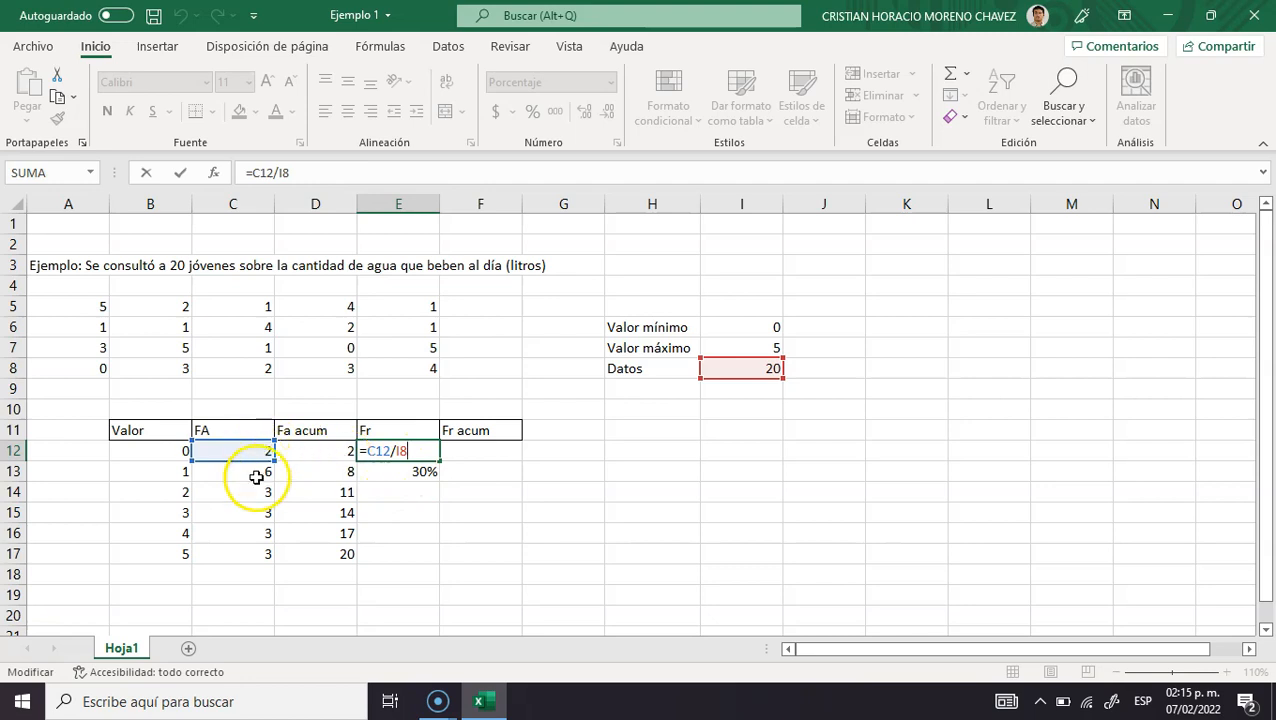
pyautogui.hotkey('ctrl', 'Return')
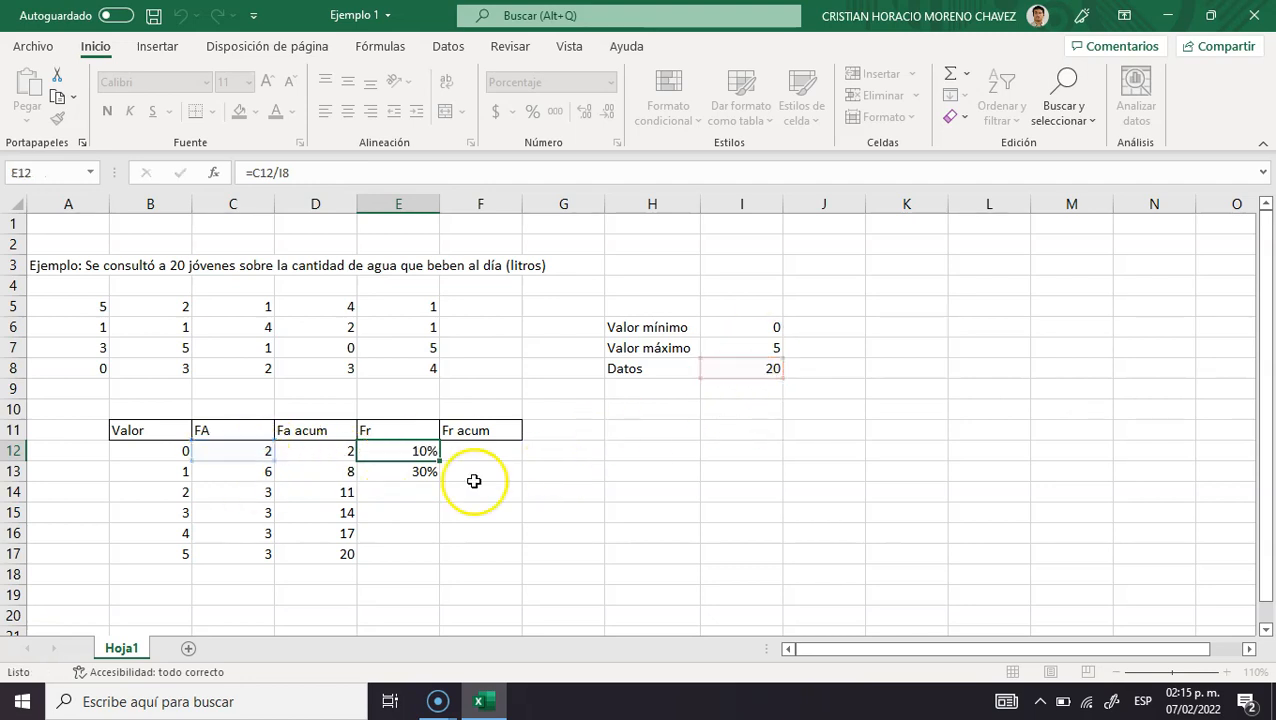
pyautogui.moveTo(439, 461); pyautogui.dragTo(438, 556)
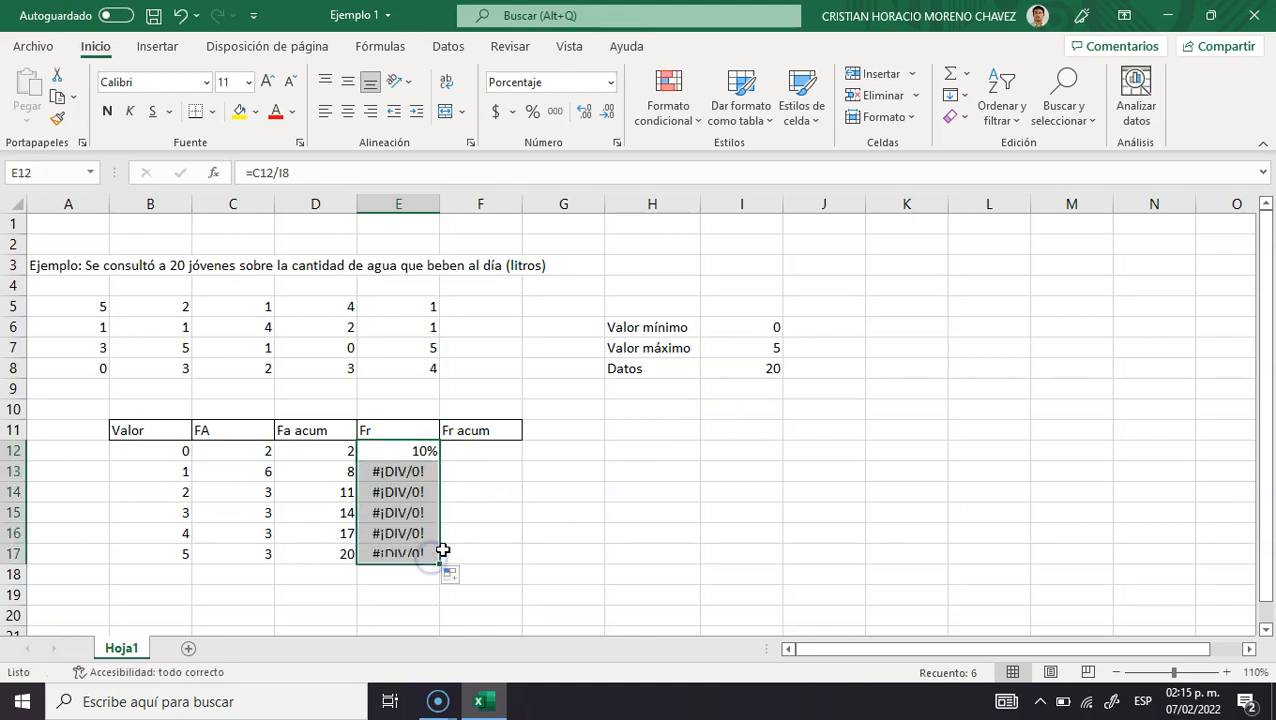
# Examine the copied Fr formulas in E13 and E14 to check which divisor cell each one references.
pyautogui.doubleClick(401, 470)
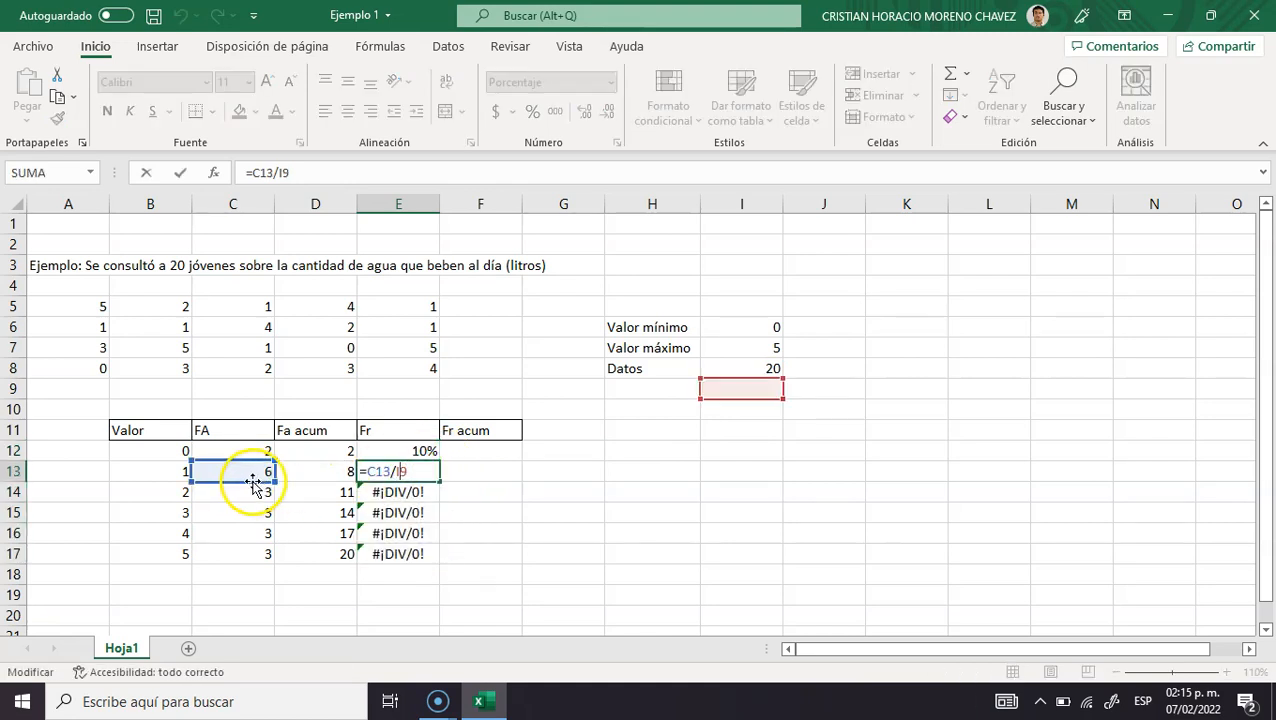
pyautogui.click(413, 493)
pyautogui.doubleClick(413, 493)
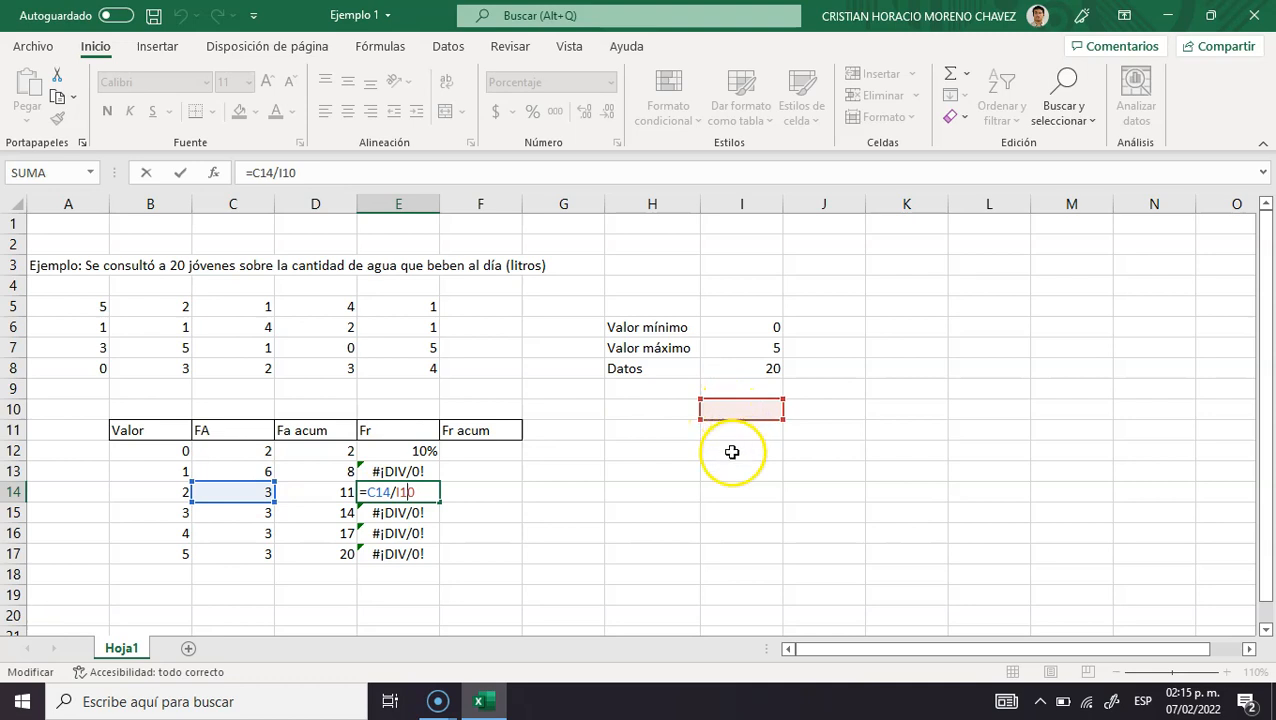
pyautogui.press('Escape')
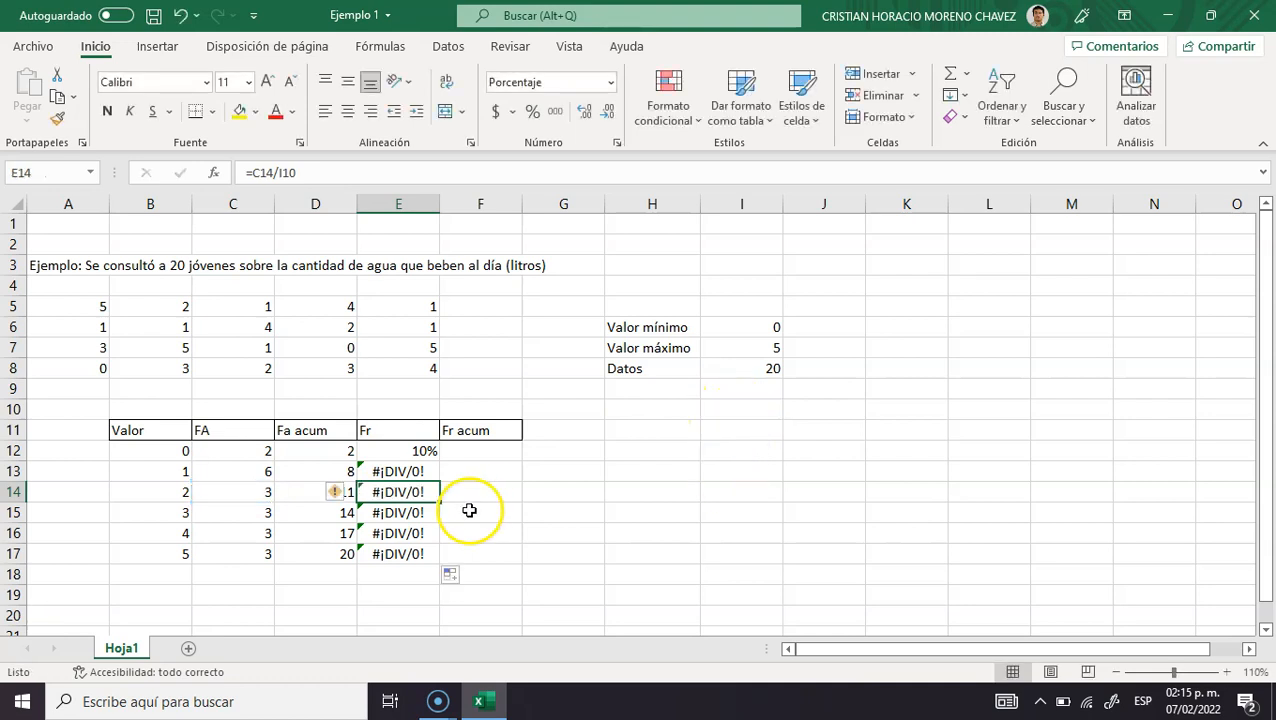
pyautogui.click(406, 473)
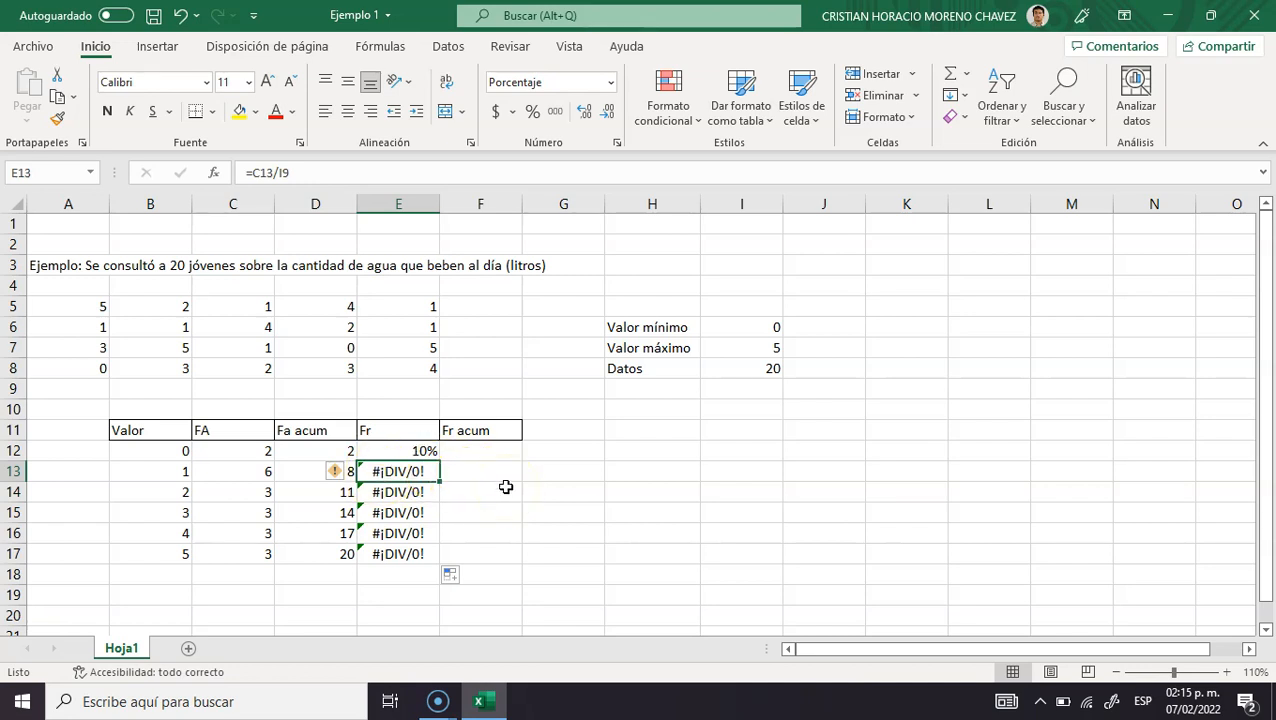
# Enter =C12/$I$8 in E12 with an absolute reference to the data count, and copy it down through E17.
pyautogui.click(414, 454)
pyautogui.write('=')
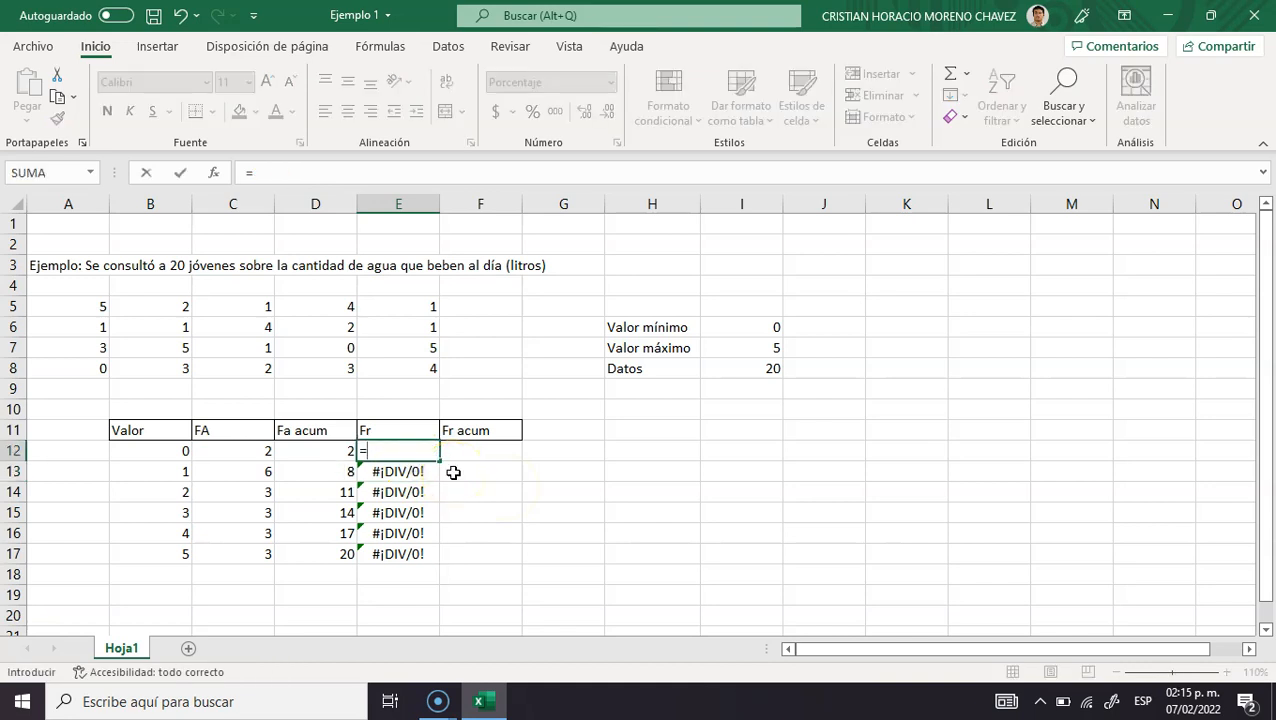
pyautogui.click(266, 457)
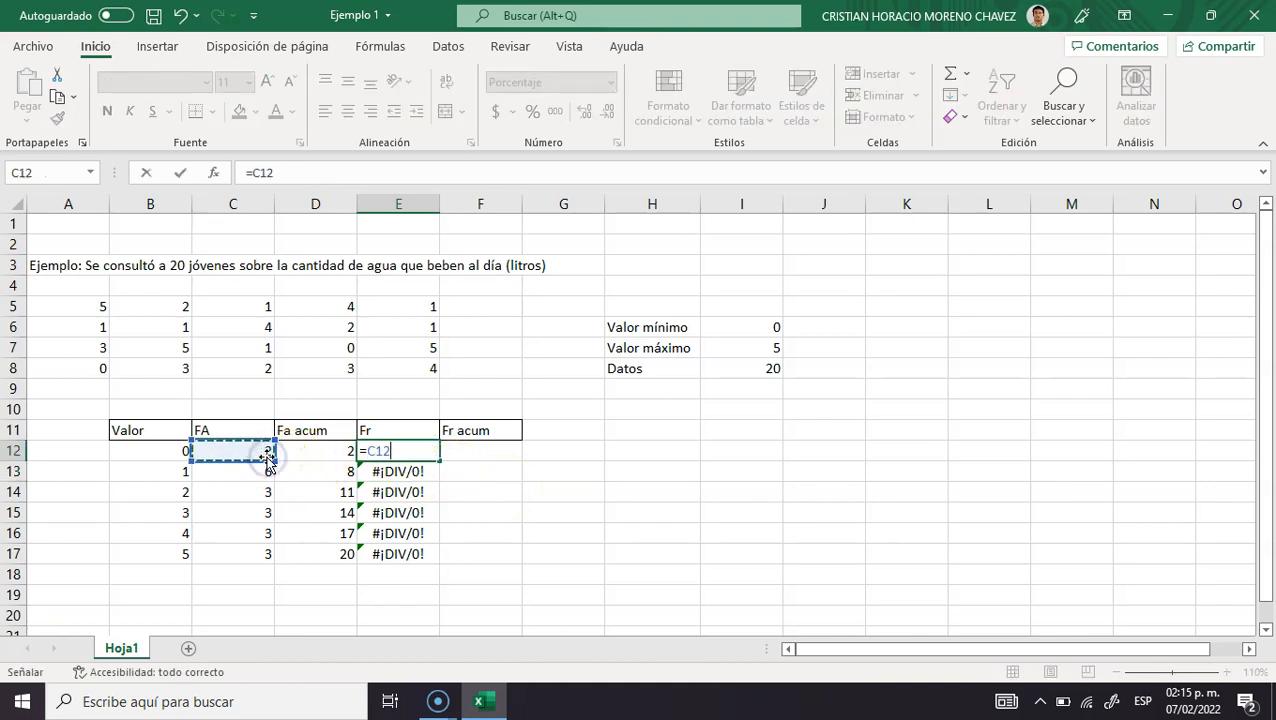
pyautogui.write('/')
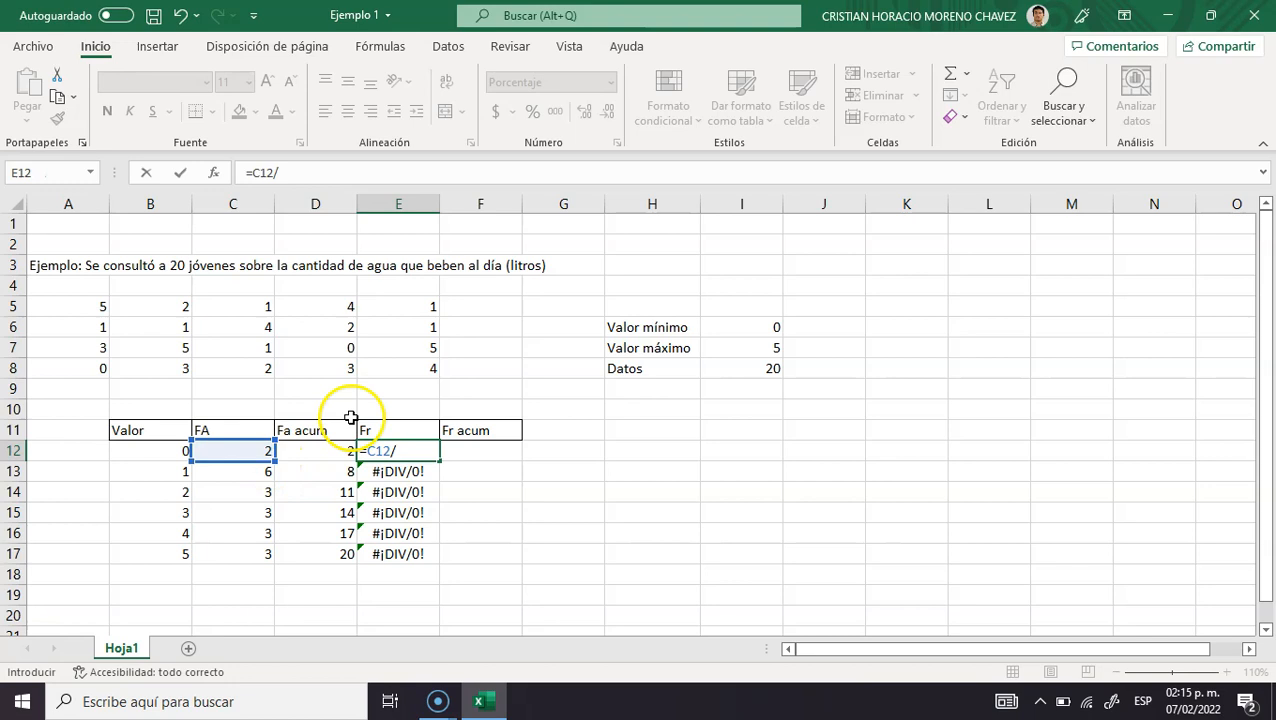
pyautogui.click(763, 368)
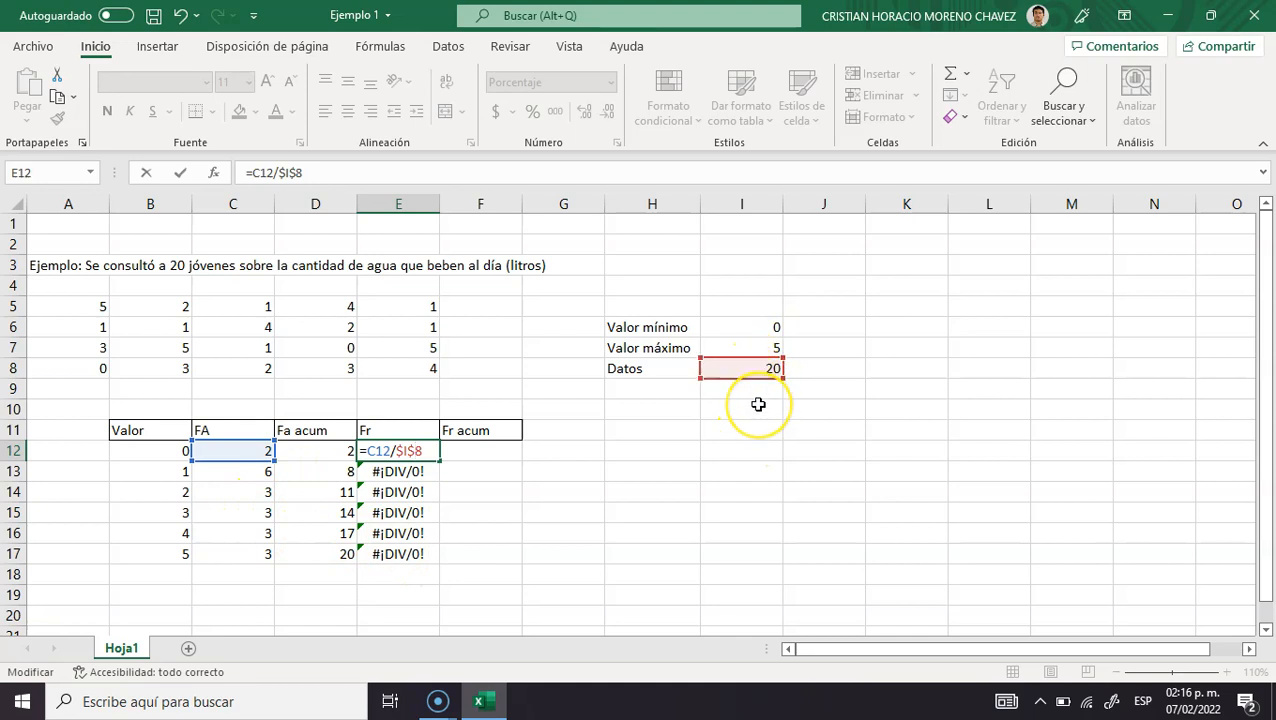
pyautogui.hotkey('ctrl', 'Return')
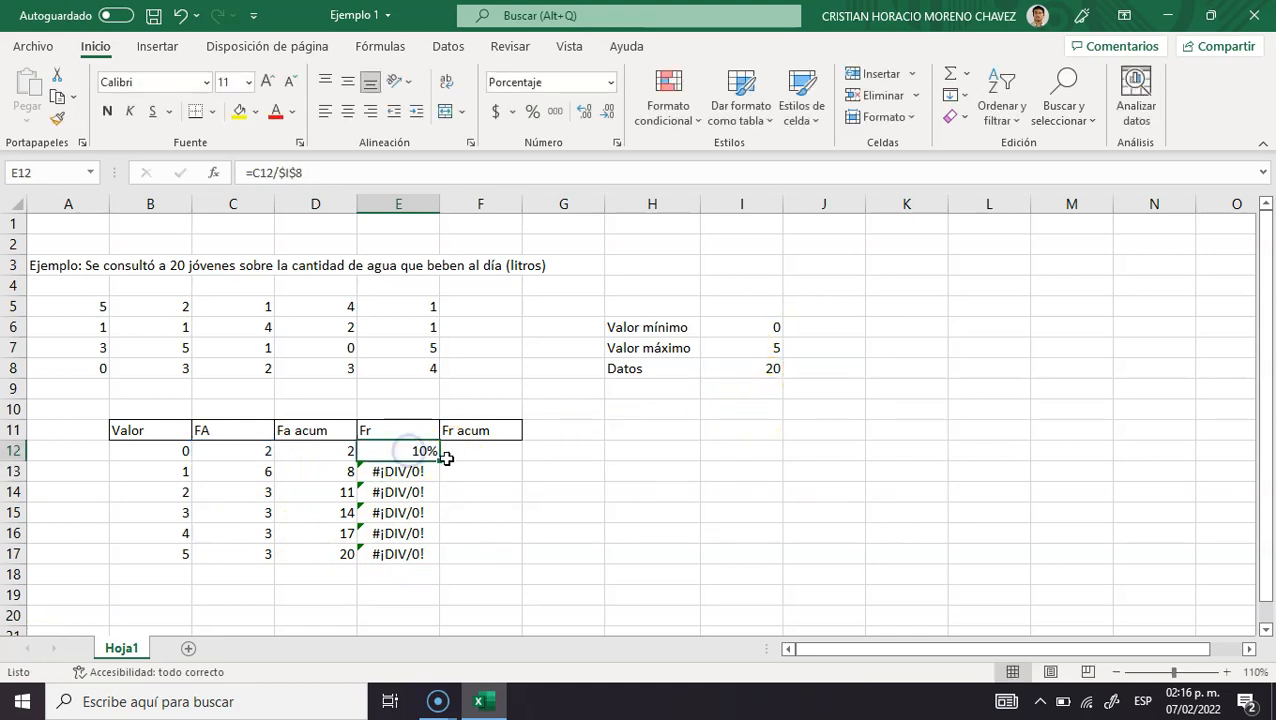
pyautogui.moveTo(439, 461); pyautogui.dragTo(439, 461)
pyautogui.moveTo(435, 515); pyautogui.dragTo(438, 561)
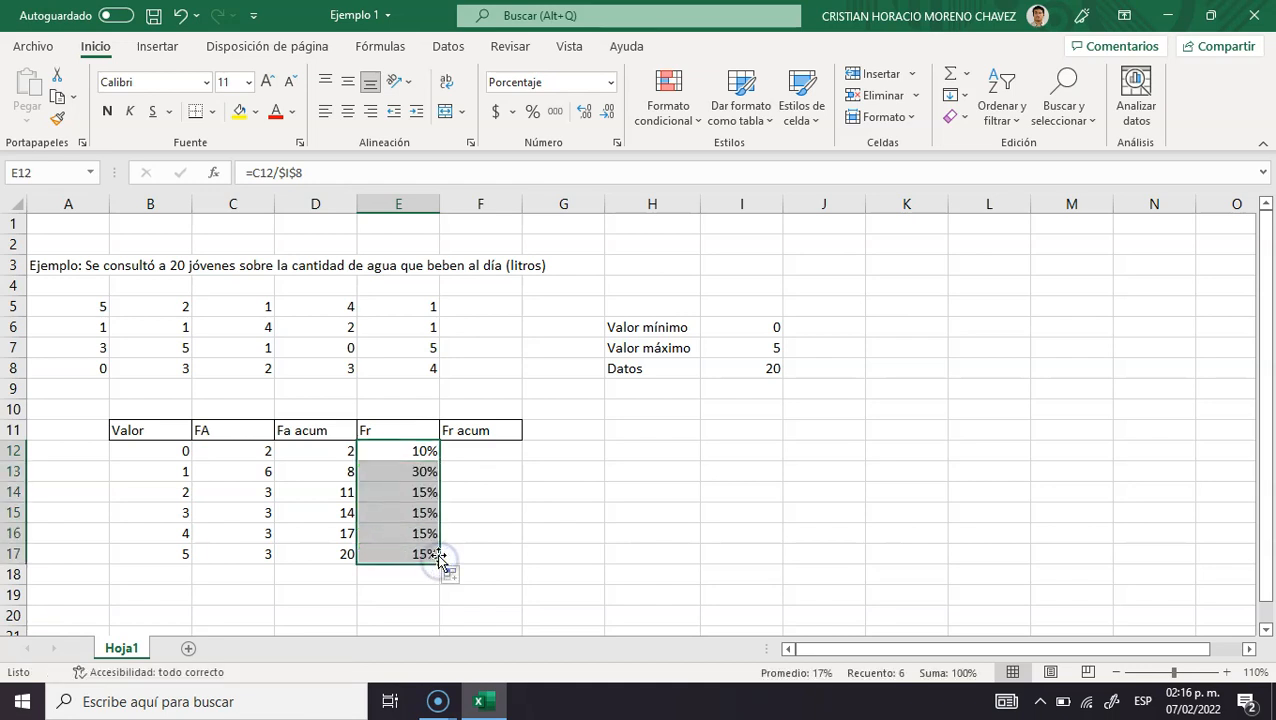
# Examine the Fr formulas in E12 through E15, the Datos cell they divide by, and the percentage format of E12:E17.
pyautogui.doubleClick(415, 451)
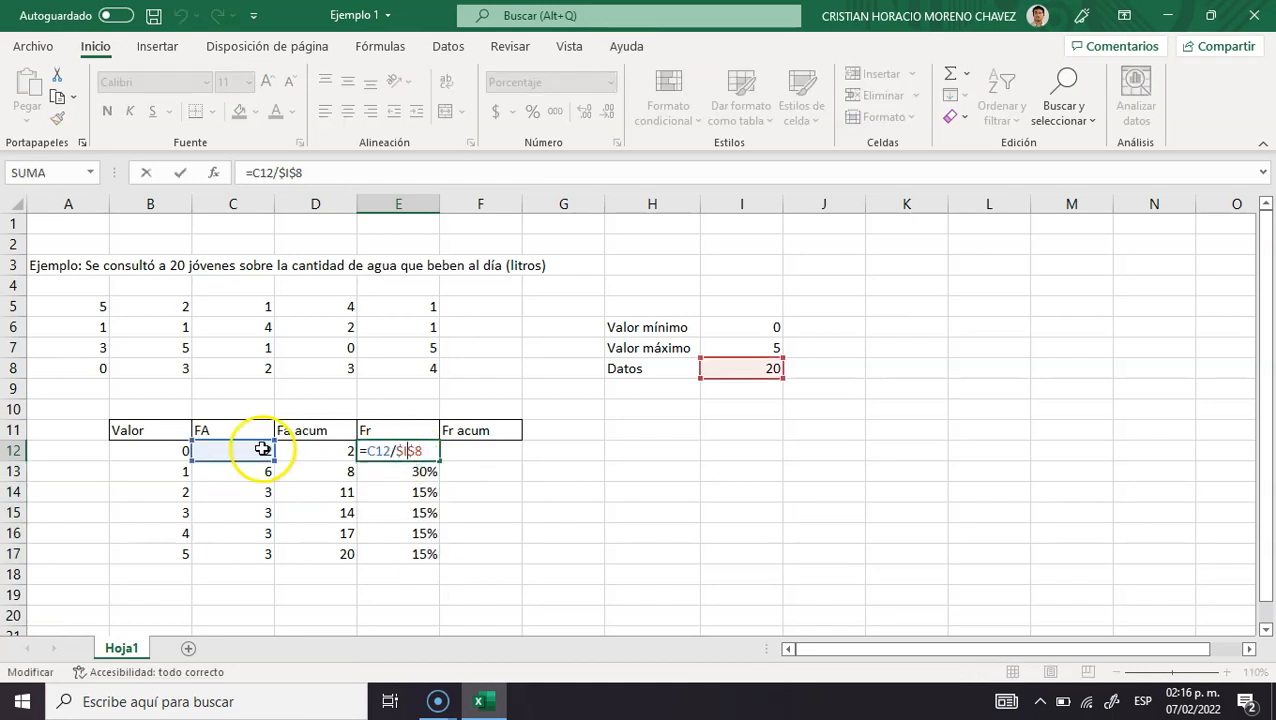
pyautogui.press('Return')
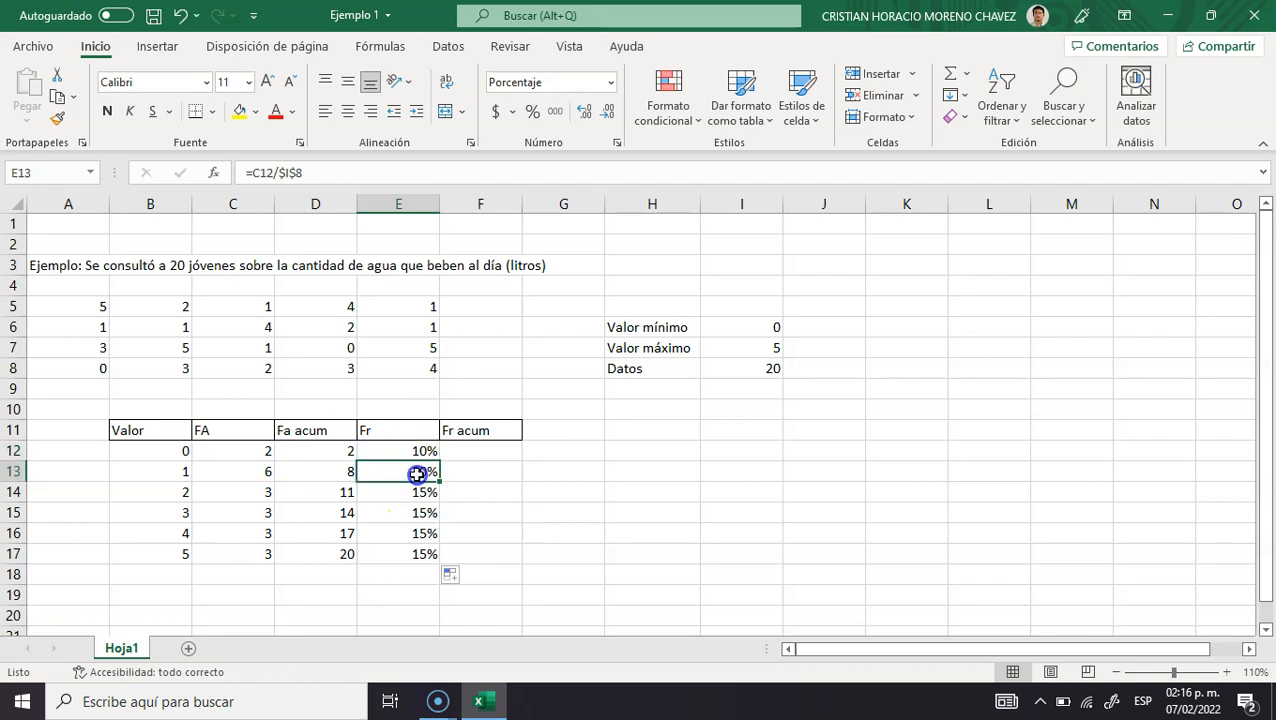
pyautogui.doubleClick(416, 474)
pyautogui.press('Escape')
pyautogui.hotkey('ctrl', 'Down')
pyautogui.doubleClick(419, 492)
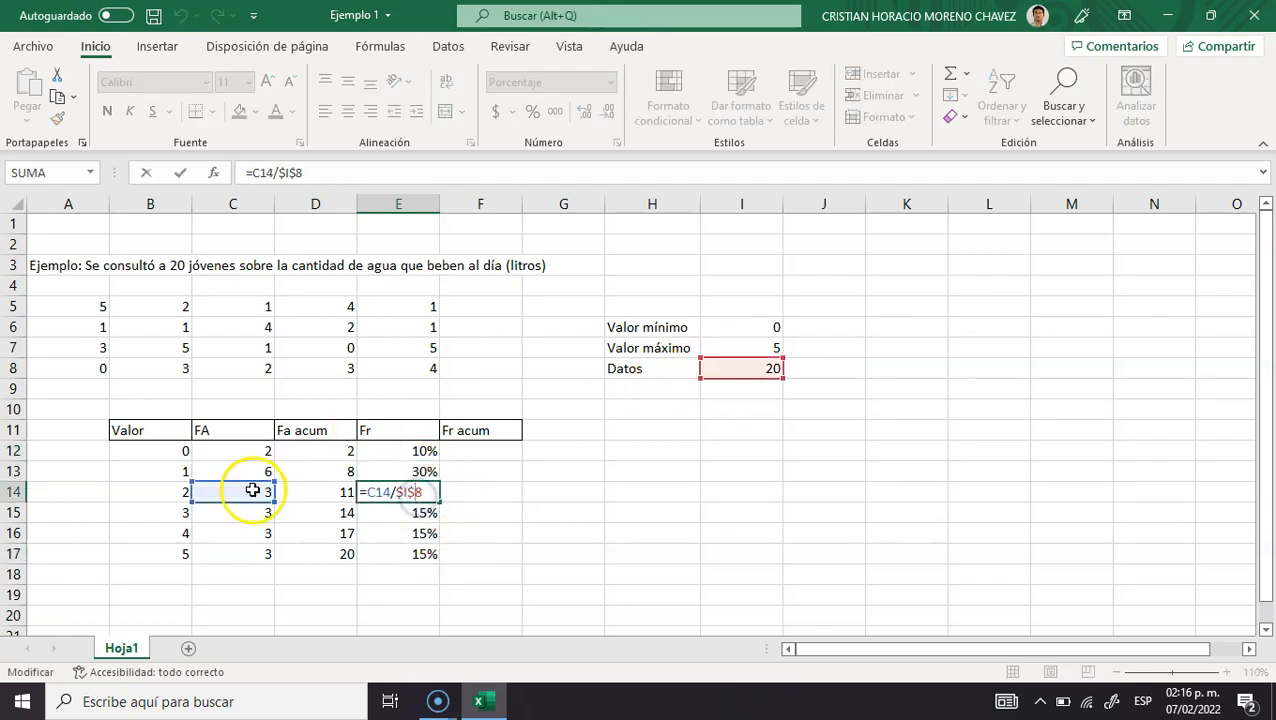
pyautogui.press('Escape')
pyautogui.doubleClick(425, 513)
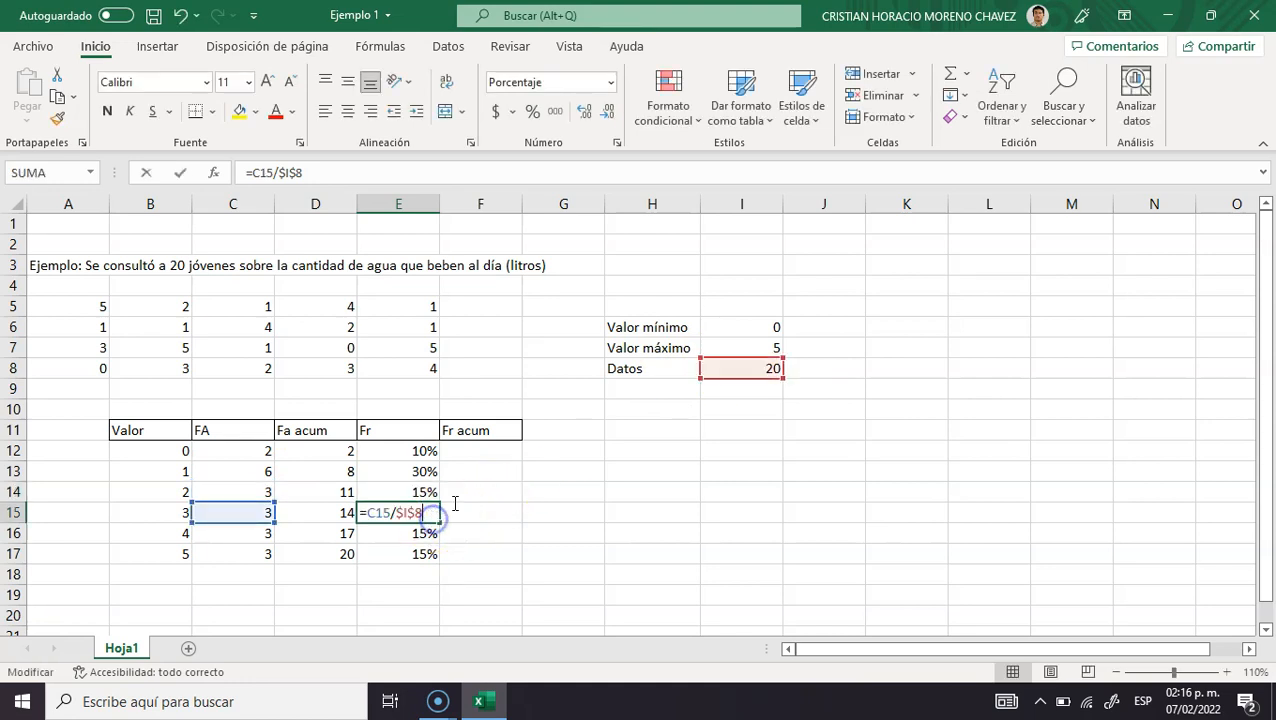
pyautogui.press('Escape')
pyautogui.doubleClick(428, 451)
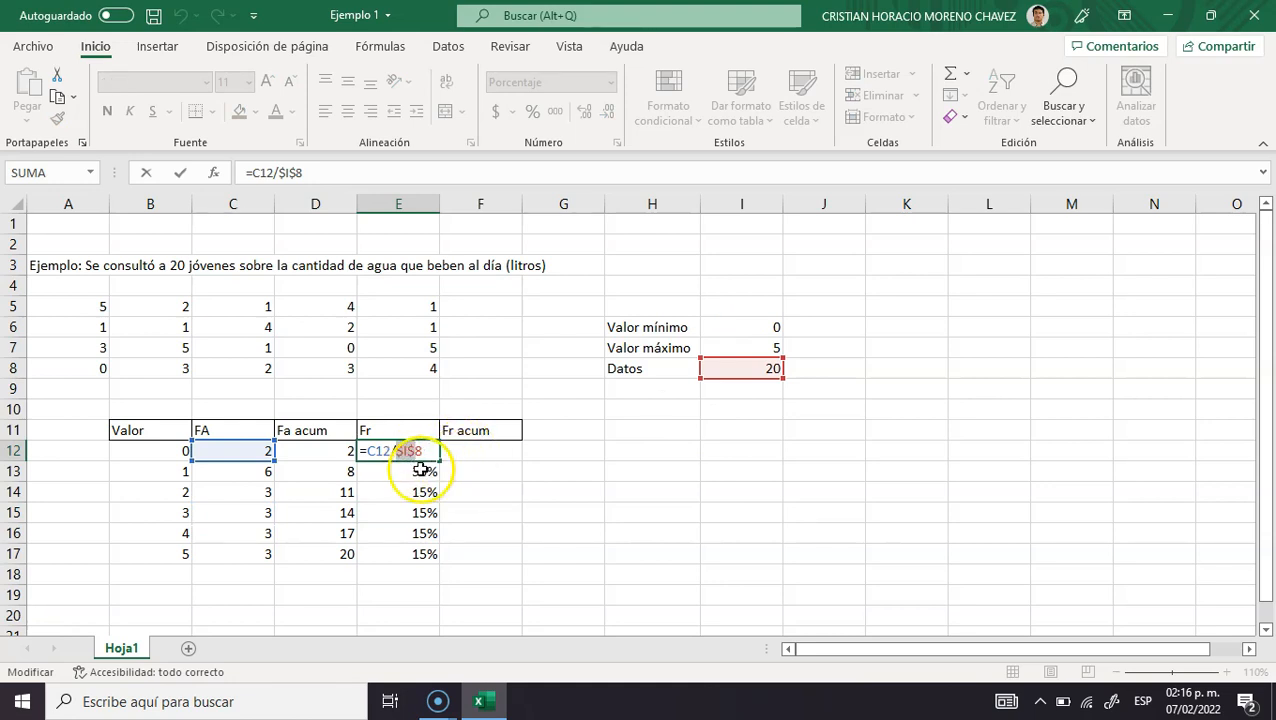
pyautogui.press('Escape')
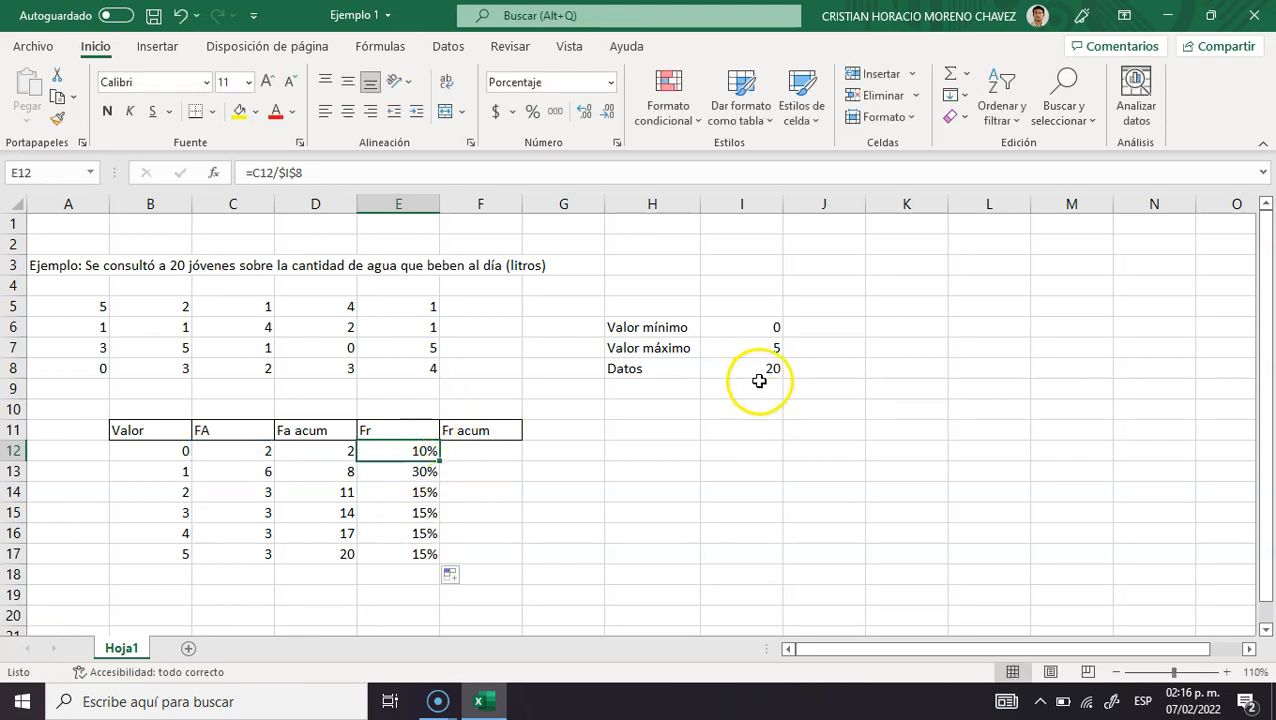
pyautogui.click(761, 372)
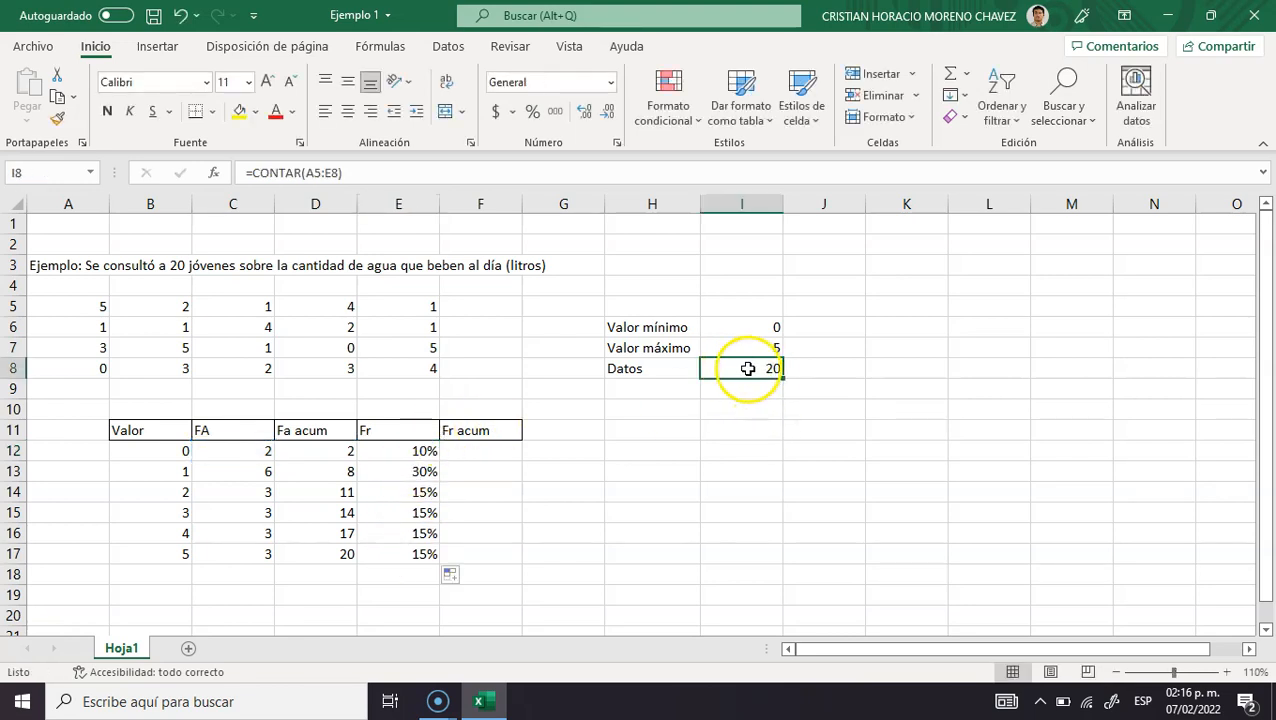
pyautogui.click(420, 458)
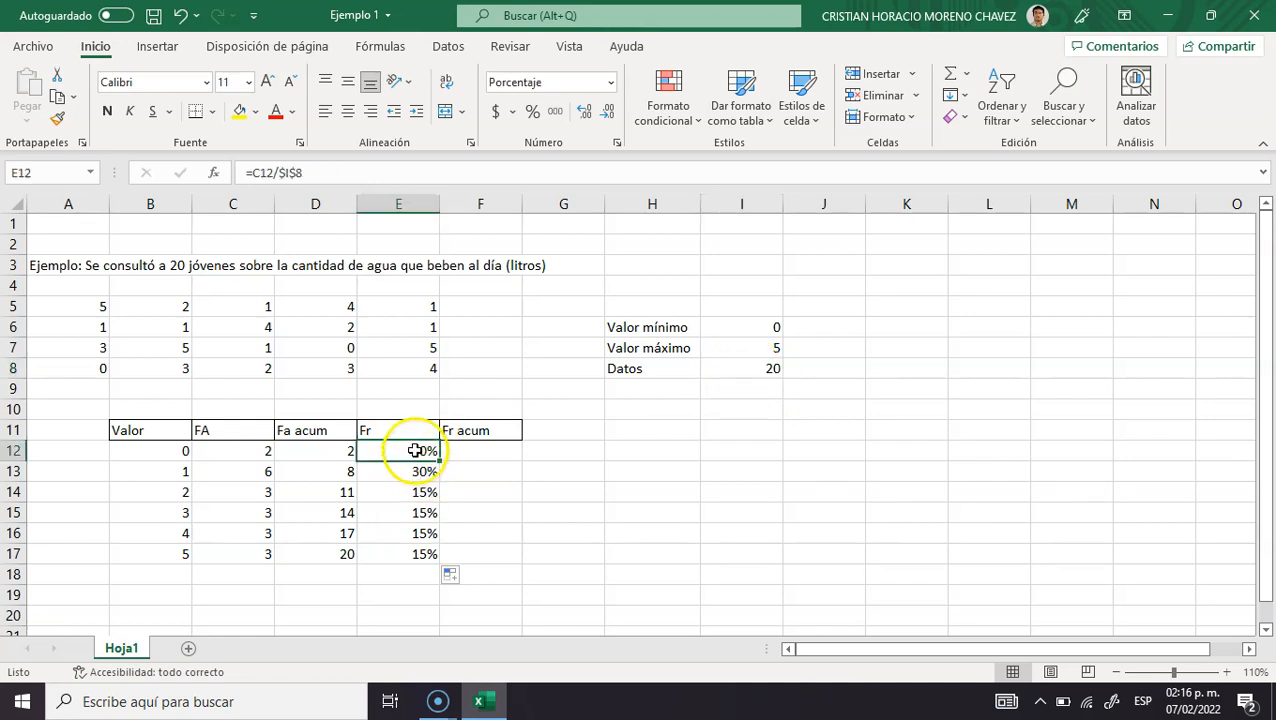
pyautogui.moveTo(415, 451); pyautogui.dragTo(403, 554)
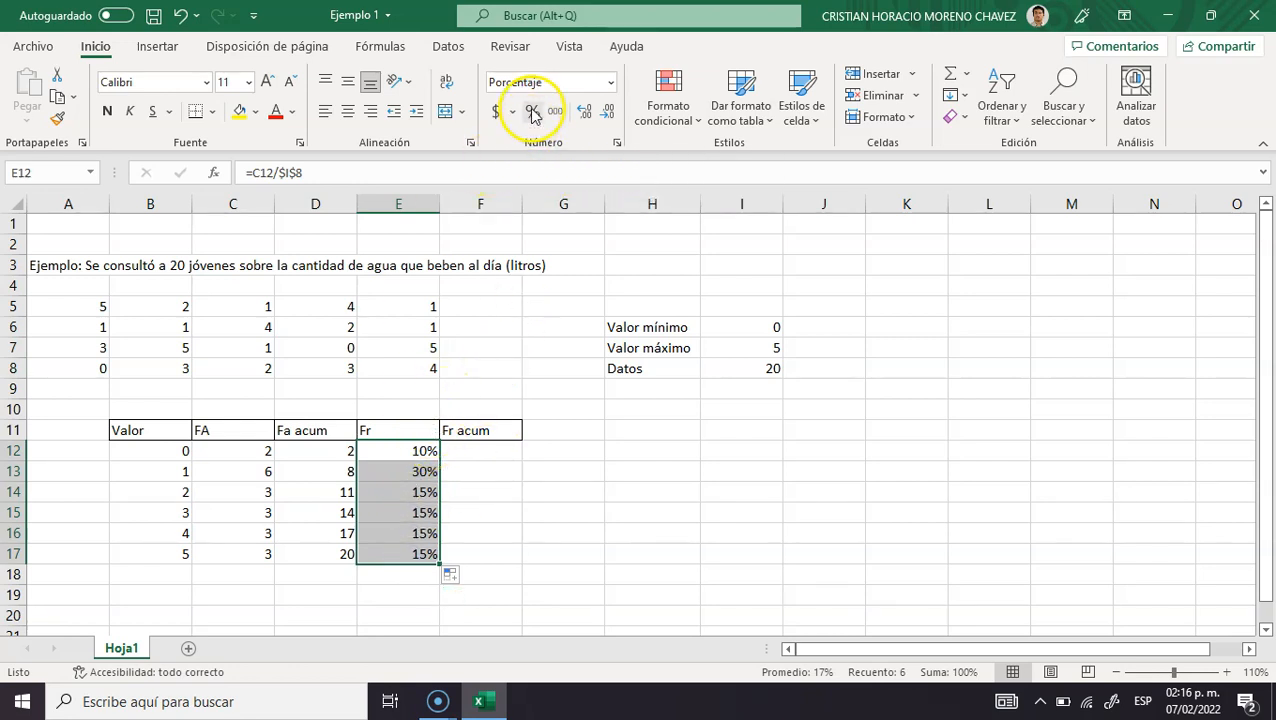
# Enter =E12 in F12 as the first cumulative relative frequency in the Fr acum column.
pyautogui.click(495, 448)
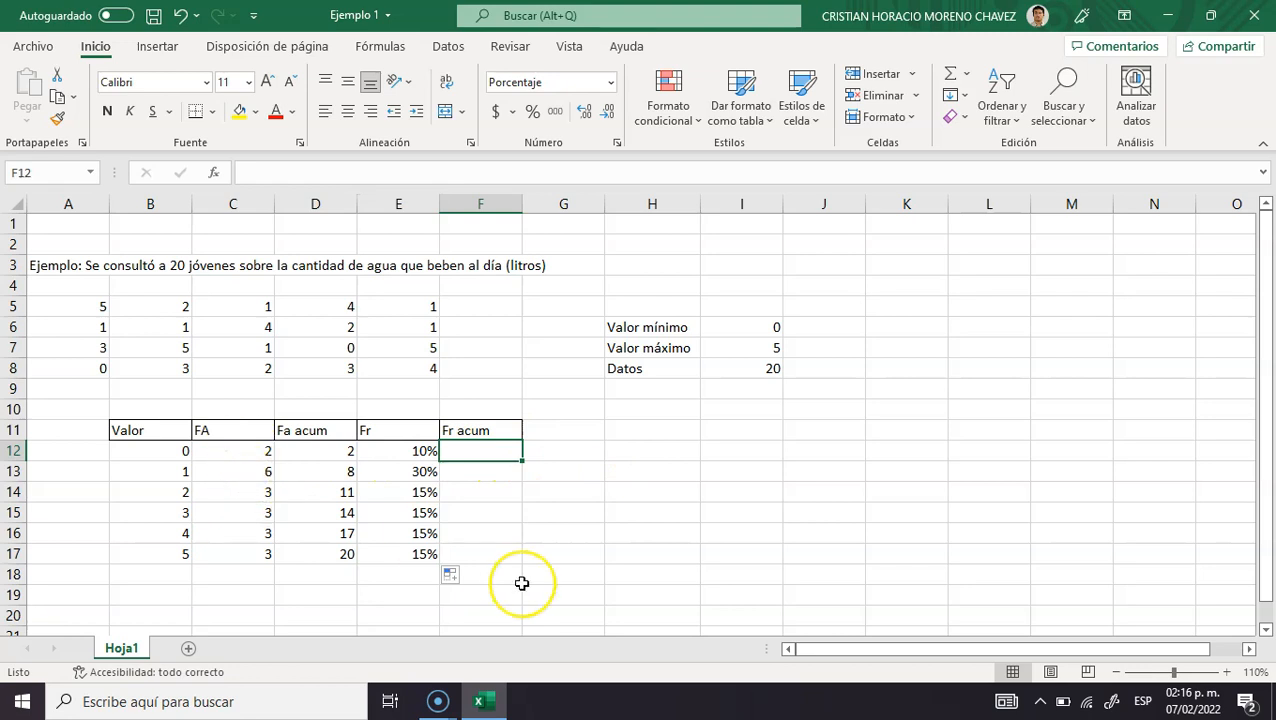
pyautogui.write('=')
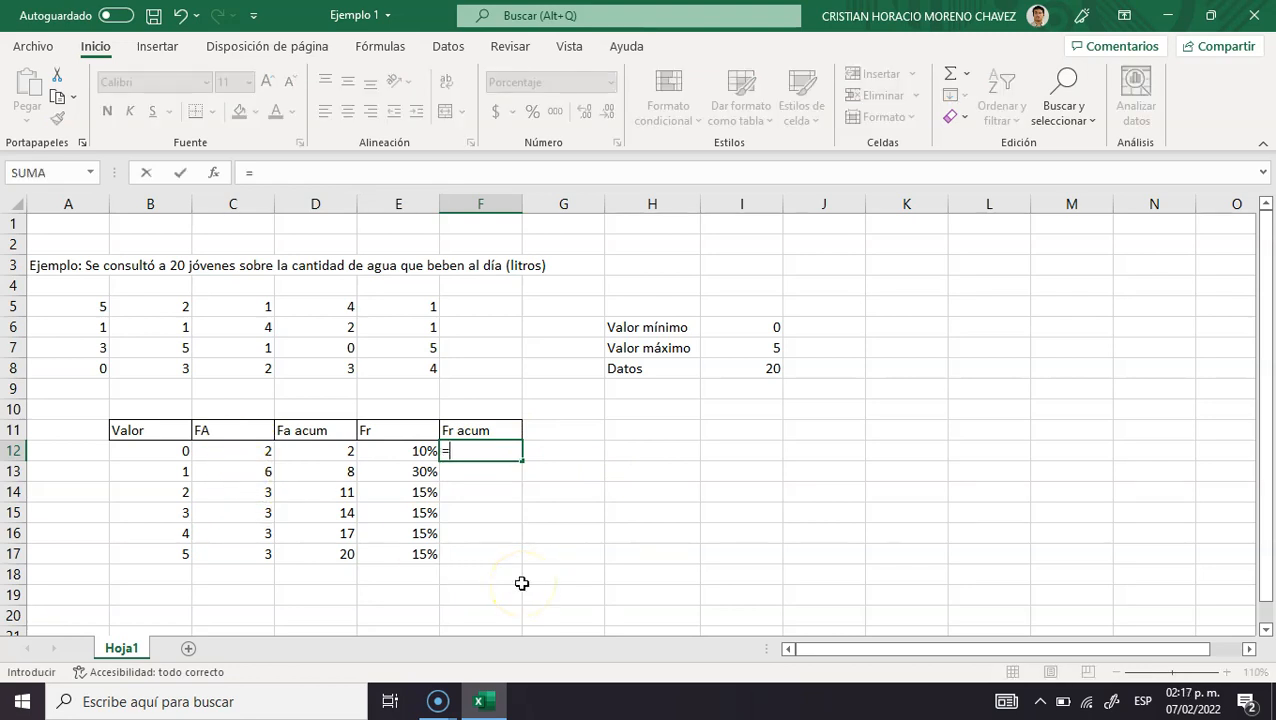
pyautogui.click(418, 451)
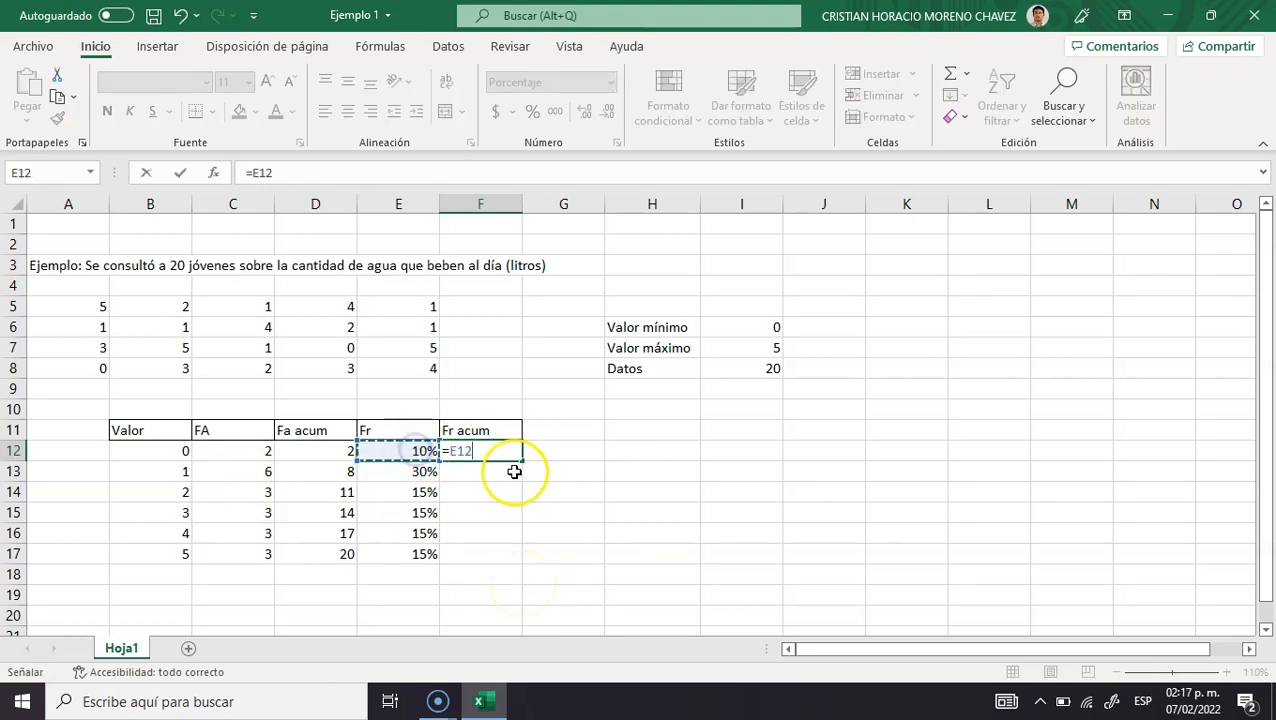
pyautogui.press('Return')
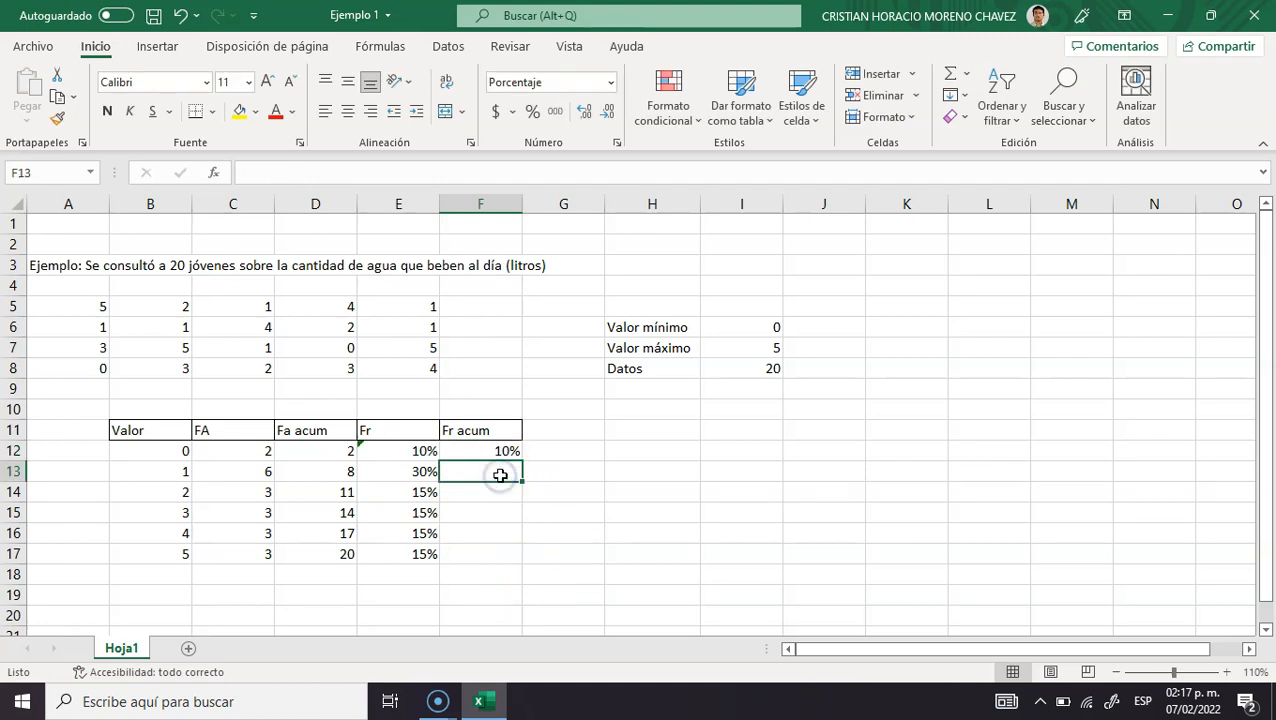
# Enter =F12+E13 in F13 to accumulate the relative frequencies, and copy it down through F17.
pyautogui.write('=')
pyautogui.click(488, 450)
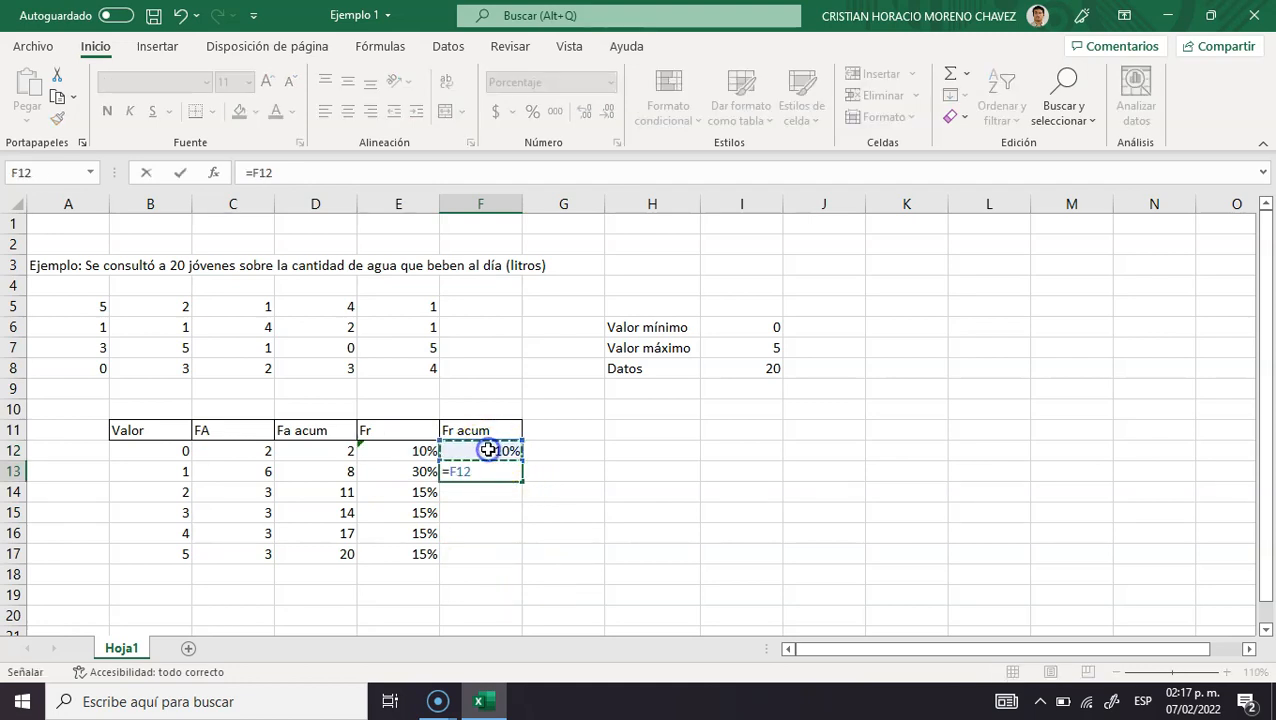
pyautogui.write('+')
pyautogui.click(415, 470)
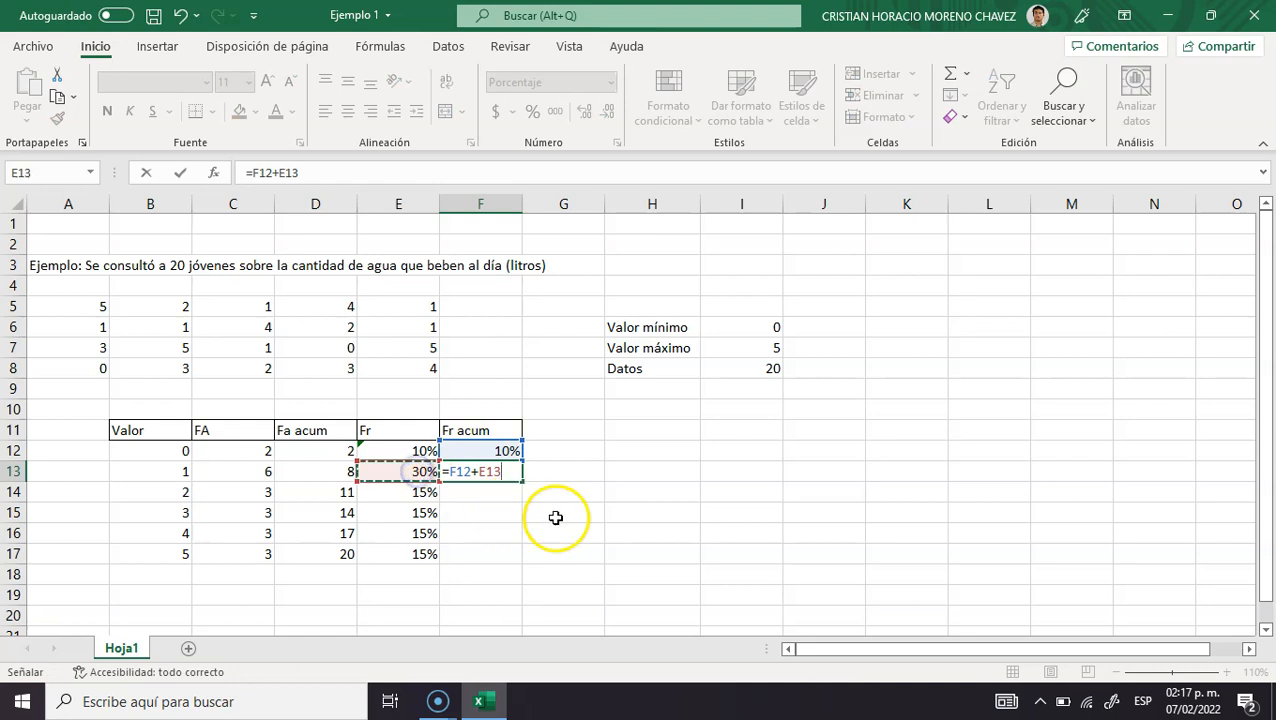
pyautogui.press('Return')
pyautogui.click(494, 472)
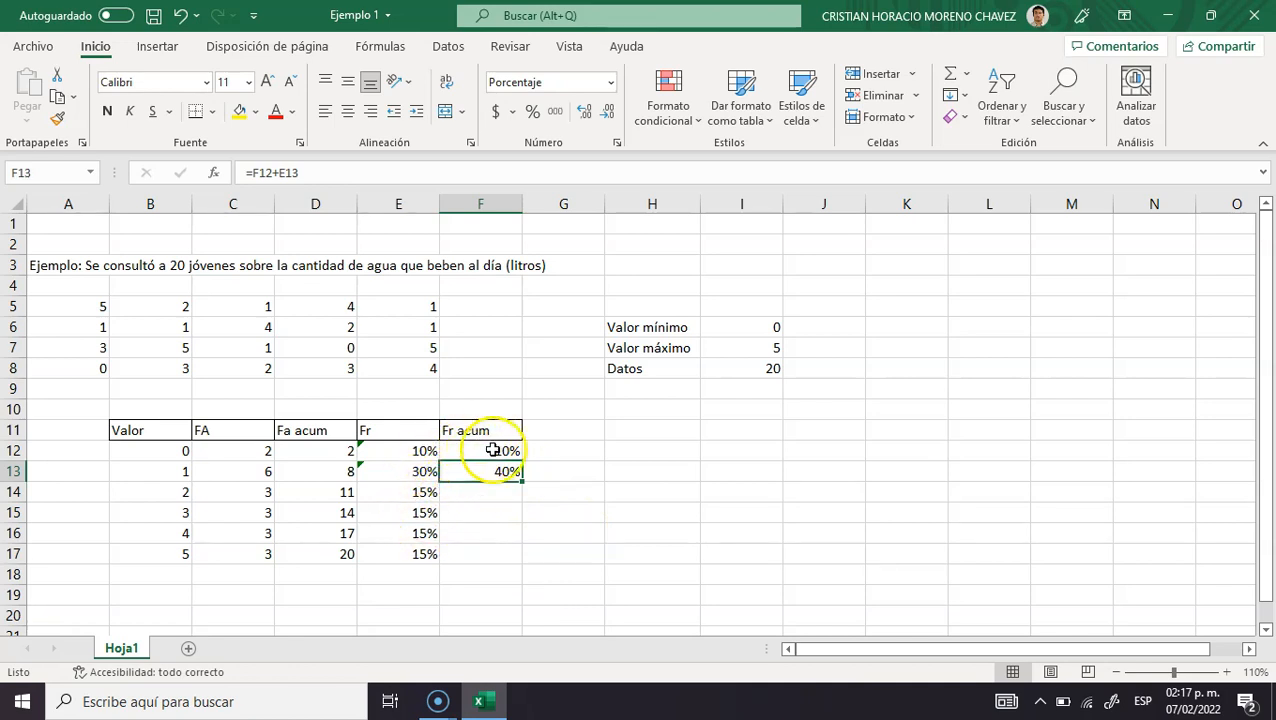
pyautogui.moveTo(524, 483); pyautogui.dragTo(524, 560)
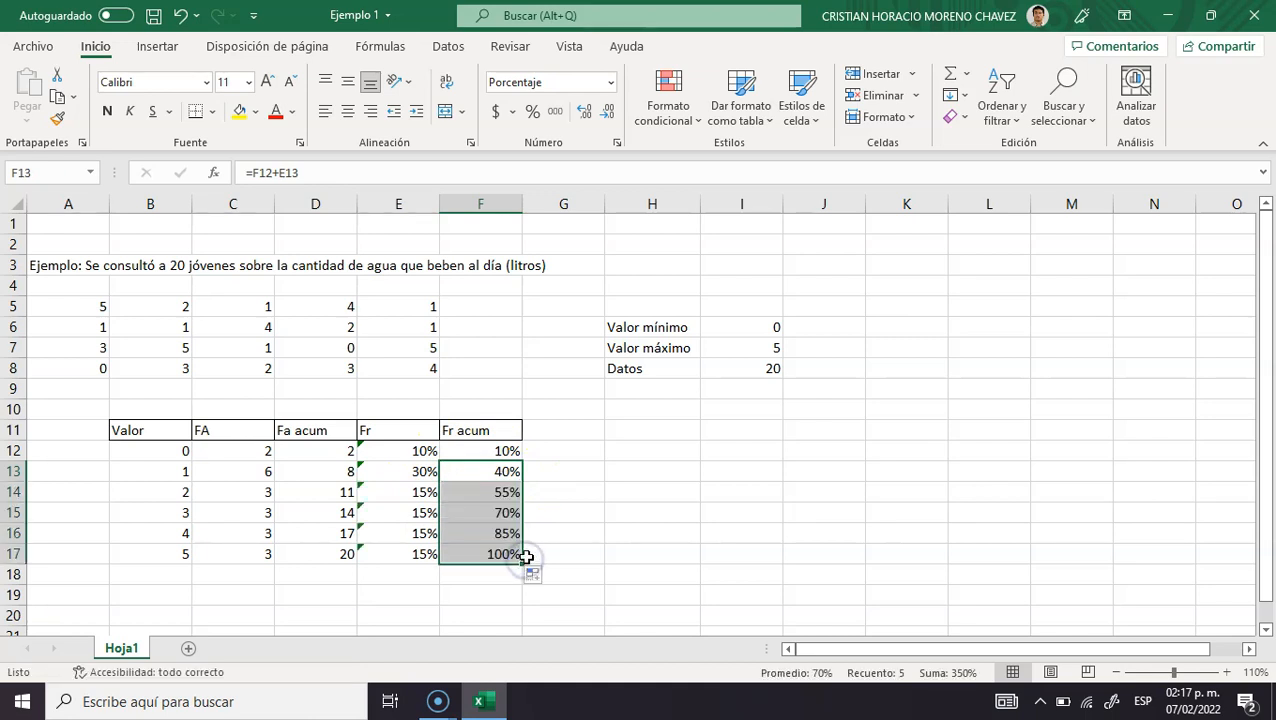
pyautogui.click(562, 536)
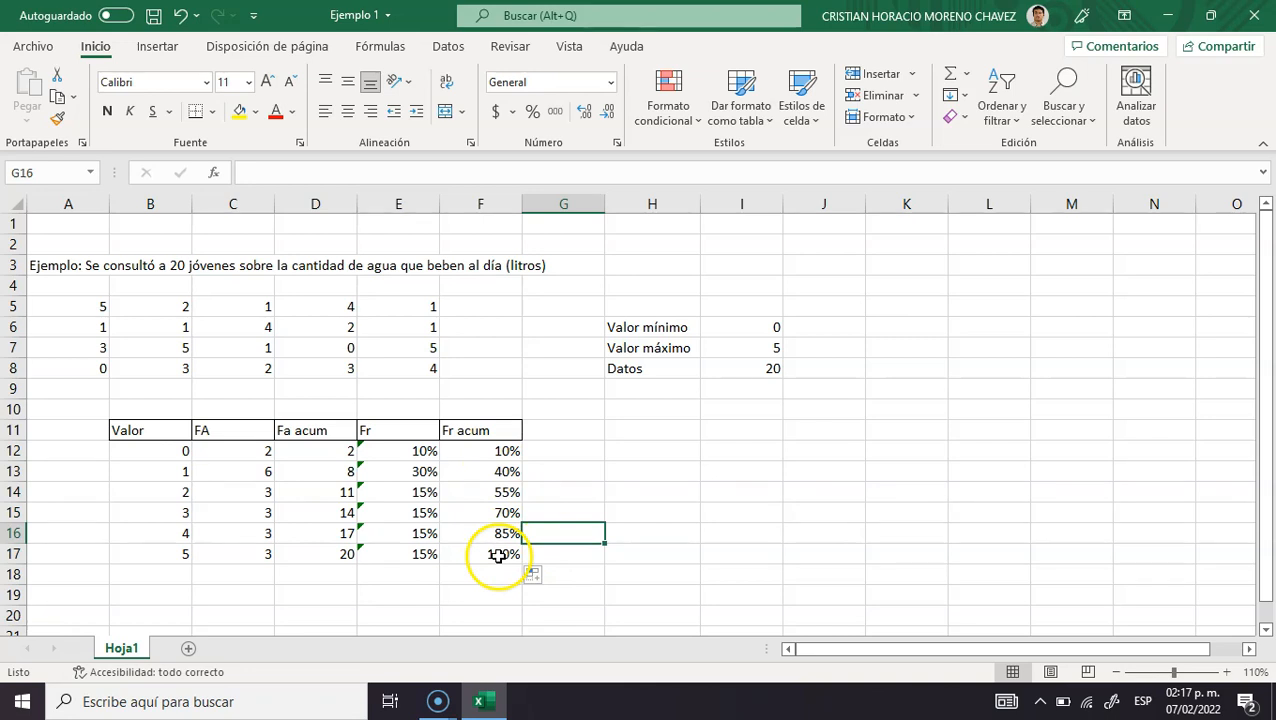
# Examine the Fr acum formulas in F13 through F17 to check which cells each one adds.
pyautogui.doubleClick(499, 477)
pyautogui.press('Escape')
pyautogui.doubleClick(499, 487)
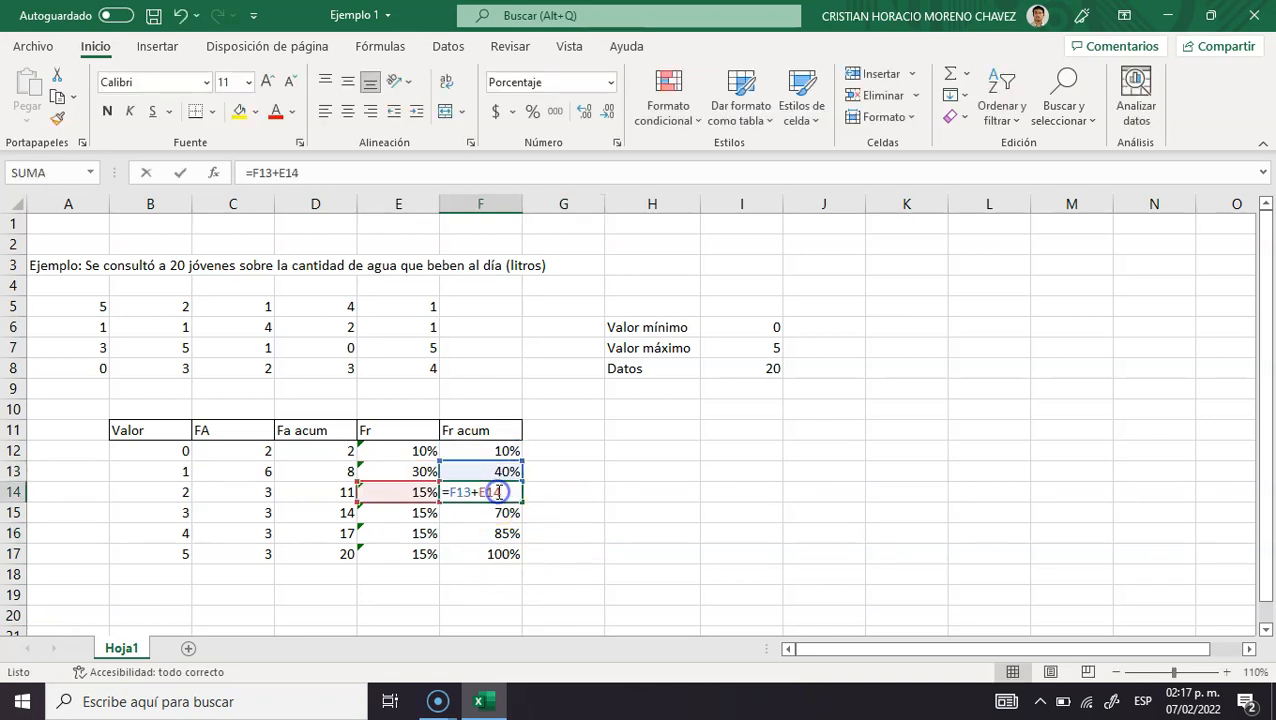
pyautogui.press('Escape')
pyautogui.doubleClick(490, 513)
pyautogui.press('Escape')
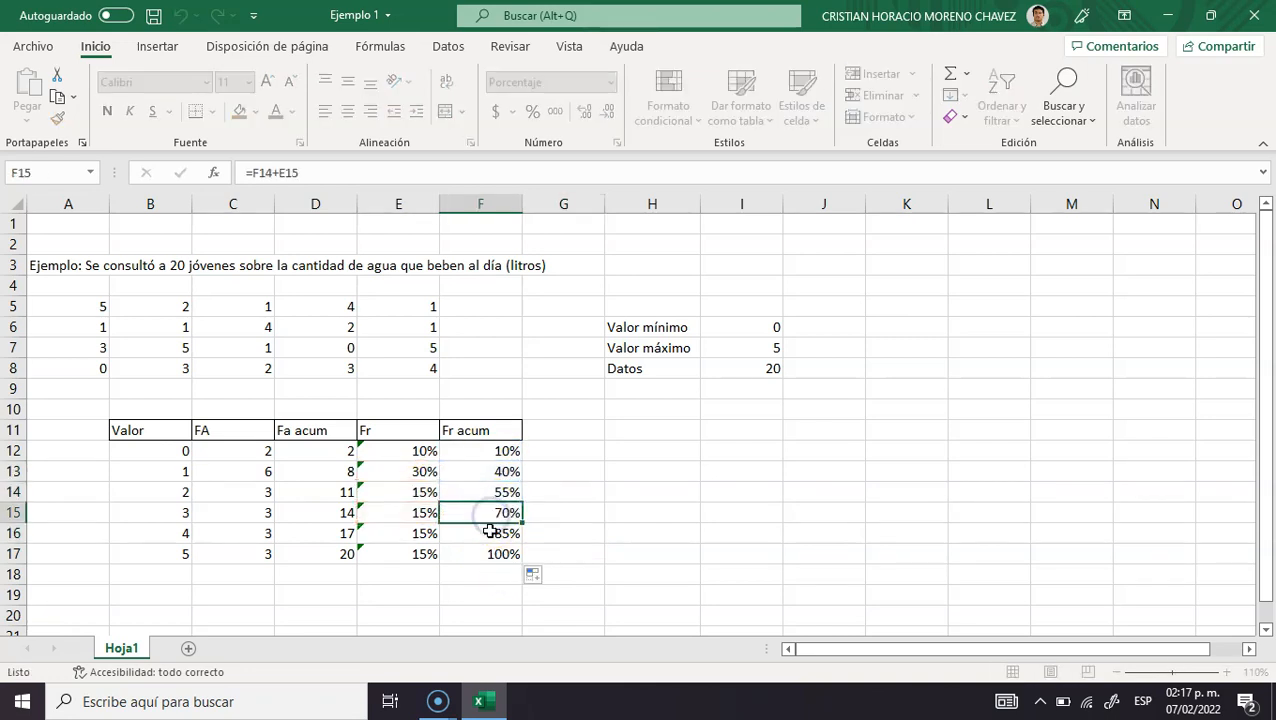
pyautogui.doubleClick(490, 532)
pyautogui.press('Escape')
pyautogui.doubleClick(489, 555)
pyautogui.press('Escape')
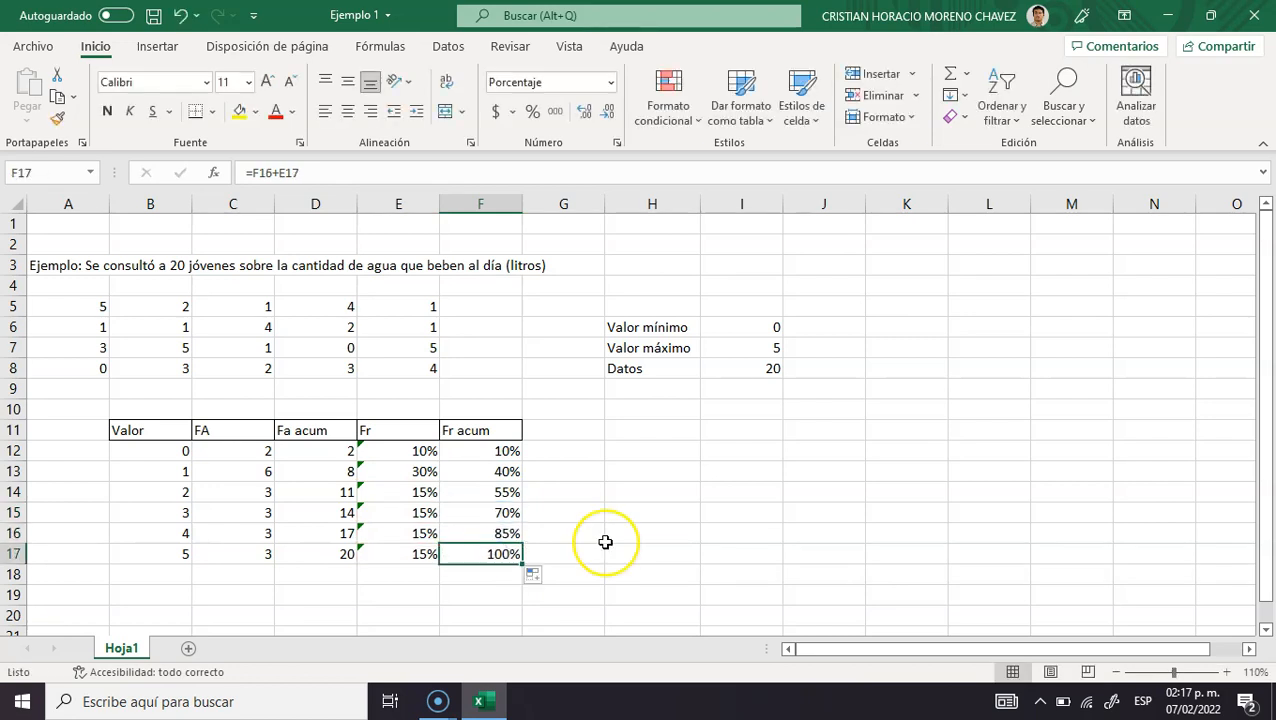
pyautogui.click(668, 564)
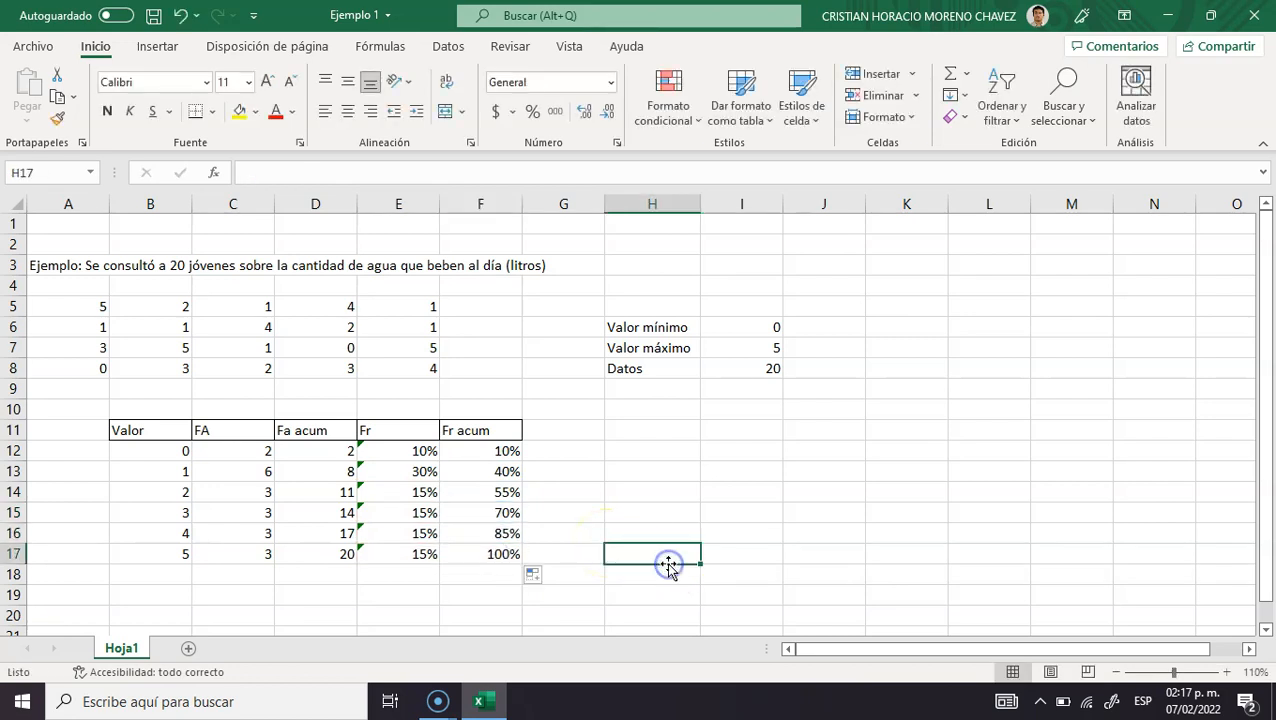
# Review the minimum, maximum and count cells I6:I8 and the Valor, FA, Fa acum and Fr columns of the table.
pyautogui.moveTo(768, 330); pyautogui.dragTo(762, 375)
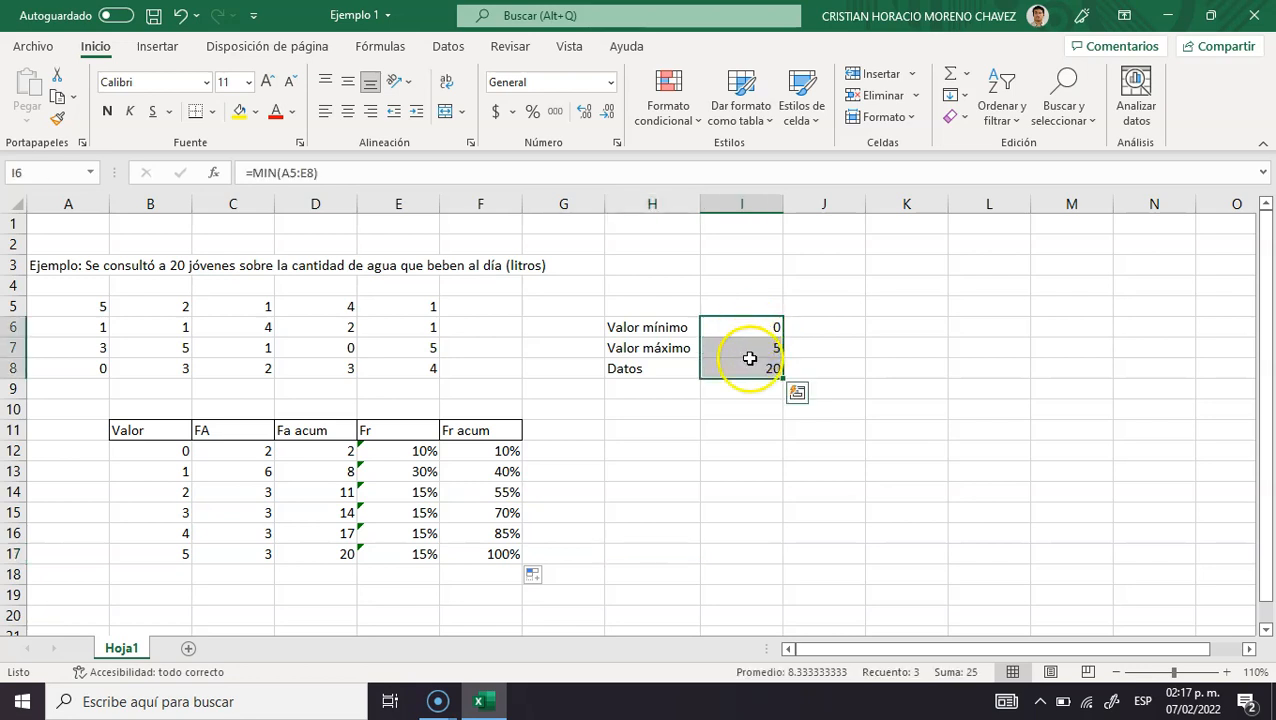
pyautogui.moveTo(174, 453); pyautogui.dragTo(148, 541)
pyautogui.click(272, 450)
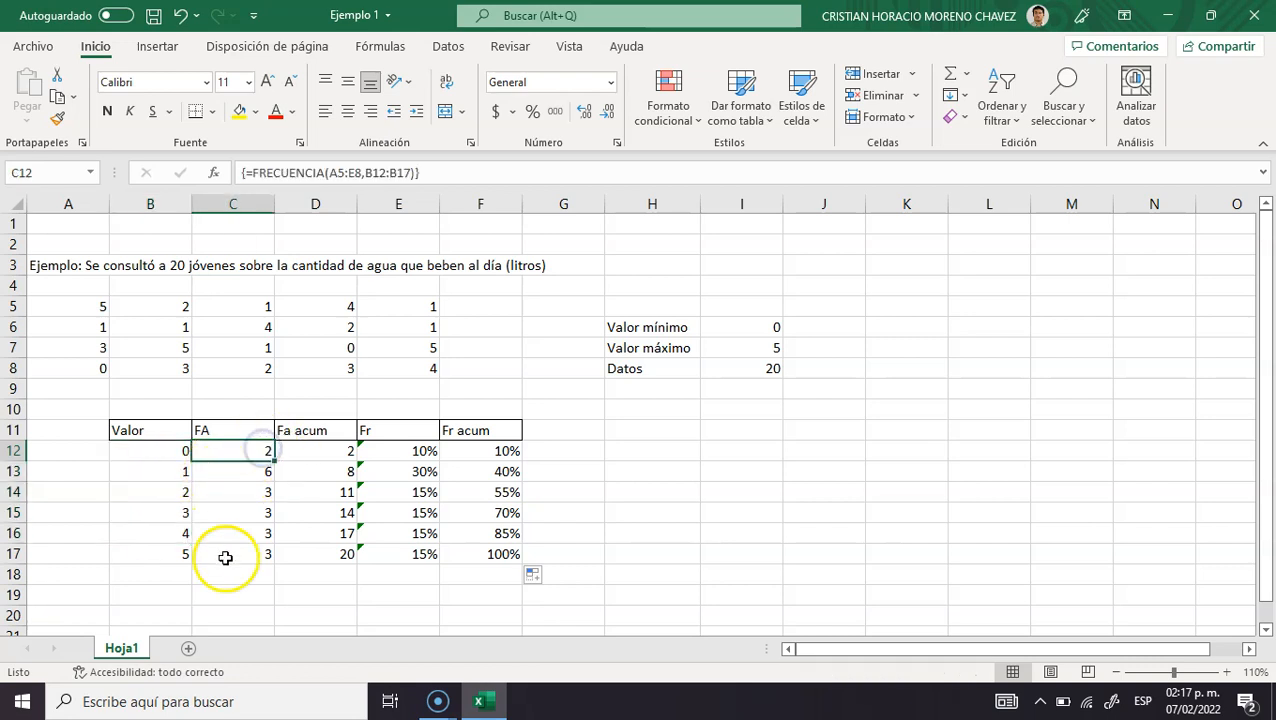
pyautogui.moveTo(308, 448); pyautogui.dragTo(315, 544)
pyautogui.moveTo(387, 452); pyautogui.dragTo(400, 532)
pyautogui.click(616, 500)
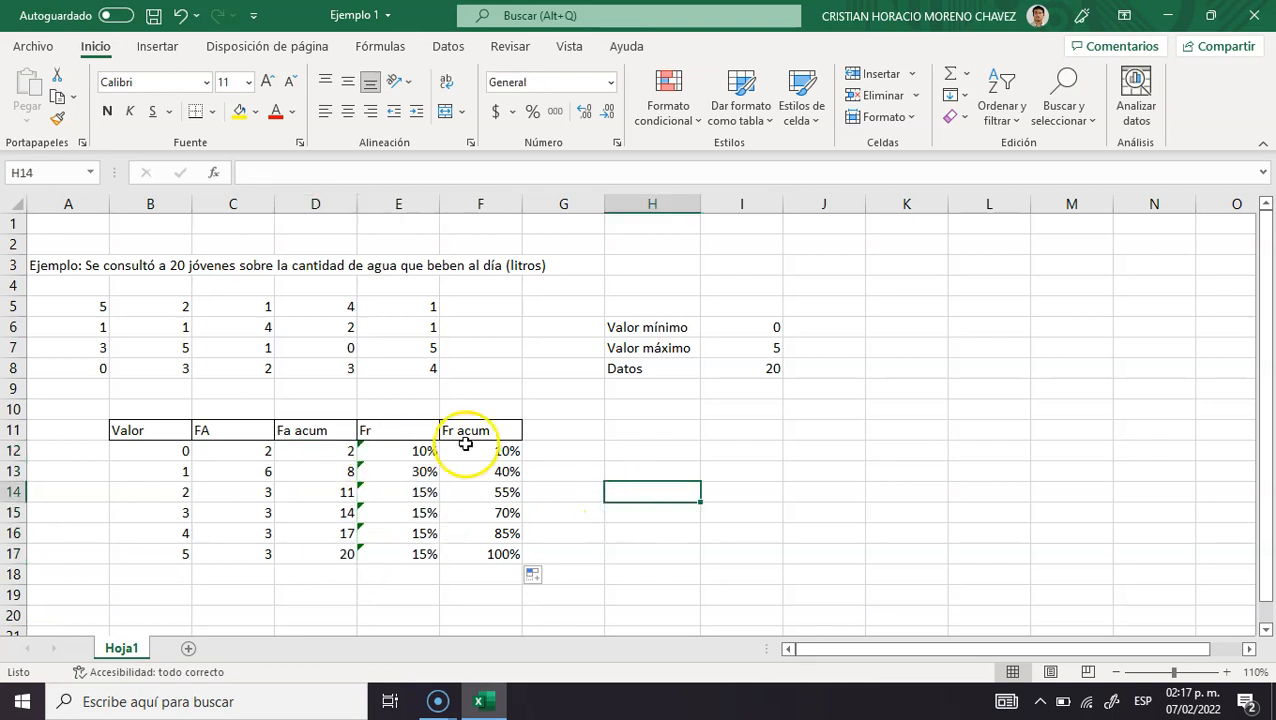